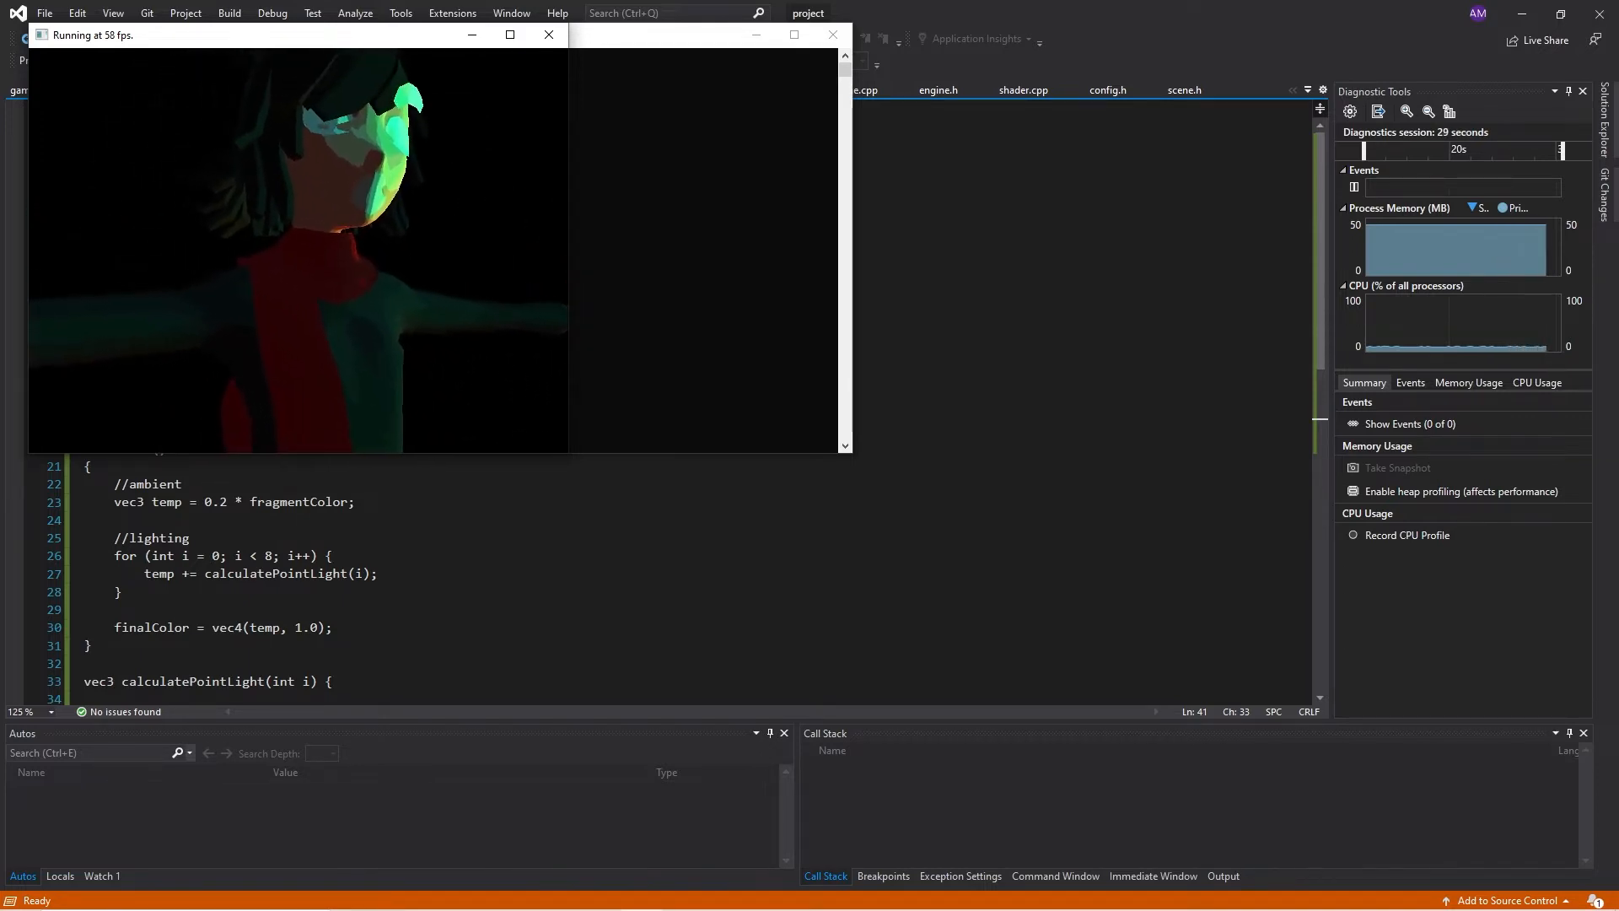
Stop the running toon-shaded character demo so debugging ends with exit code 0
{"action": "key", "text": "Escape"}
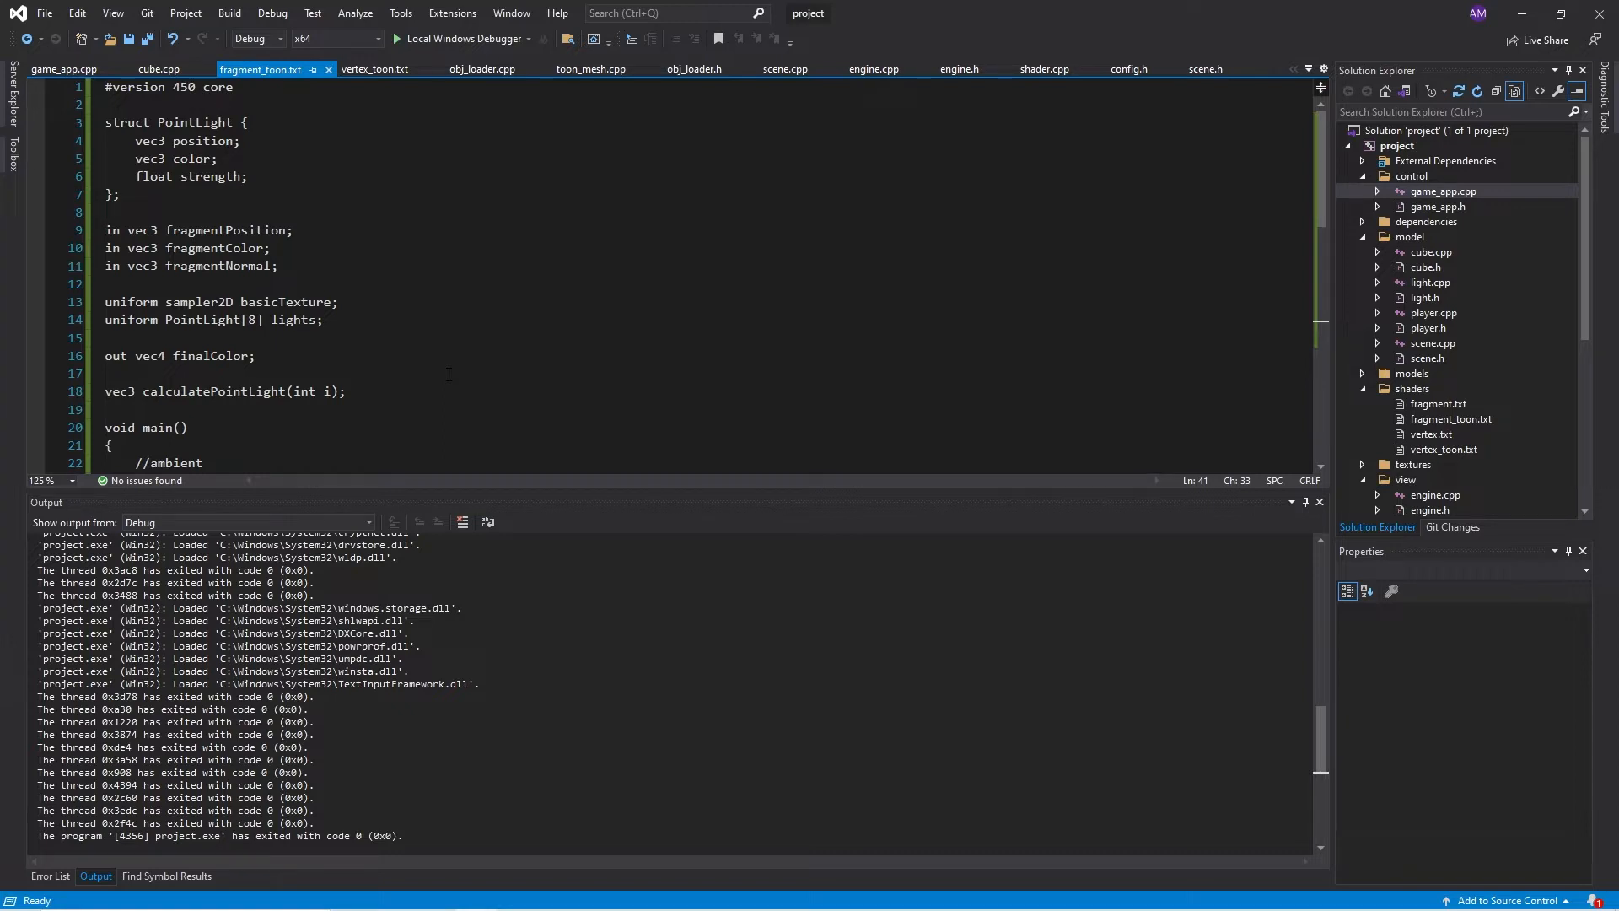
{"action": "scroll", "coordinate": [450, 367], "scroll_direction": "down", "scroll_amount": 2}
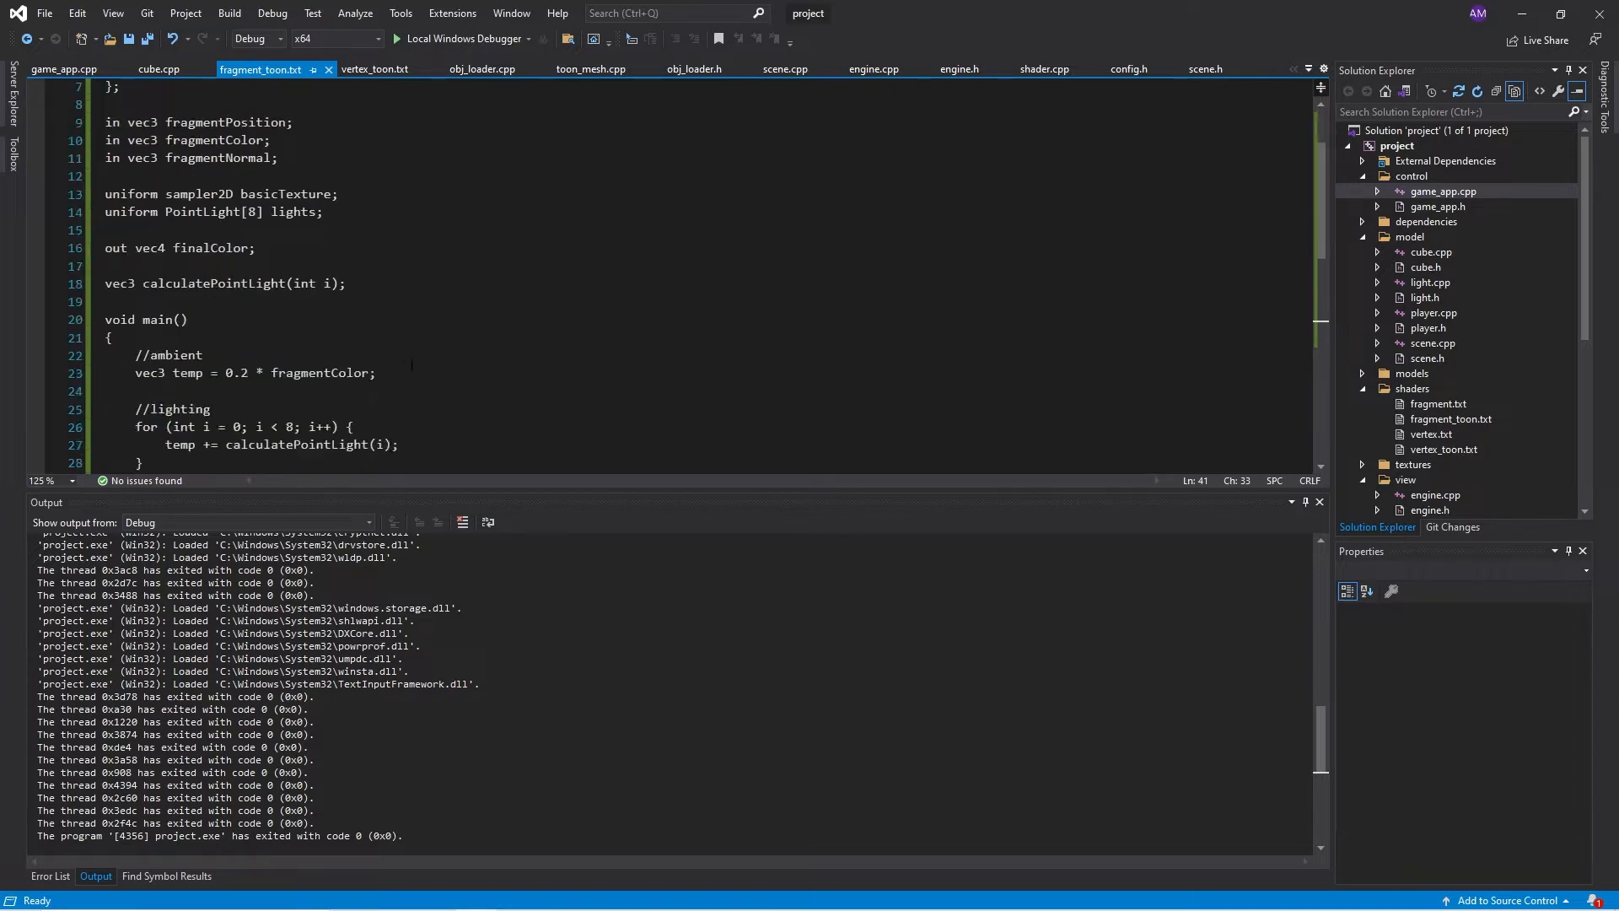
{"action": "scroll", "coordinate": [417, 345], "scroll_direction": "up", "scroll_amount": 2}
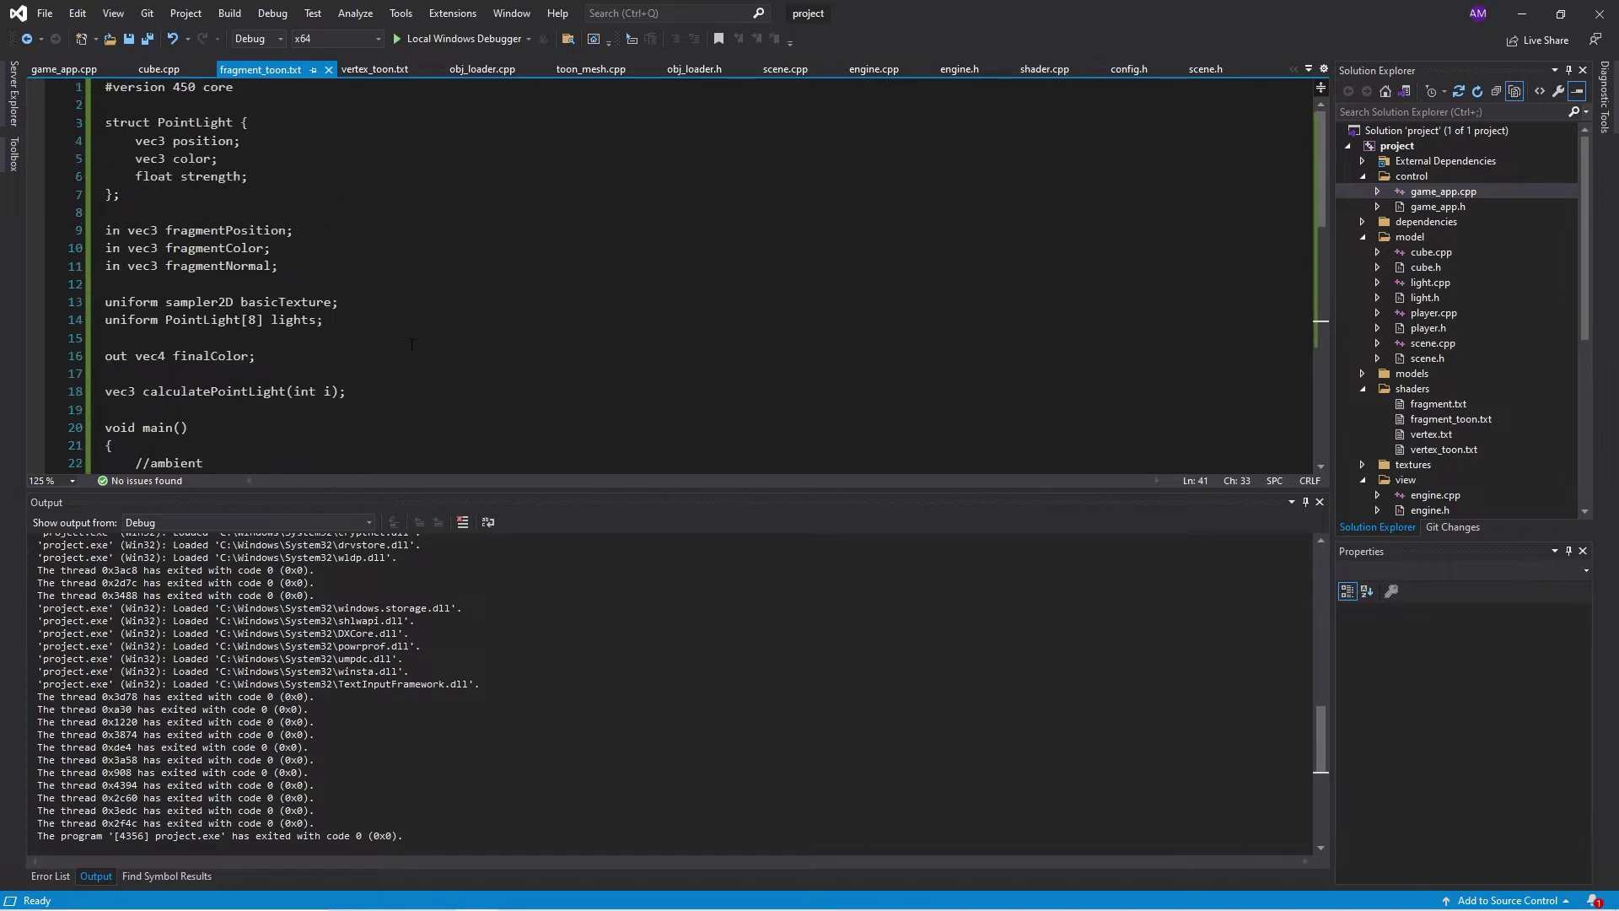
{"action": "left_click", "coordinate": [363, 72]}
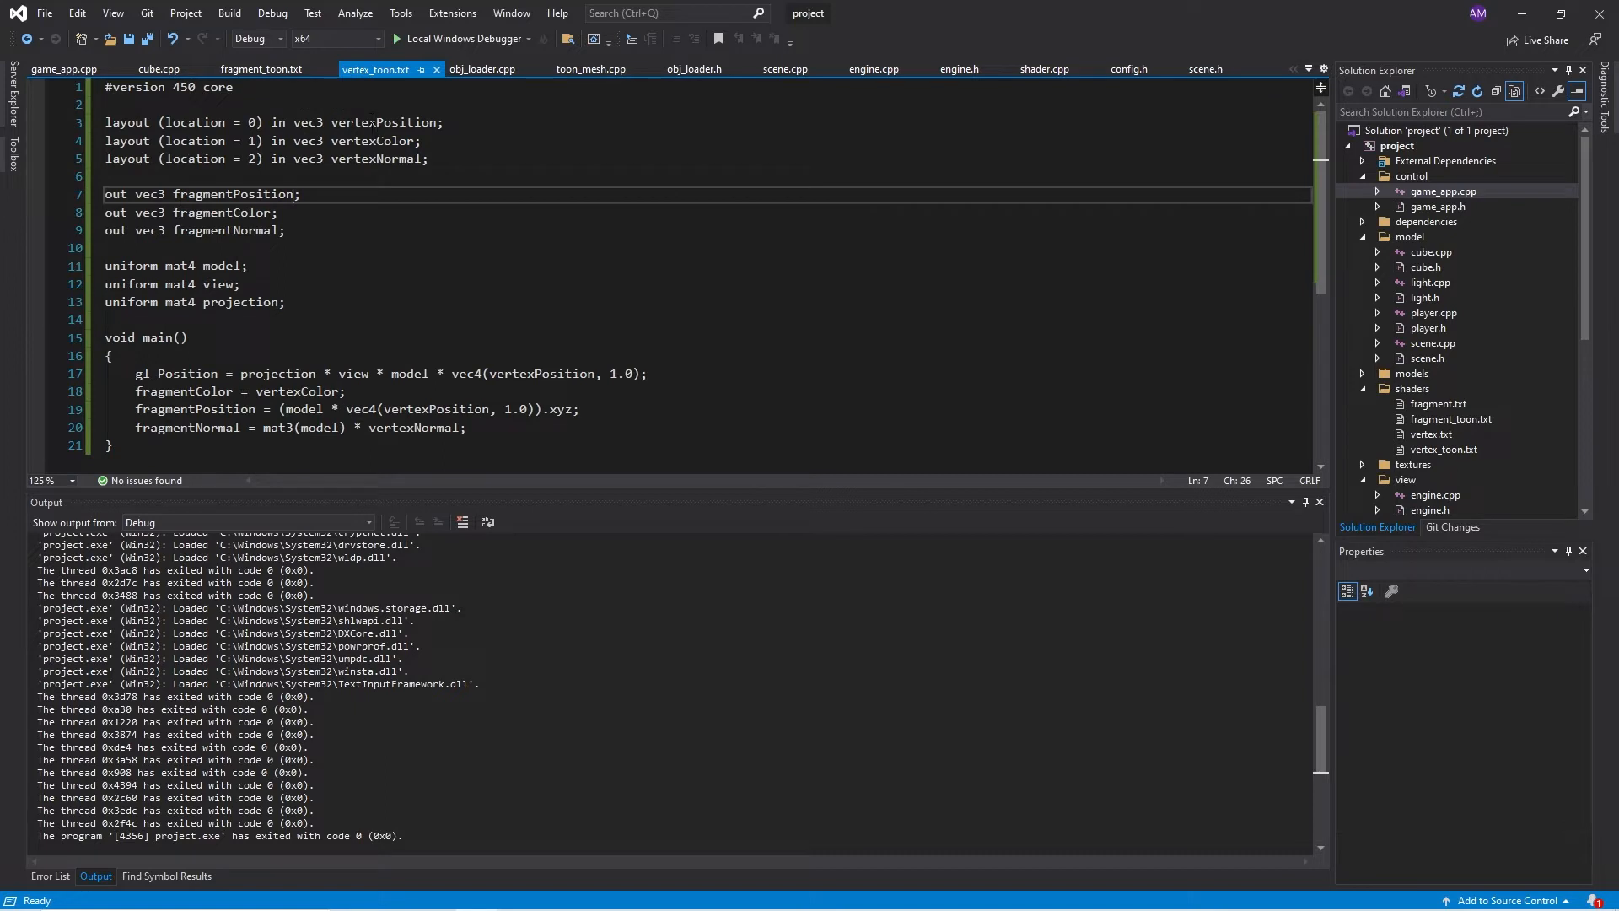
{"action": "left_click", "coordinate": [369, 122]}
{"action": "left_click", "coordinate": [367, 158]}
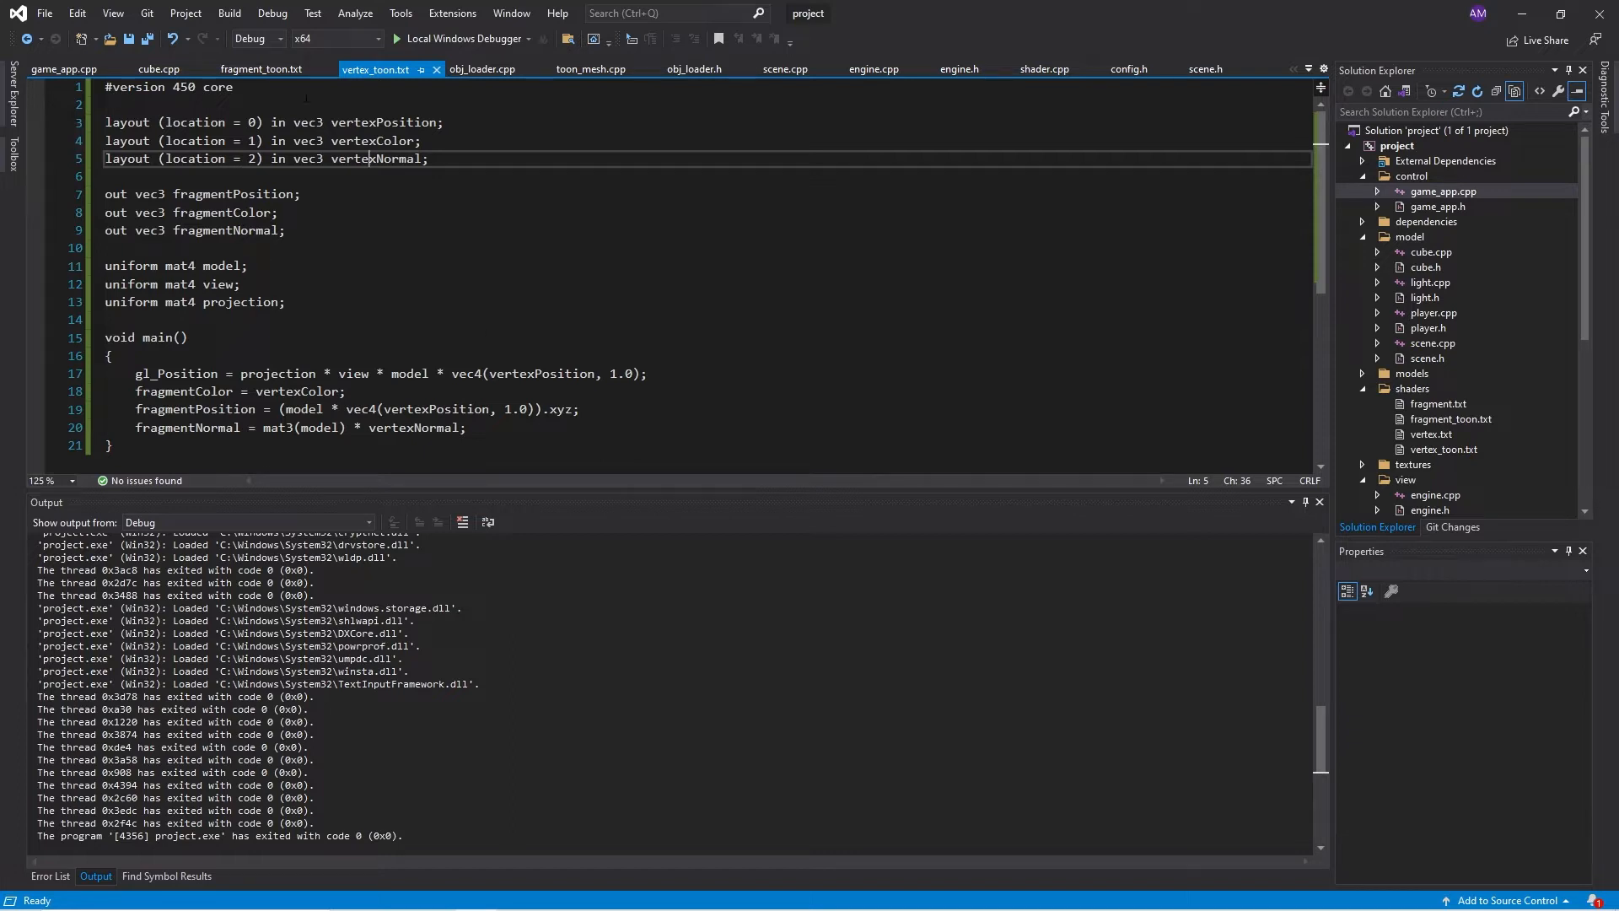
{"action": "left_click", "coordinate": [248, 73]}
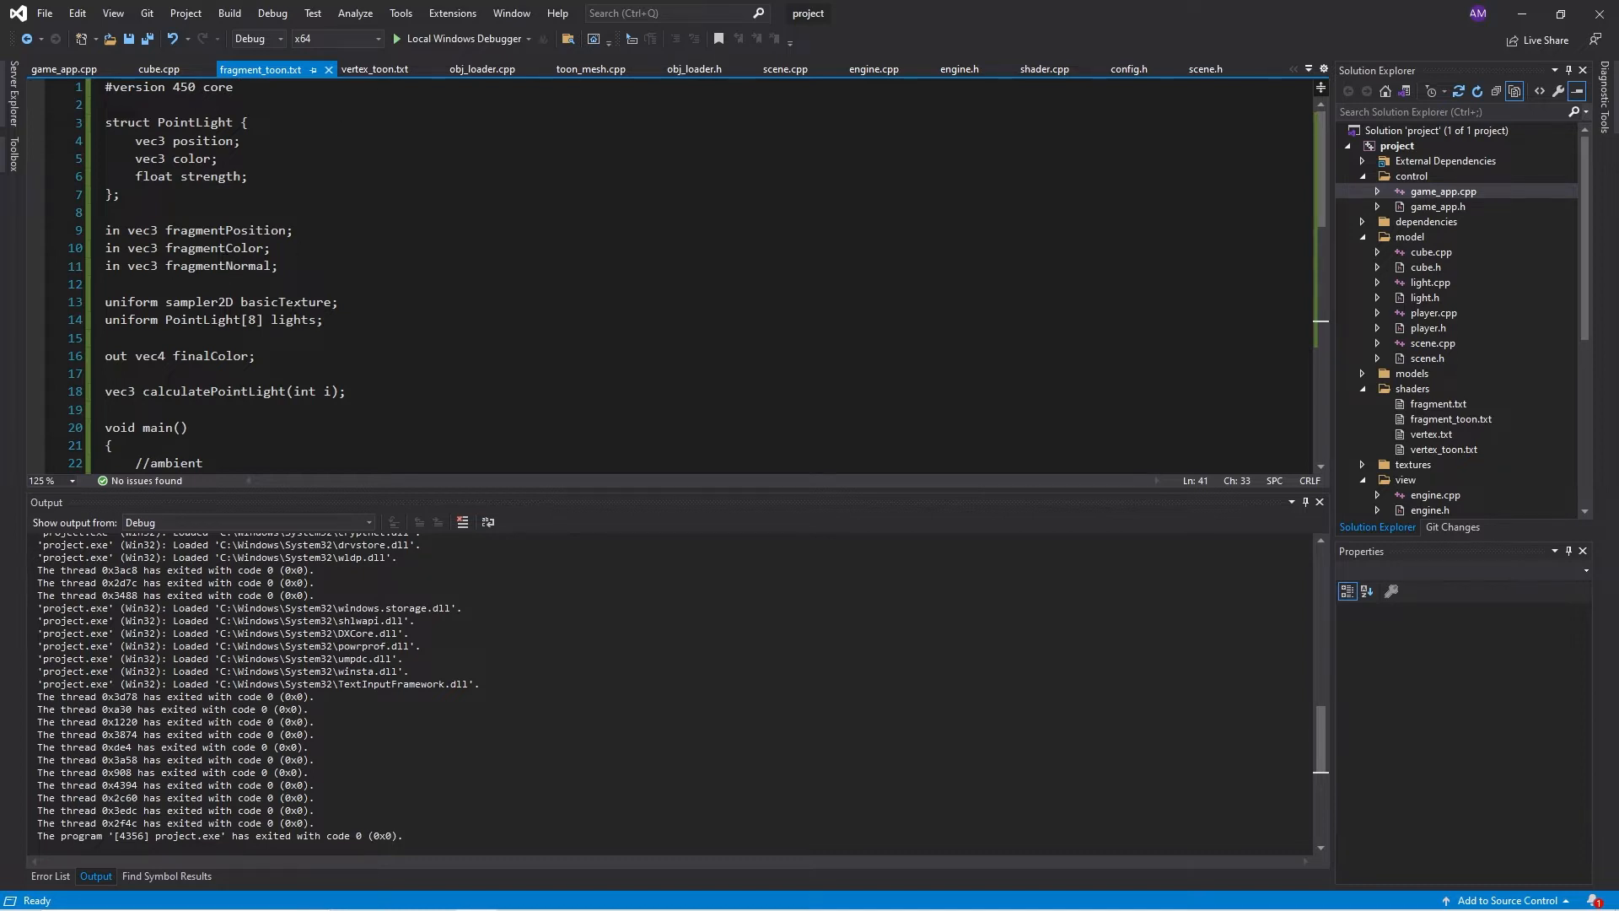
Delete the 'uniform sampler2D basicTexture;' line and save the fragment shader
{"action": "left_click_drag", "start_coordinate": [362, 301], "coordinate": [105, 301]}
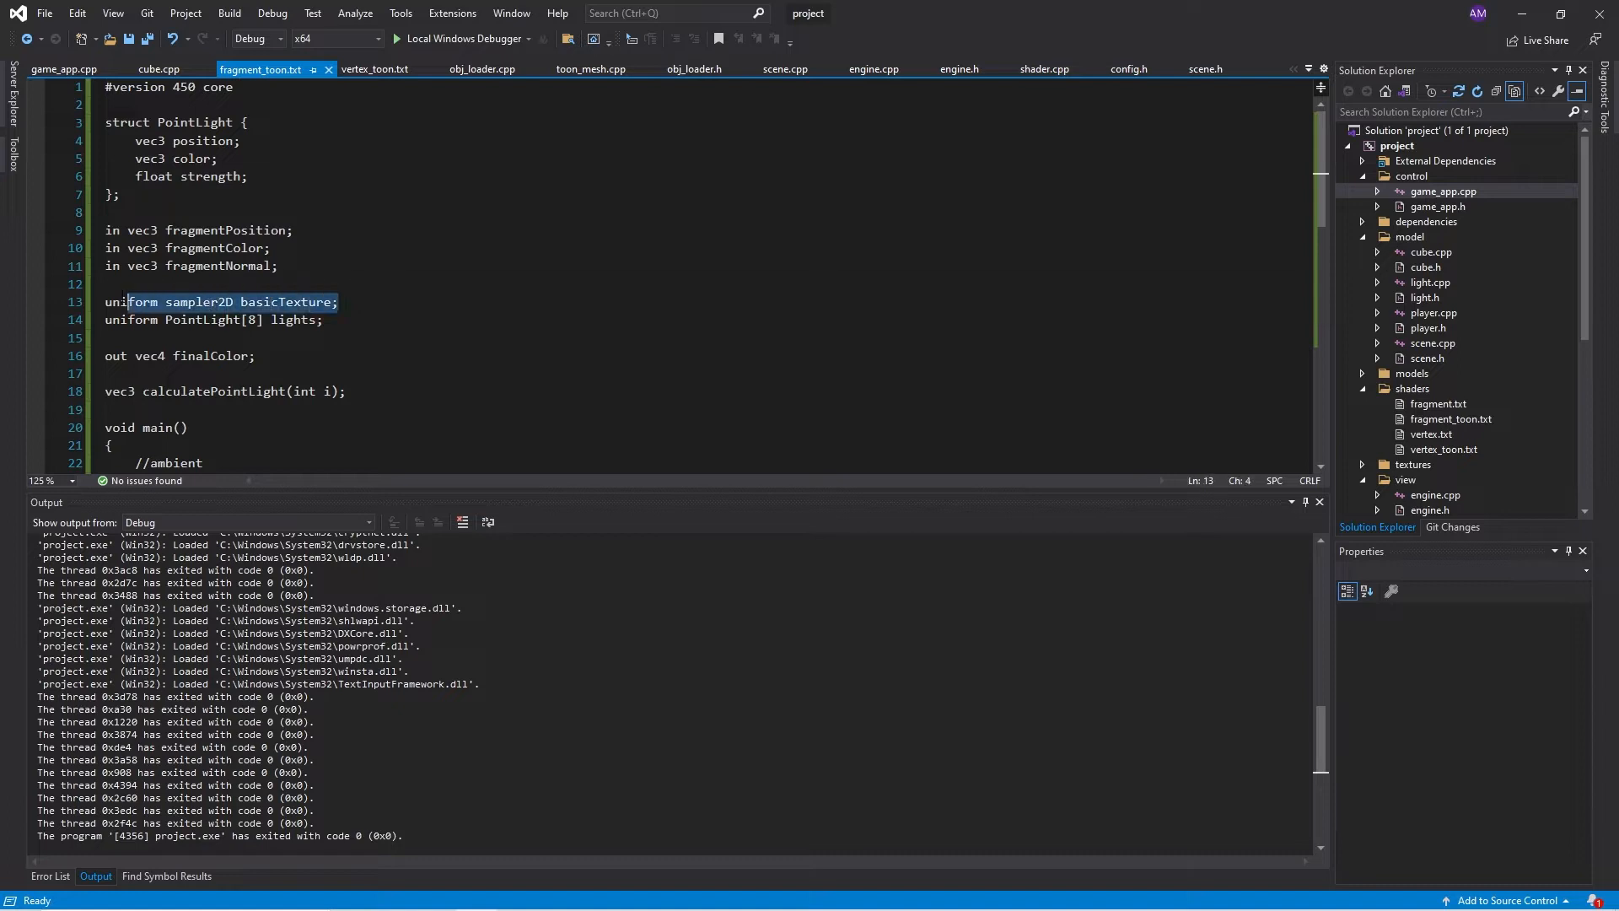
{"action": "key", "text": "BackSpace"}
{"action": "key", "text": "BackSpace"}
{"action": "key", "text": "ctrl+s"}
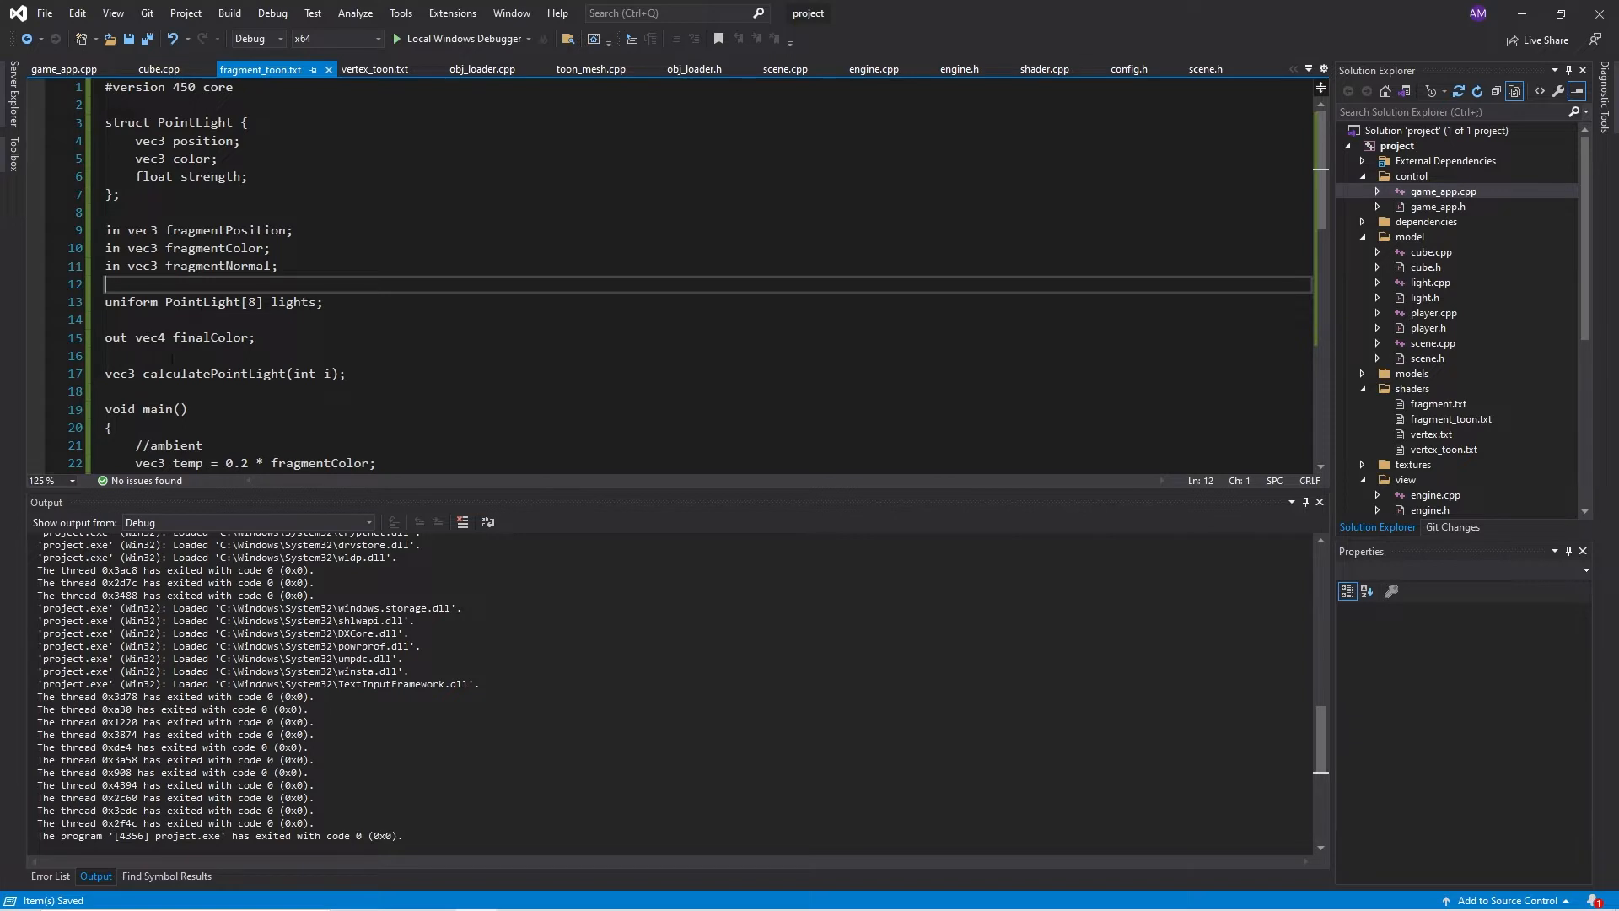
{"action": "scroll", "coordinate": [212, 316], "scroll_direction": "down", "scroll_amount": 1}
{"action": "scroll", "coordinate": [211, 316], "scroll_direction": "down", "scroll_amount": 1}
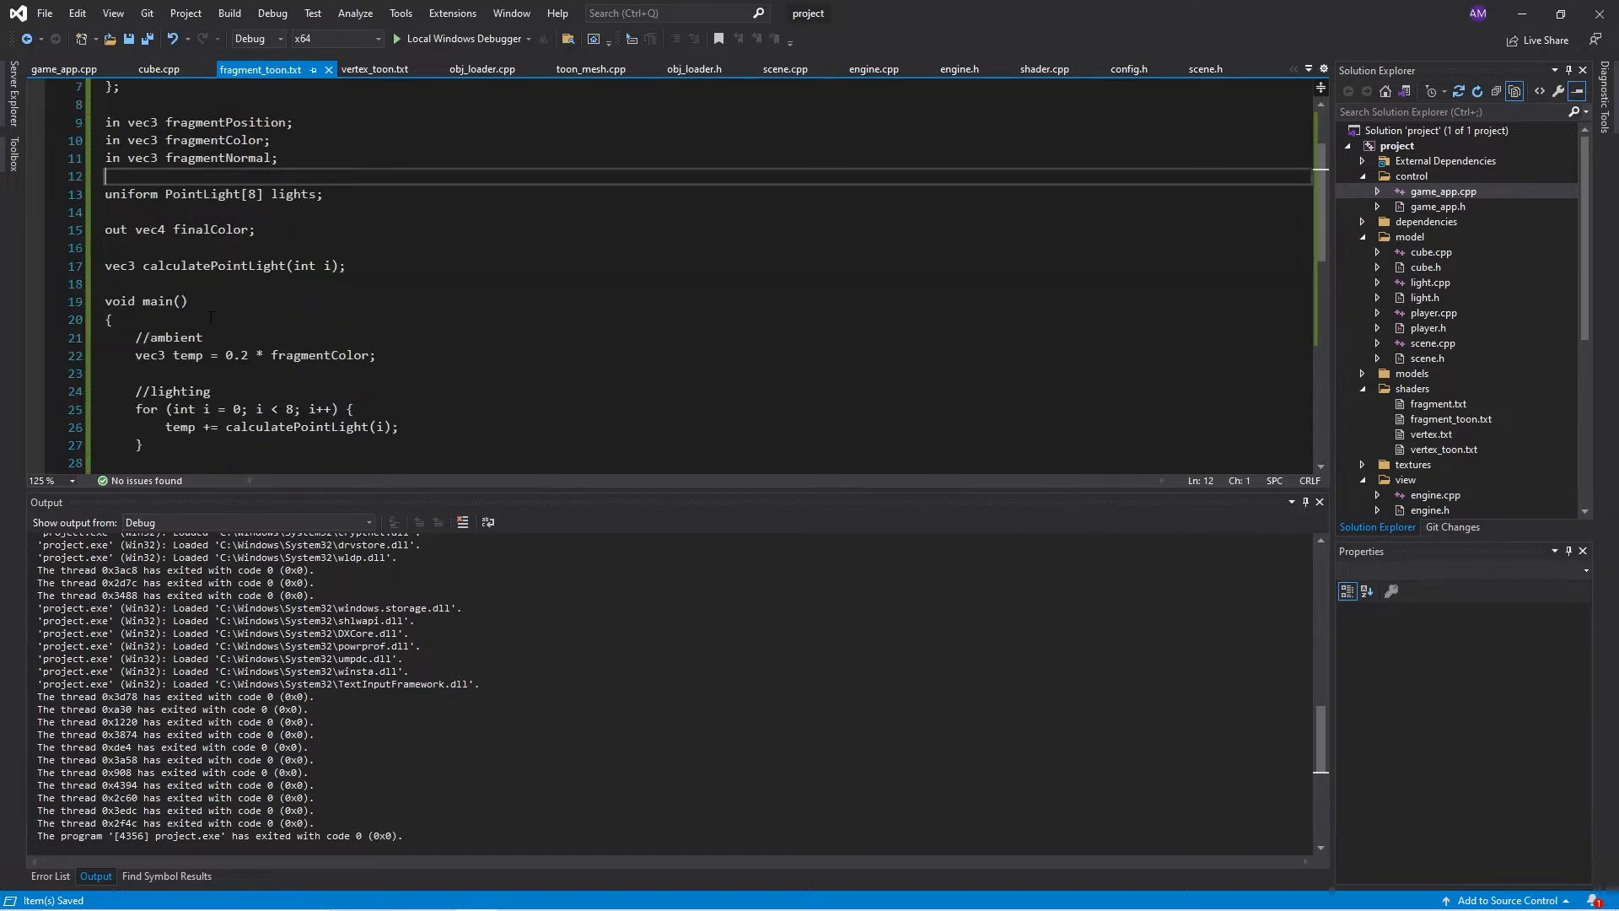
{"action": "scroll", "coordinate": [211, 316], "scroll_direction": "down", "scroll_amount": 1}
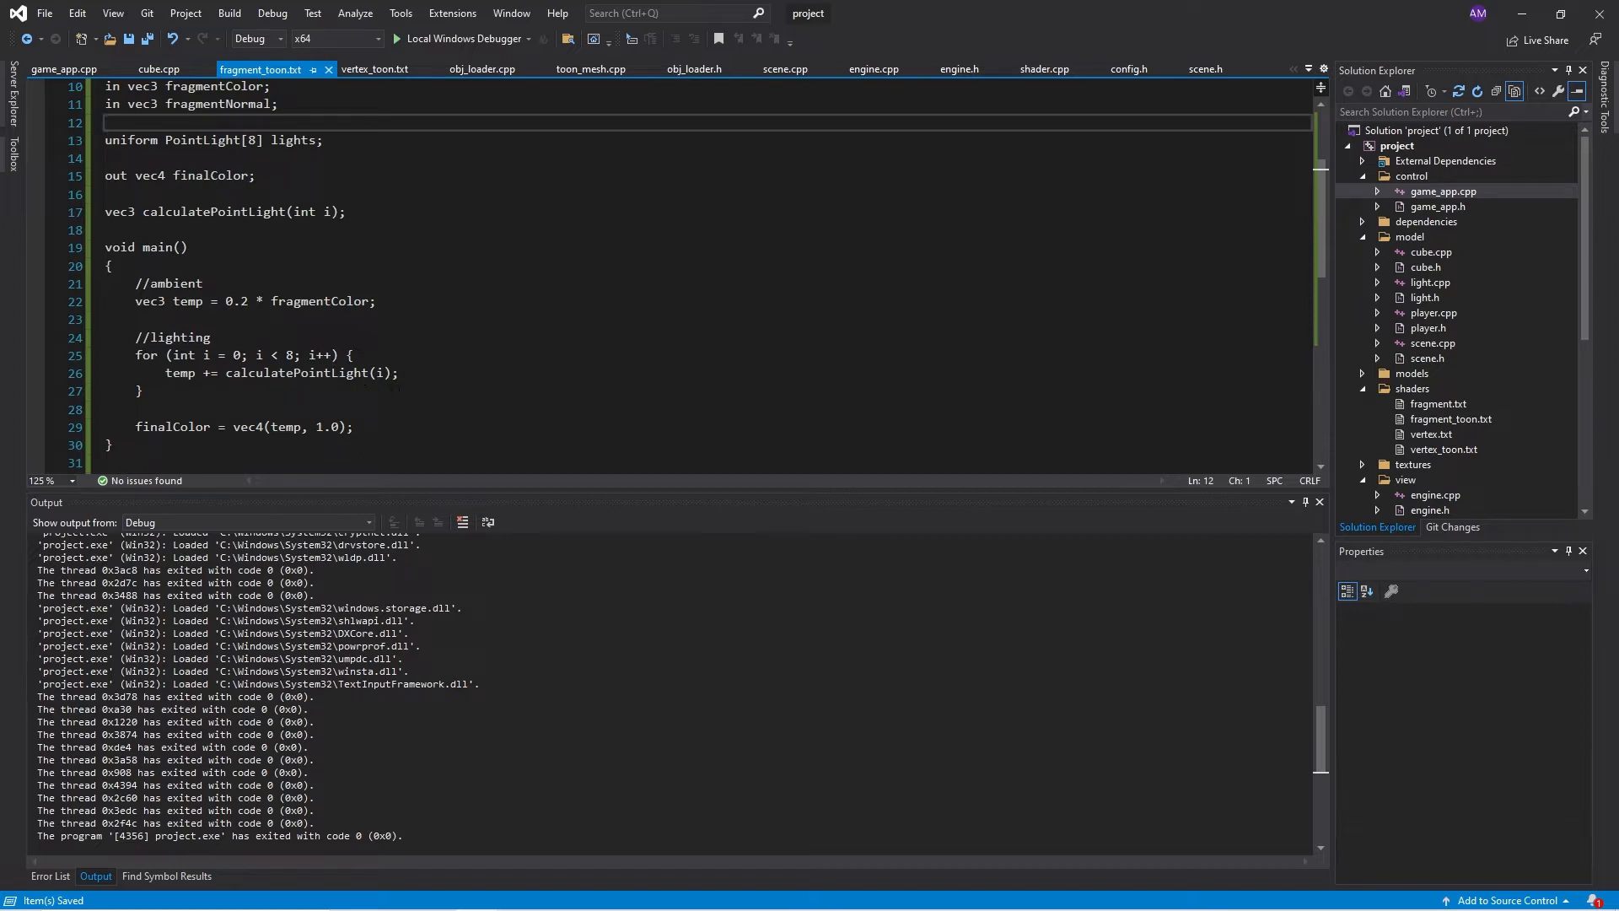
{"action": "scroll", "coordinate": [449, 366], "scroll_direction": "down", "scroll_amount": 2}
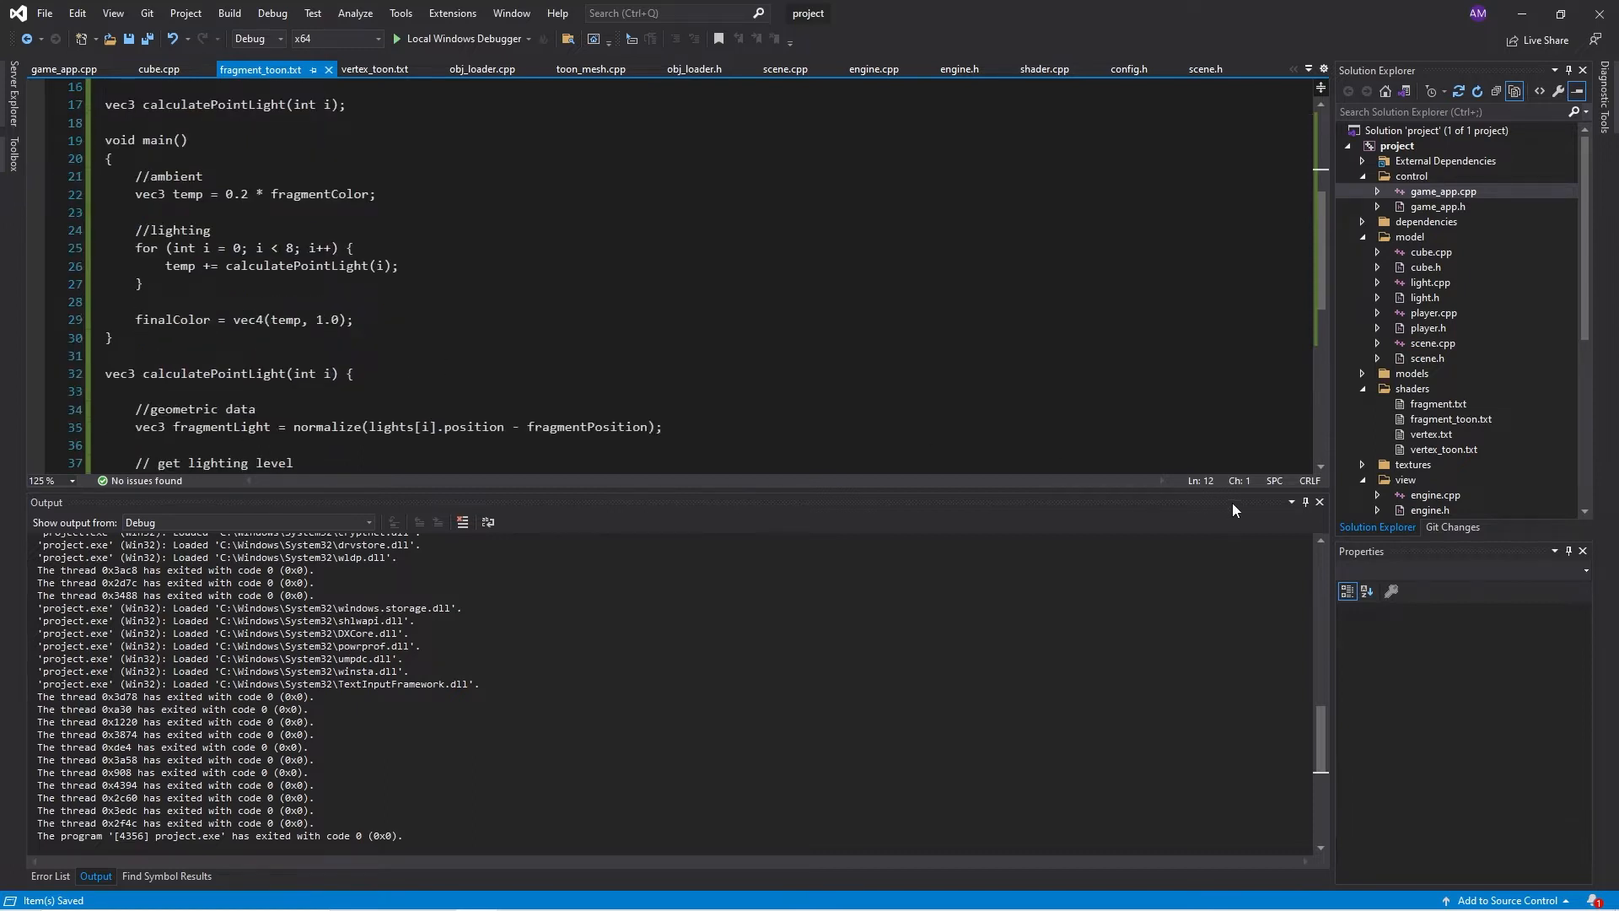
Close the build Output pane and enlarge the code area around calculatePointLight
{"action": "left_click", "coordinate": [1318, 501]}
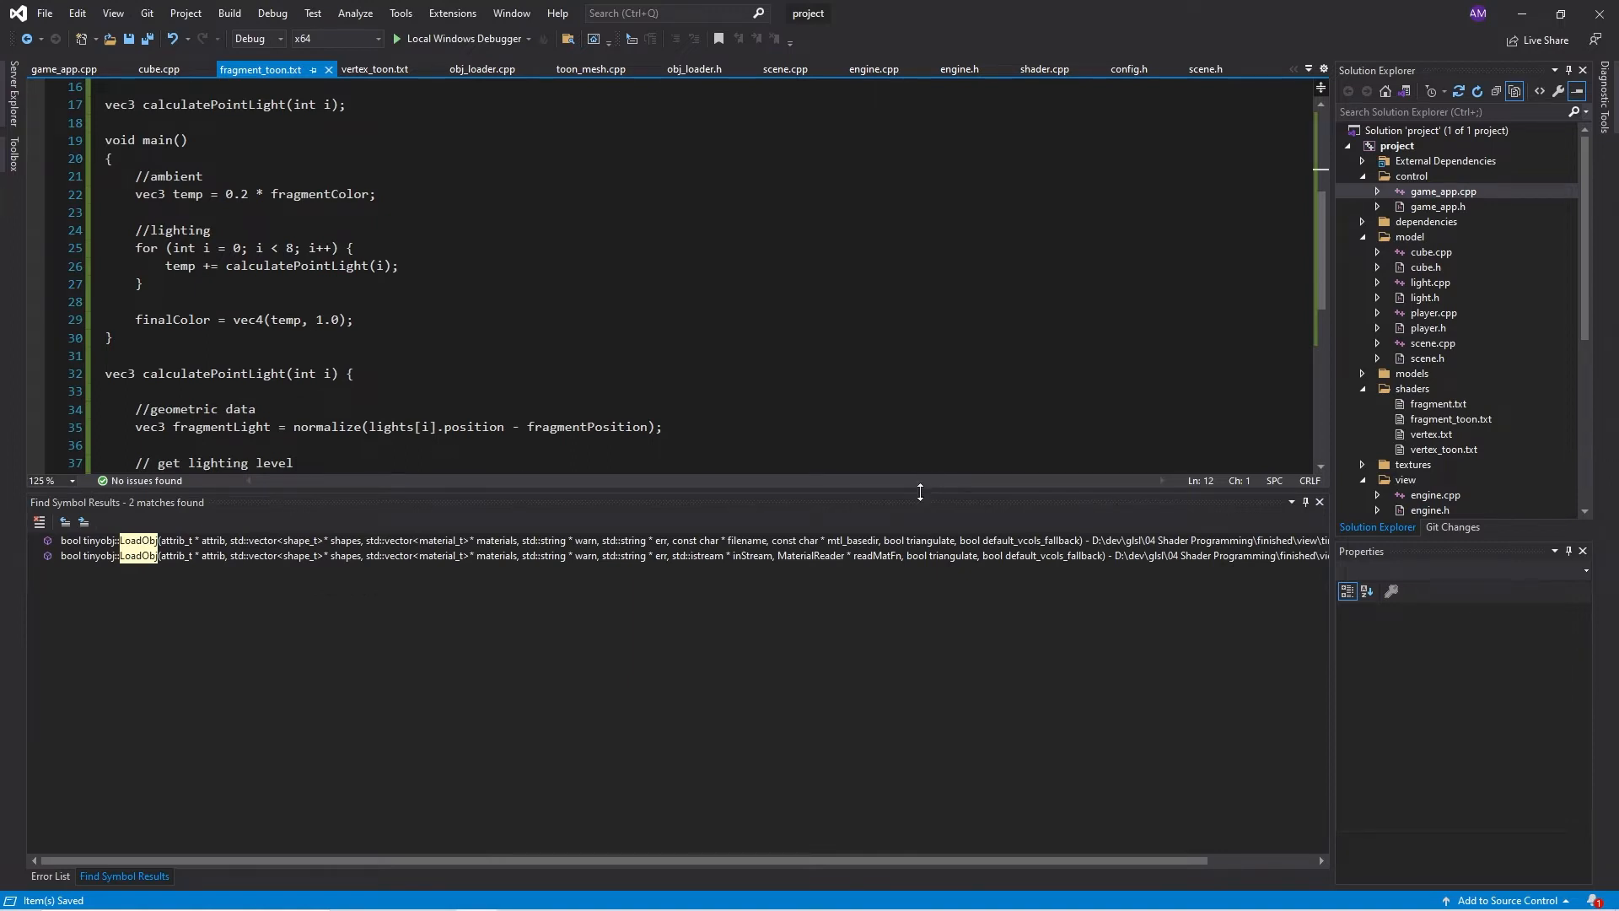
{"action": "left_click_drag", "start_coordinate": [920, 491], "coordinate": [906, 573]}
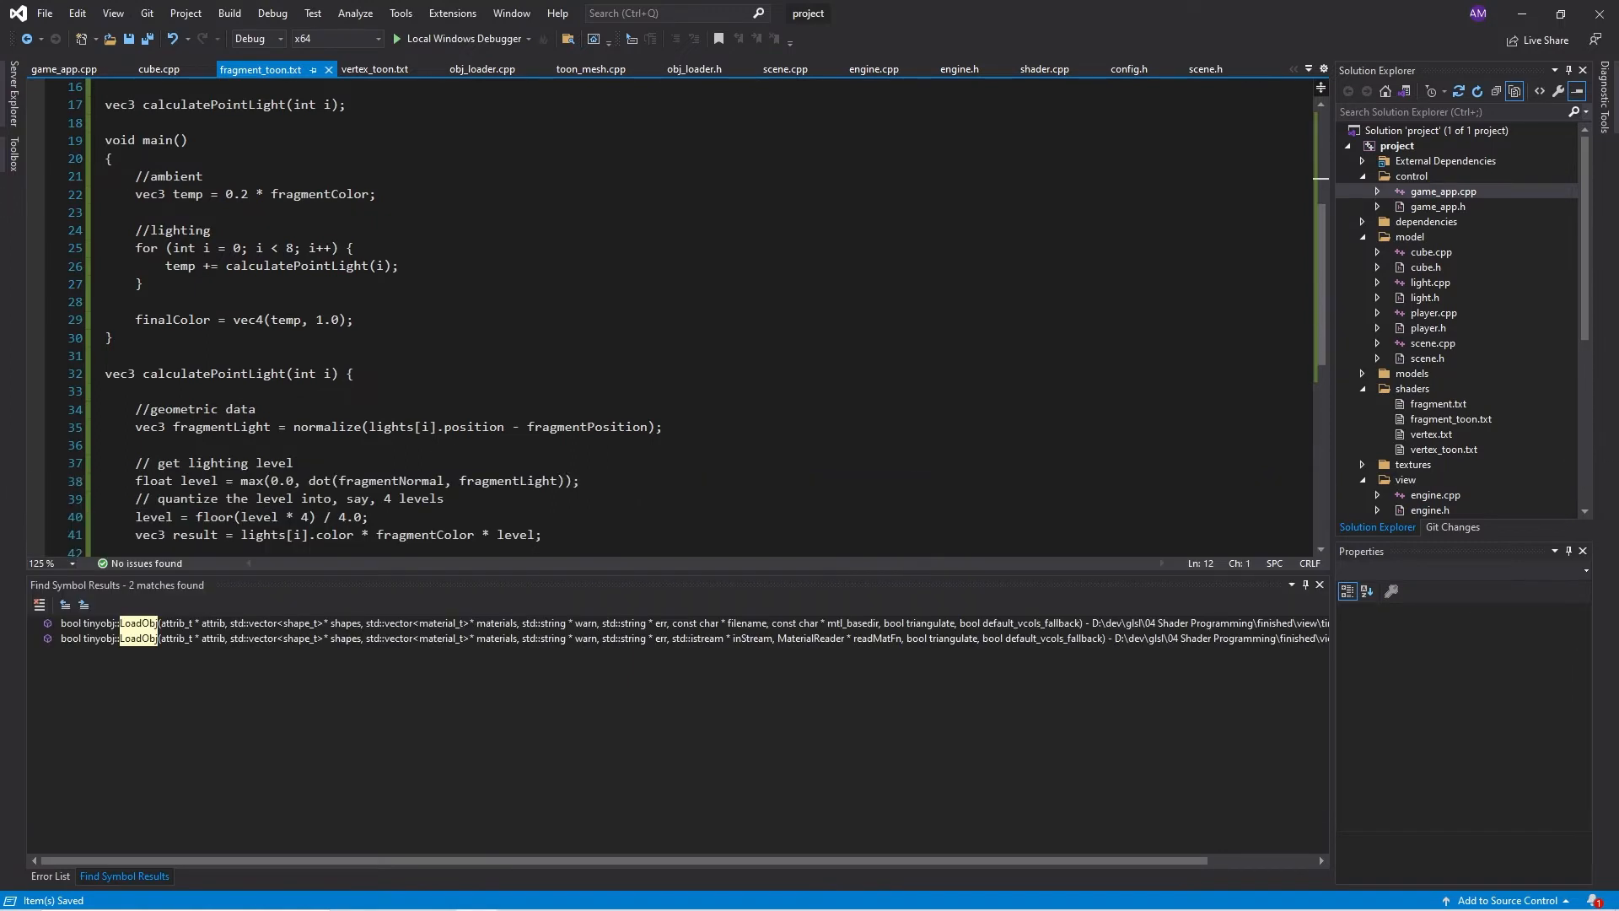
{"action": "scroll", "coordinate": [284, 343], "scroll_direction": "down", "scroll_amount": 3}
{"action": "scroll", "coordinate": [283, 343], "scroll_direction": "up", "scroll_amount": 1}
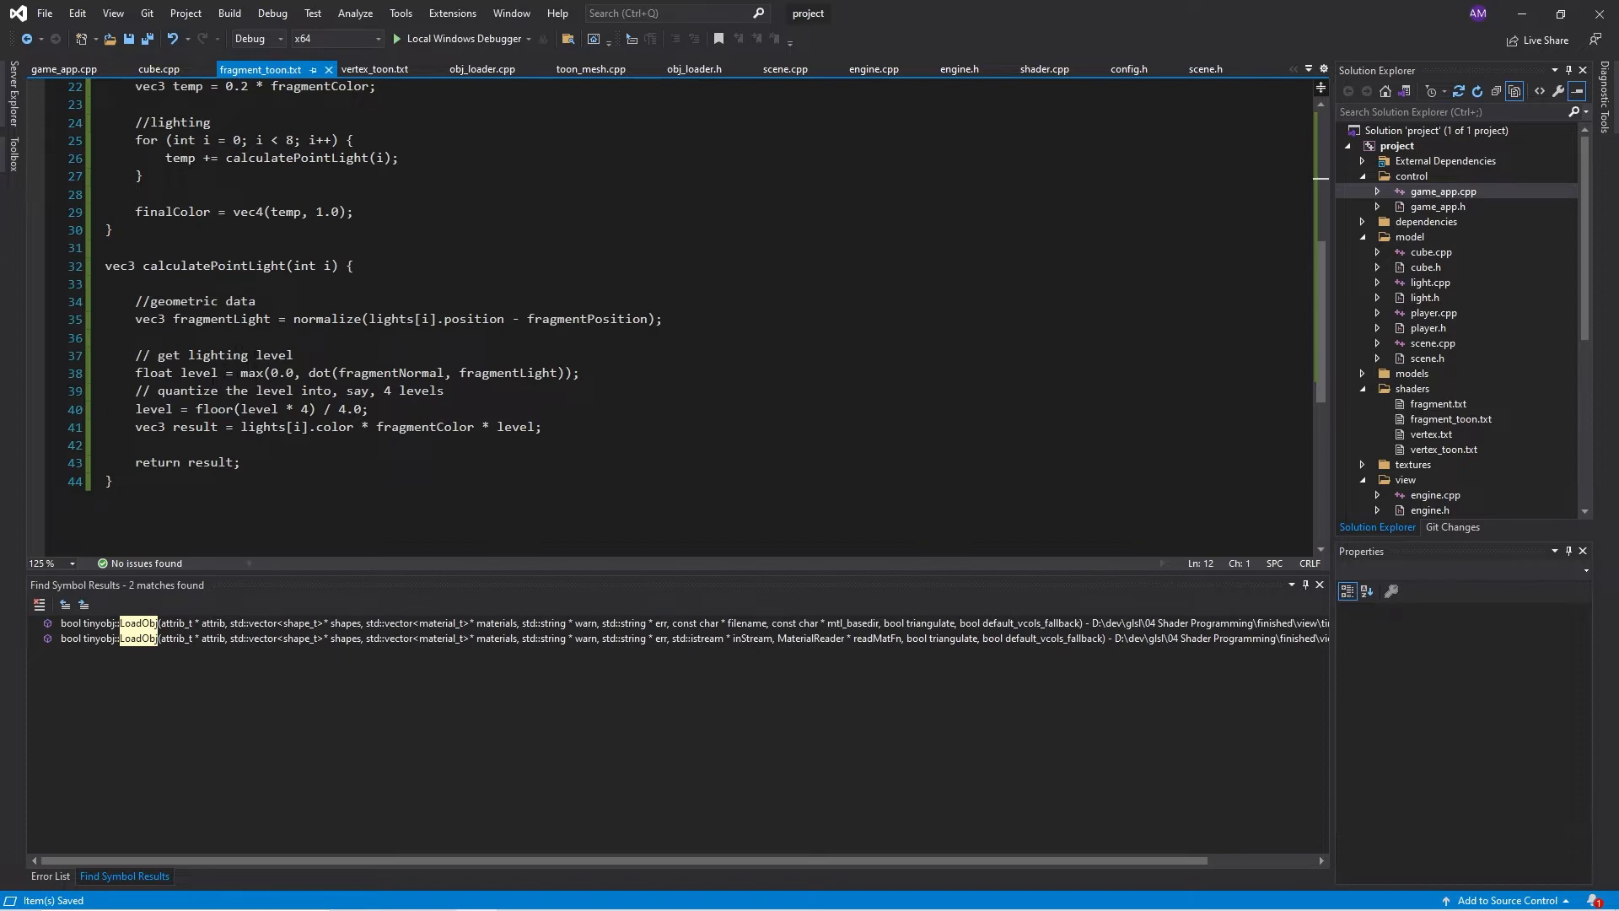
Highlight the diffuse level calculation and the floor(level * 4) / 4.0 quantization while explaining
{"action": "left_click_drag", "start_coordinate": [580, 372], "coordinate": [241, 372]}
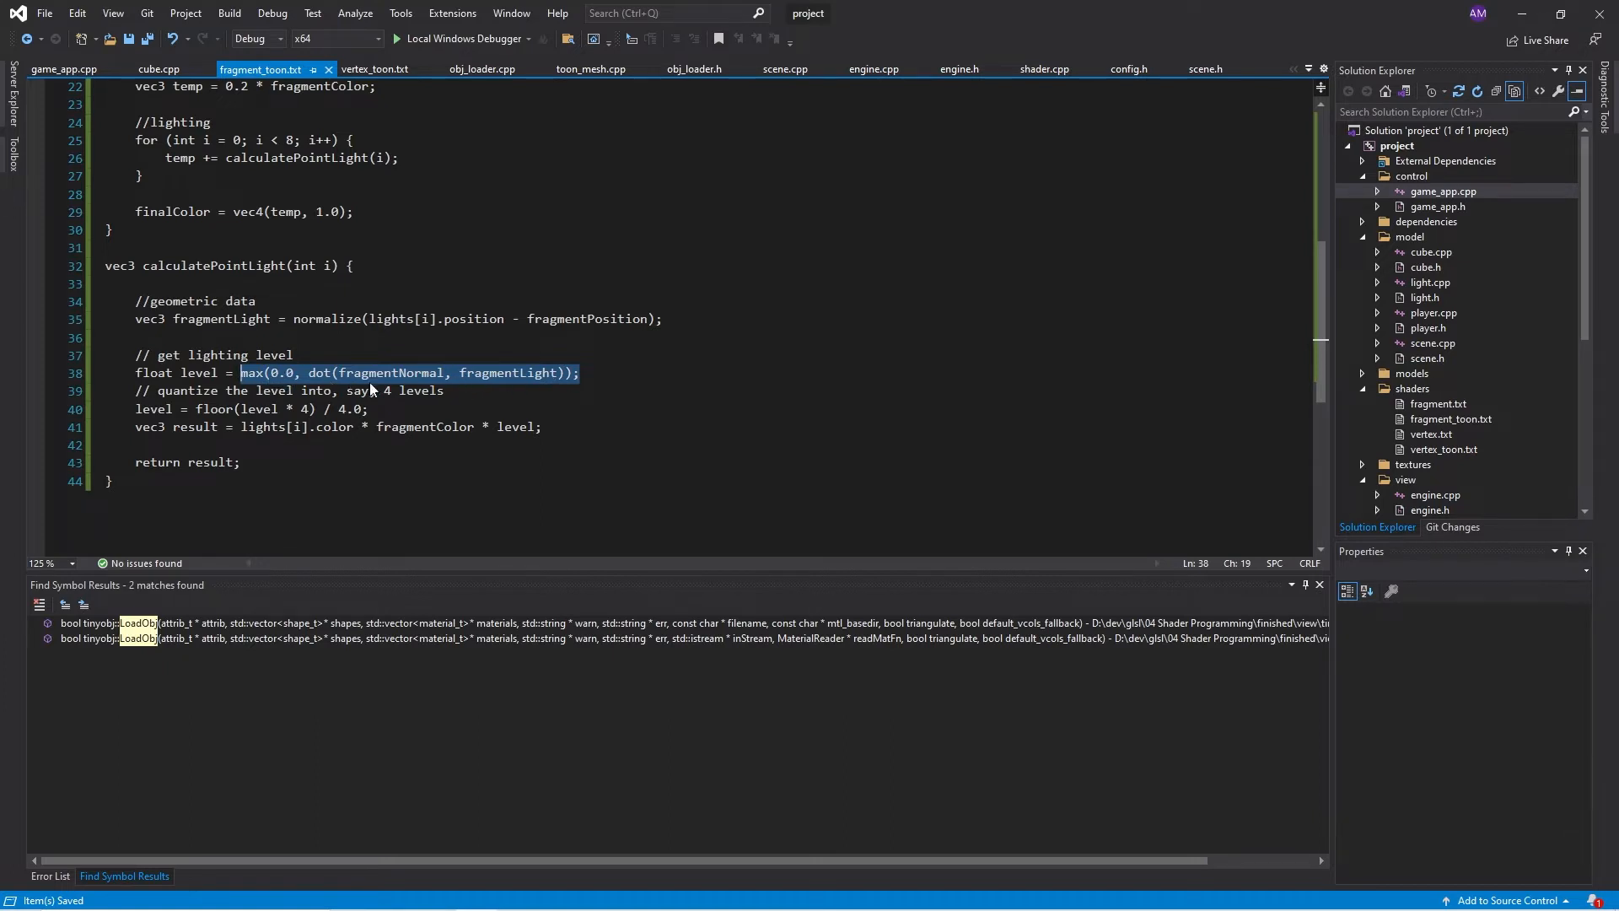
{"action": "left_click", "coordinate": [482, 394]}
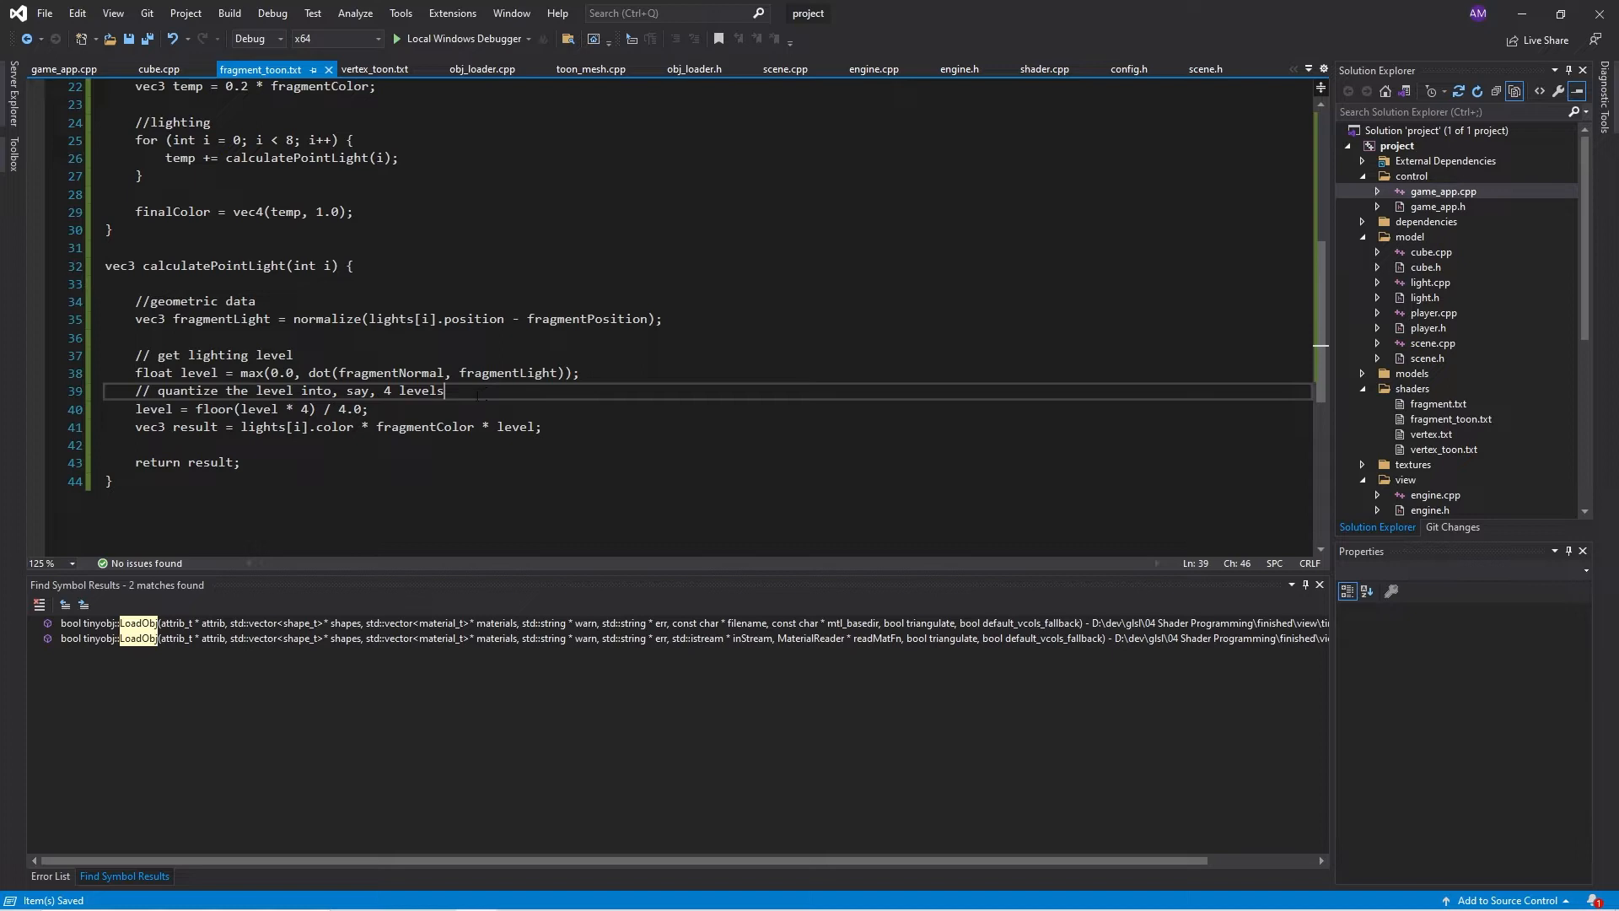
{"action": "double_click", "coordinate": [259, 408]}
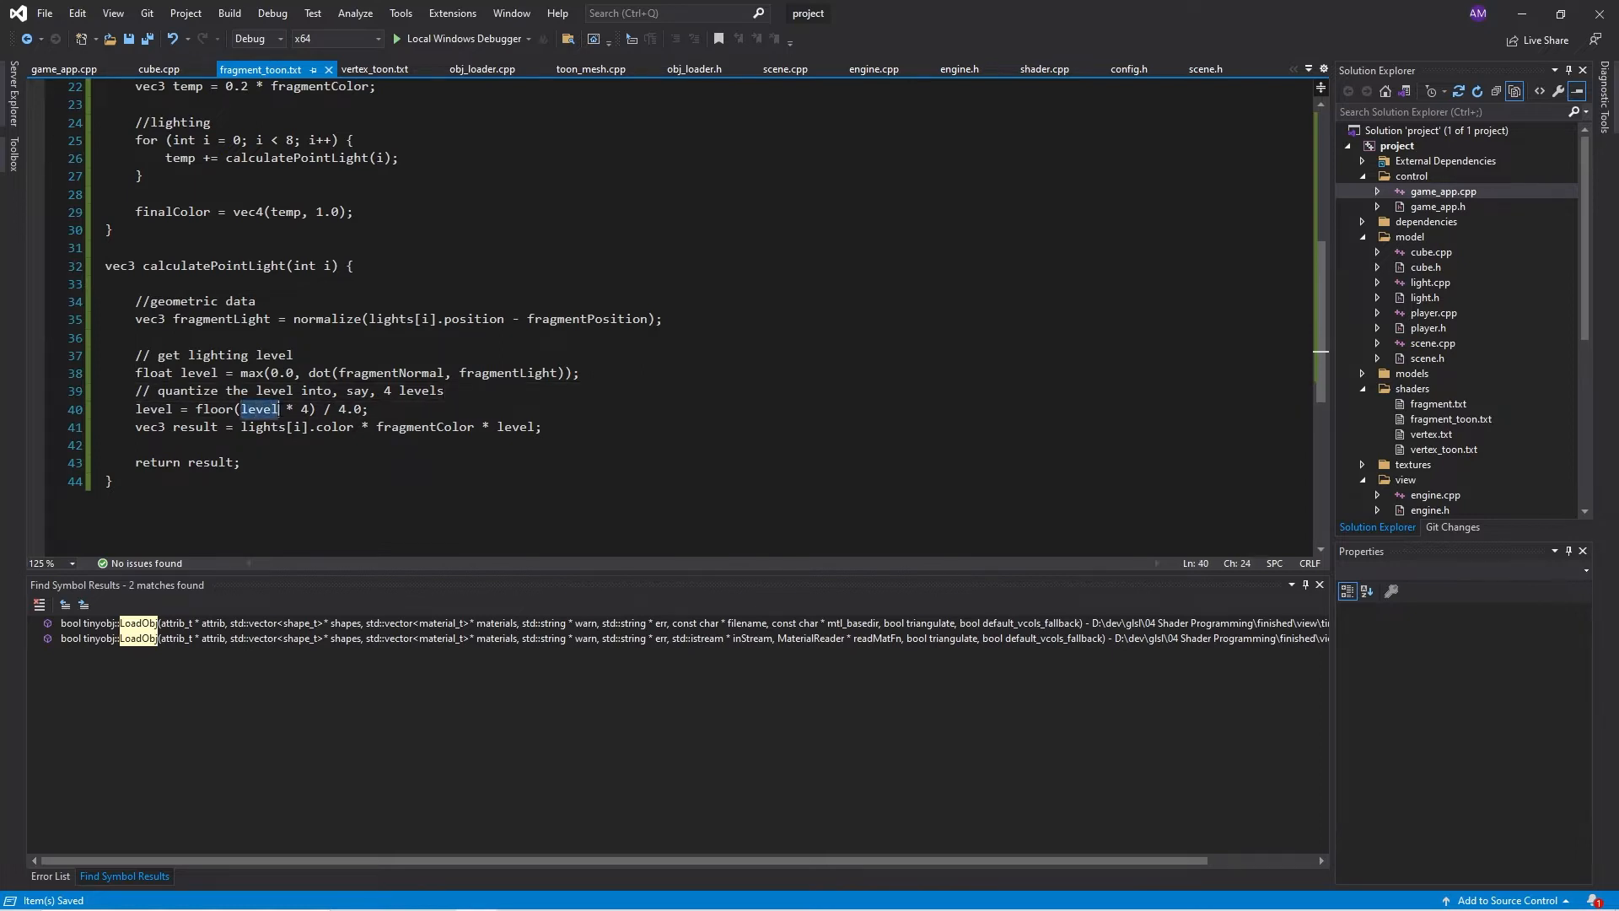
{"action": "key", "text": "shift+Right"}
{"action": "key", "text": "shift+Right"}
{"action": "key", "text": "shift+Right"}
{"action": "key", "text": "Right"}
{"action": "key", "text": "Right"}
{"action": "key", "text": "Right"}
{"action": "key", "text": "shift+Right"}
{"action": "key", "text": "shift+Right"}
{"action": "key", "text": "shift+Right"}
{"action": "key", "text": "End"}
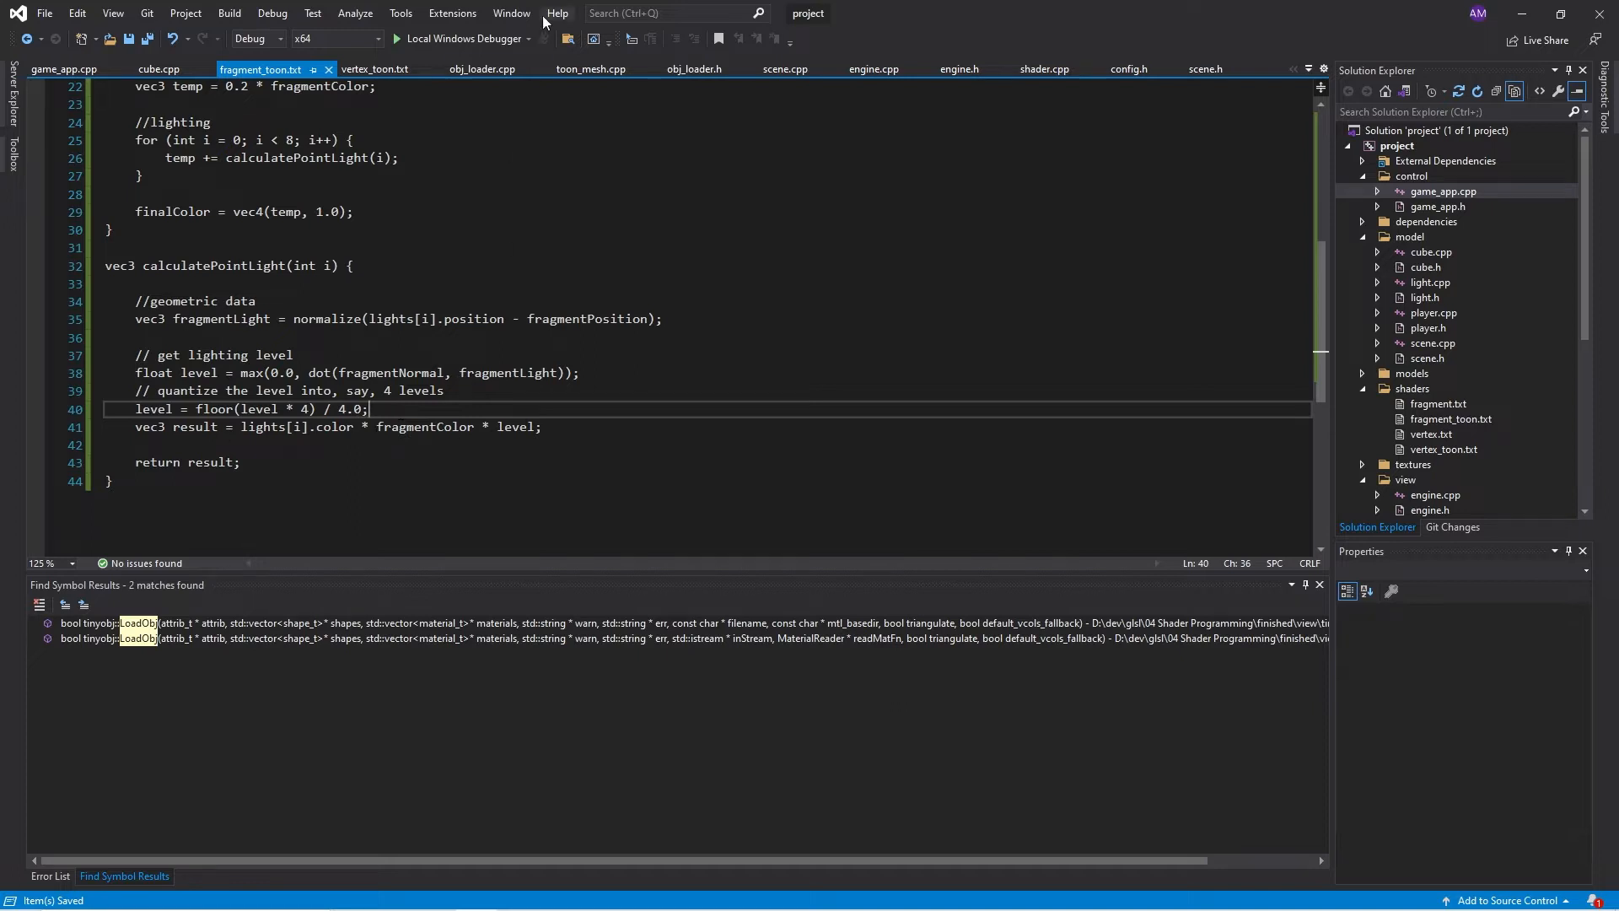
Run the project under the Local Windows Debugger to view the toon-shaded character
{"action": "left_click", "coordinate": [440, 39]}
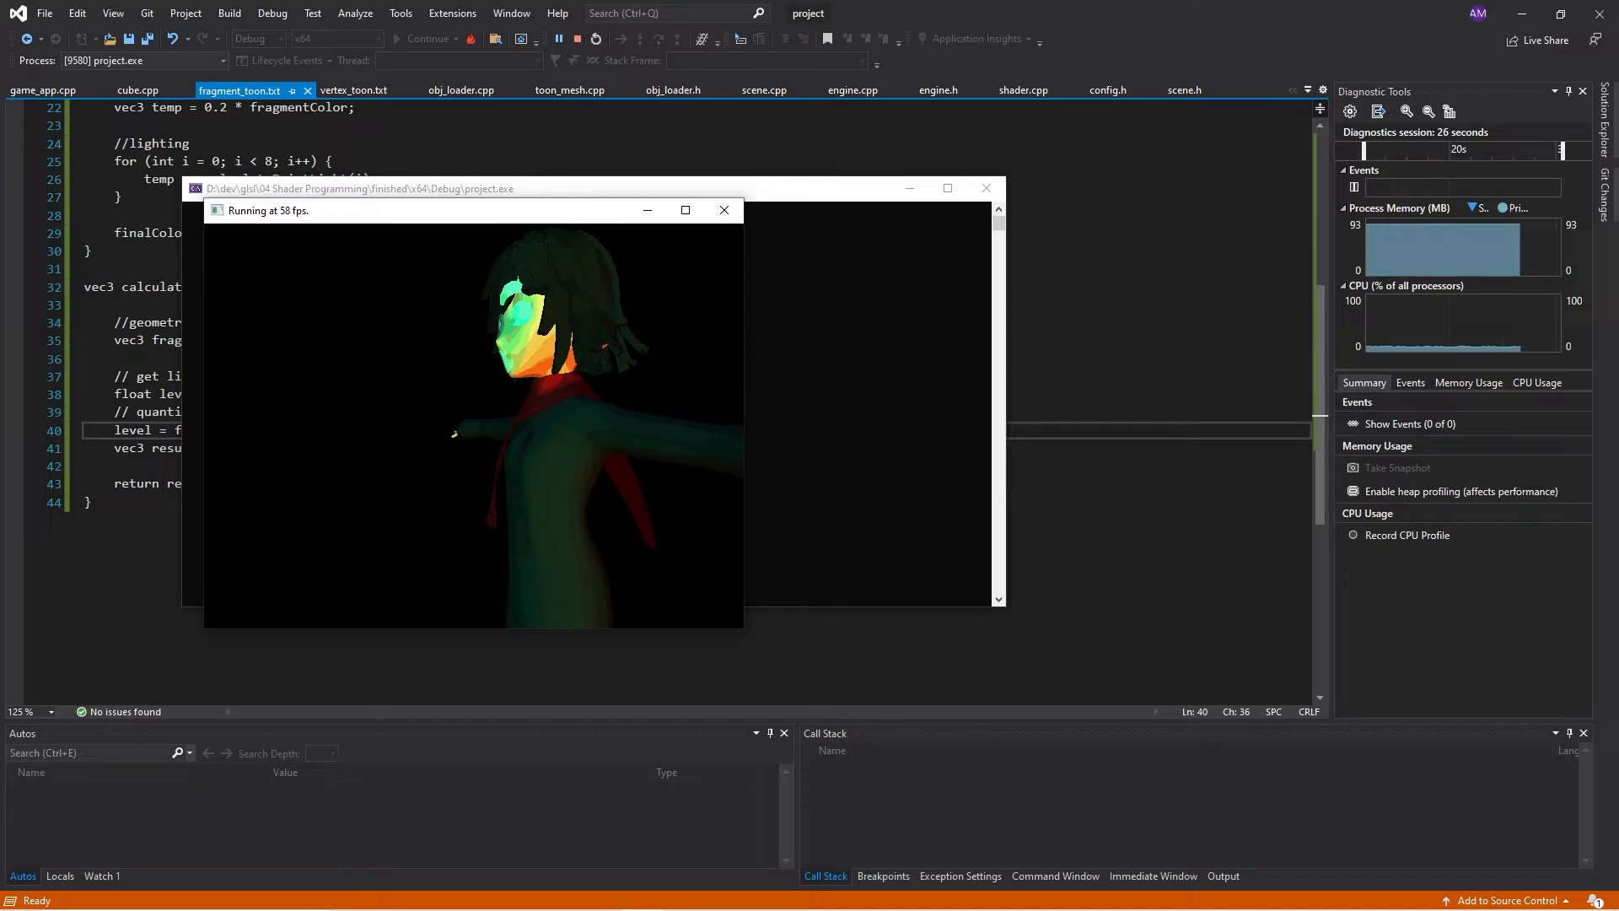
Close the render window and the debug console to return to the shader
{"action": "key", "text": "Escape"}
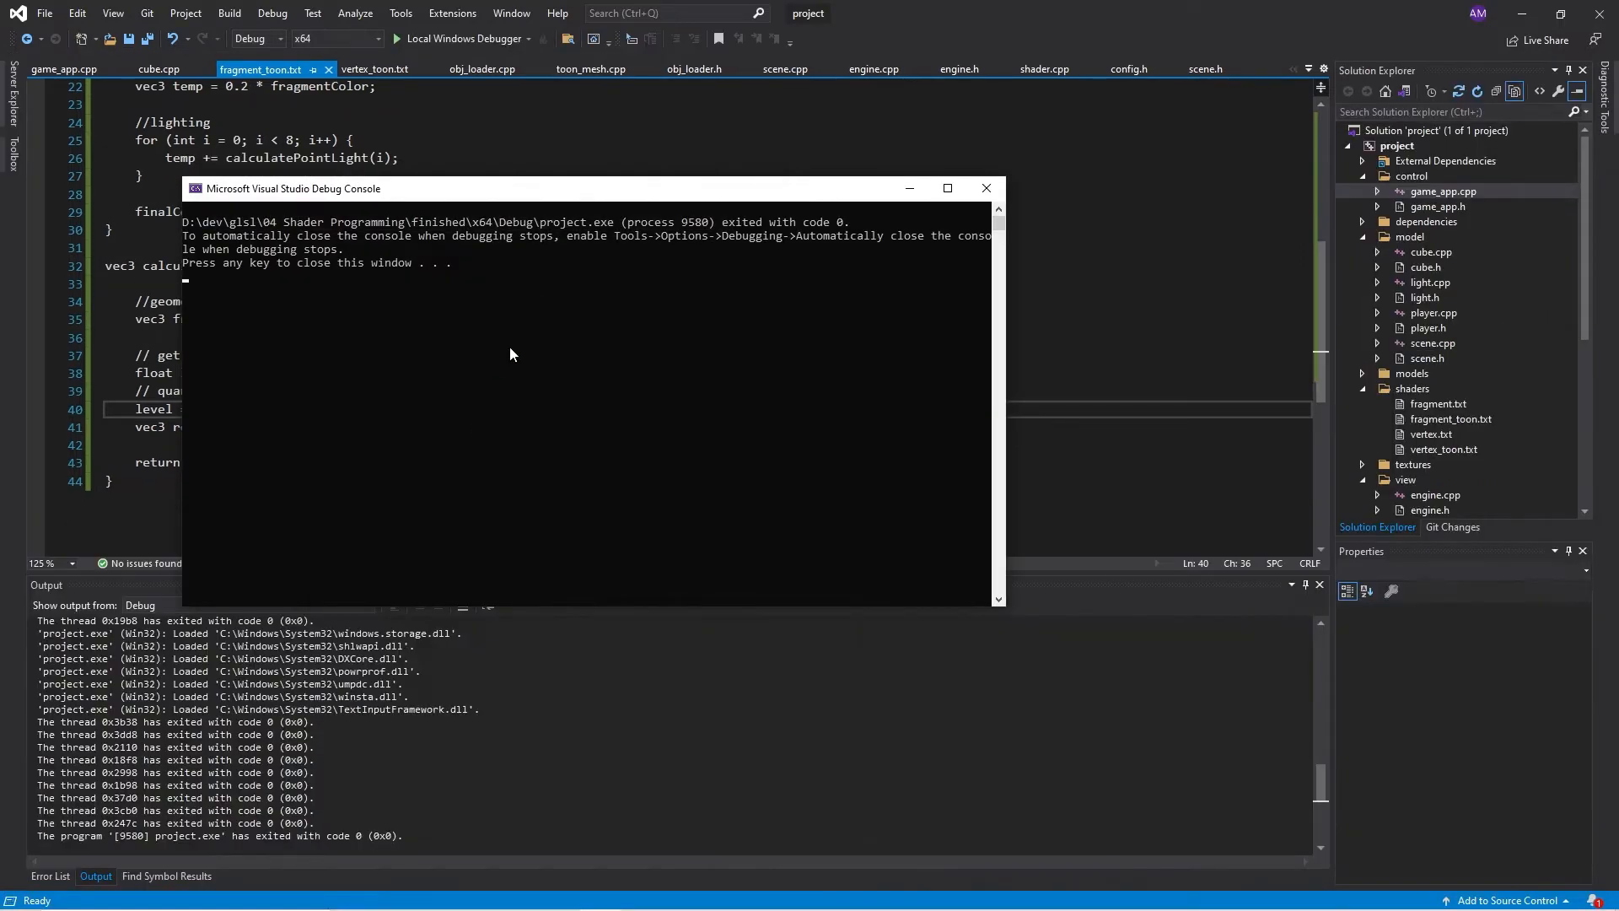
{"action": "key", "text": "Escape"}
Change line 40 to floor(level * 2) / 2.0 and save the fragment shader
{"action": "key", "text": "Left"}
{"action": "key", "text": "Left"}
{"action": "key", "text": "Left"}
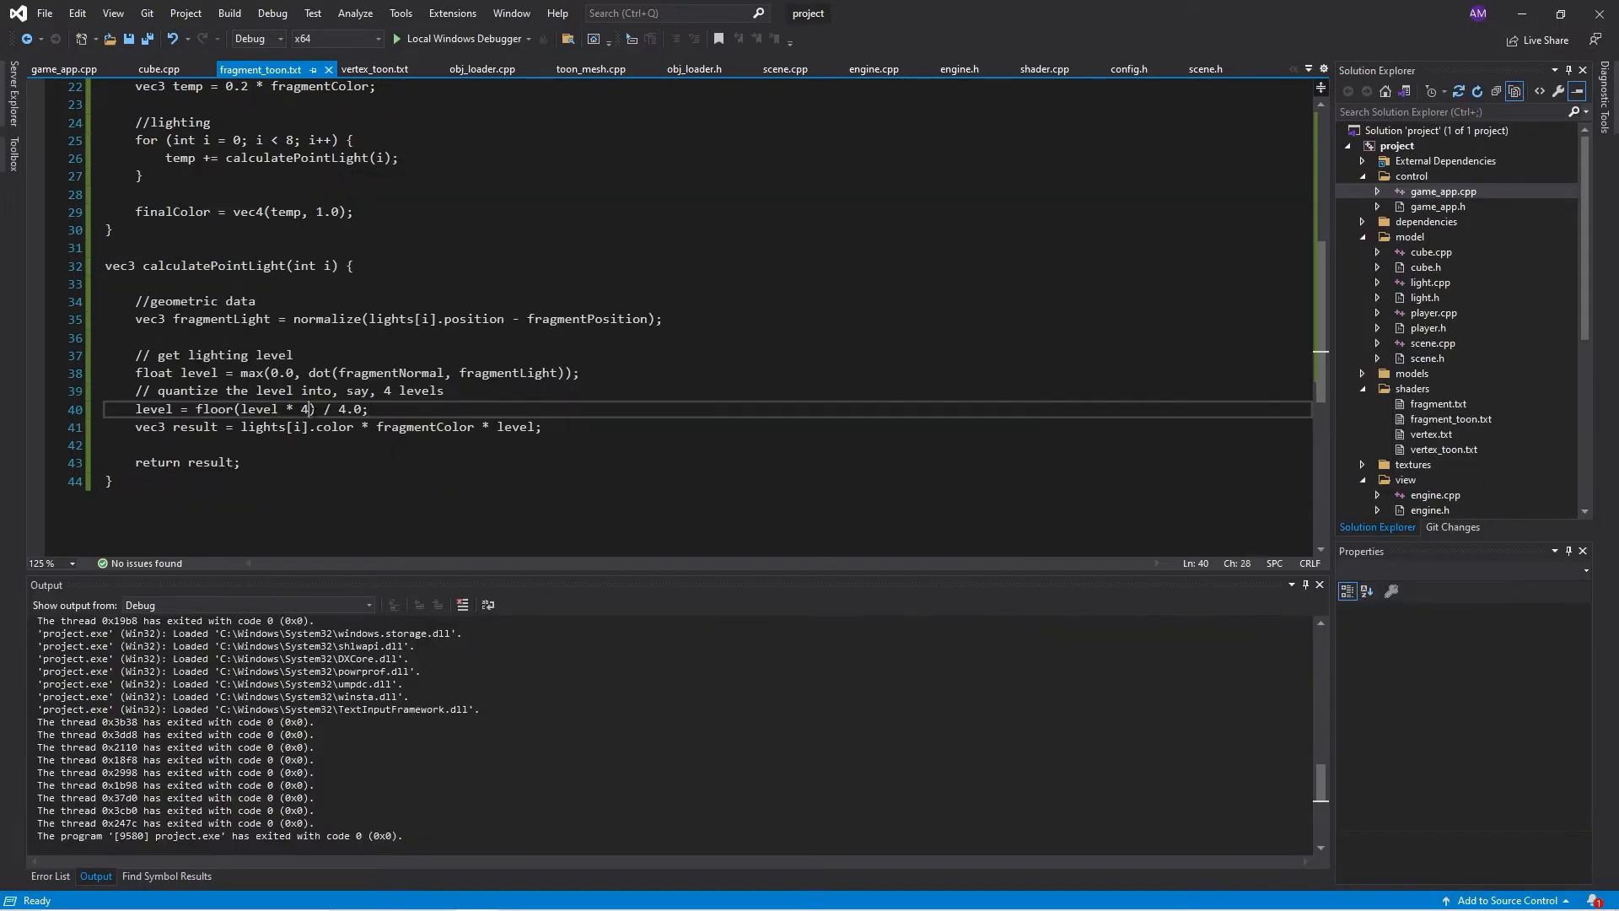
{"action": "key", "text": "BackSpace"}
{"action": "type", "text": "2"}
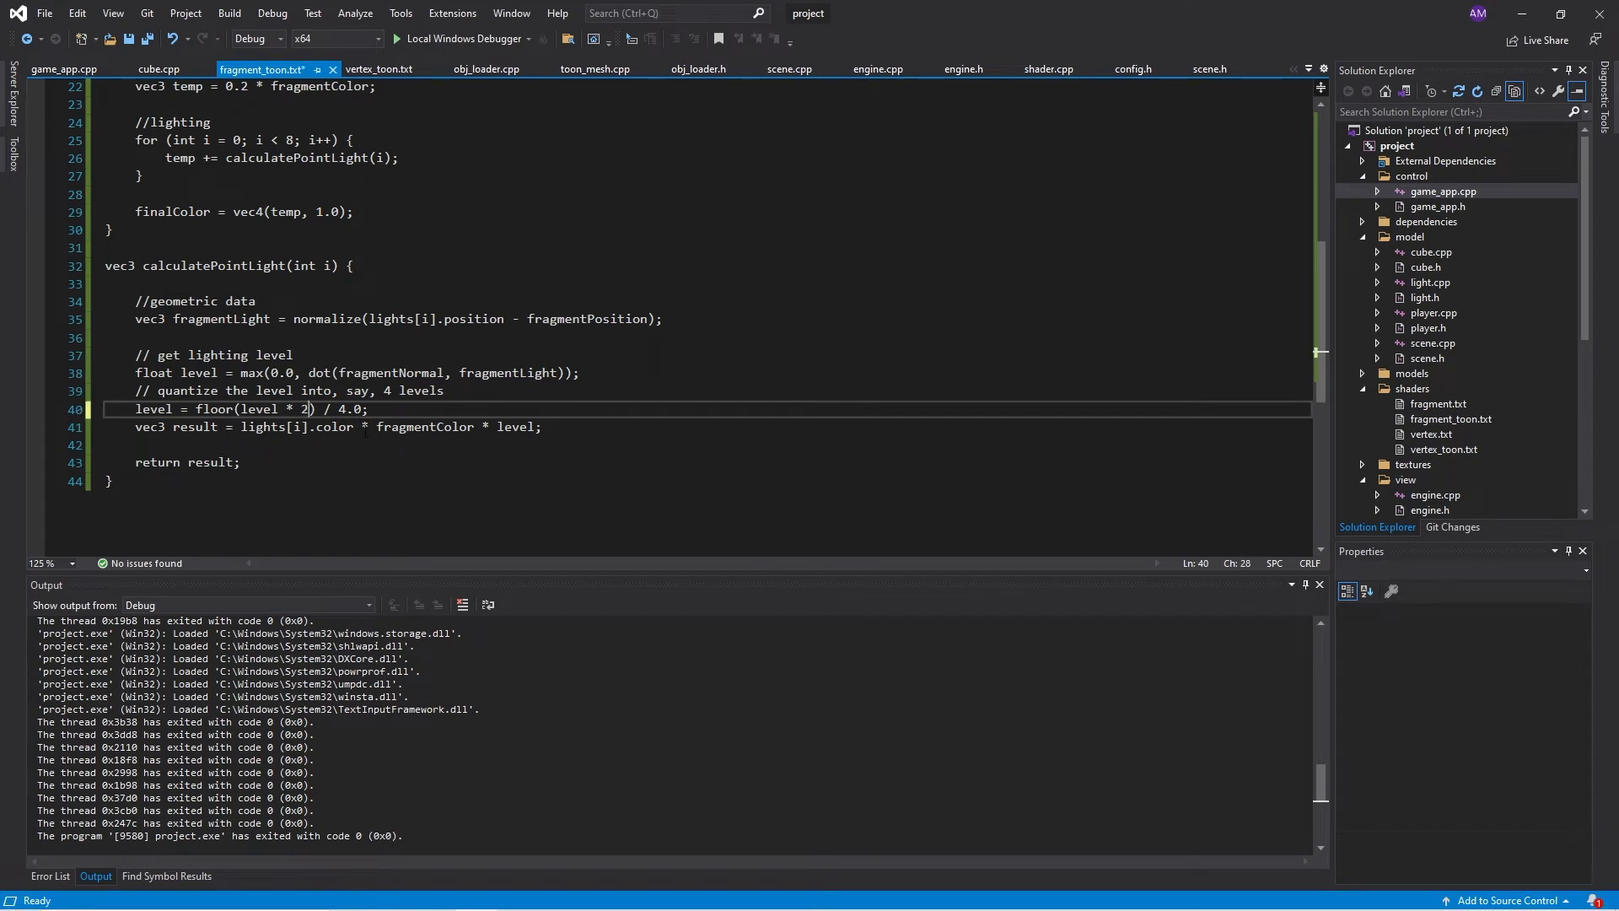
{"action": "key", "text": "Right"}
{"action": "key", "text": "Right"}
{"action": "key", "text": "Right"}
{"action": "key", "text": "BackSpace"}
{"action": "type", "text": "2"}
{"action": "key", "text": "ctrl+s"}
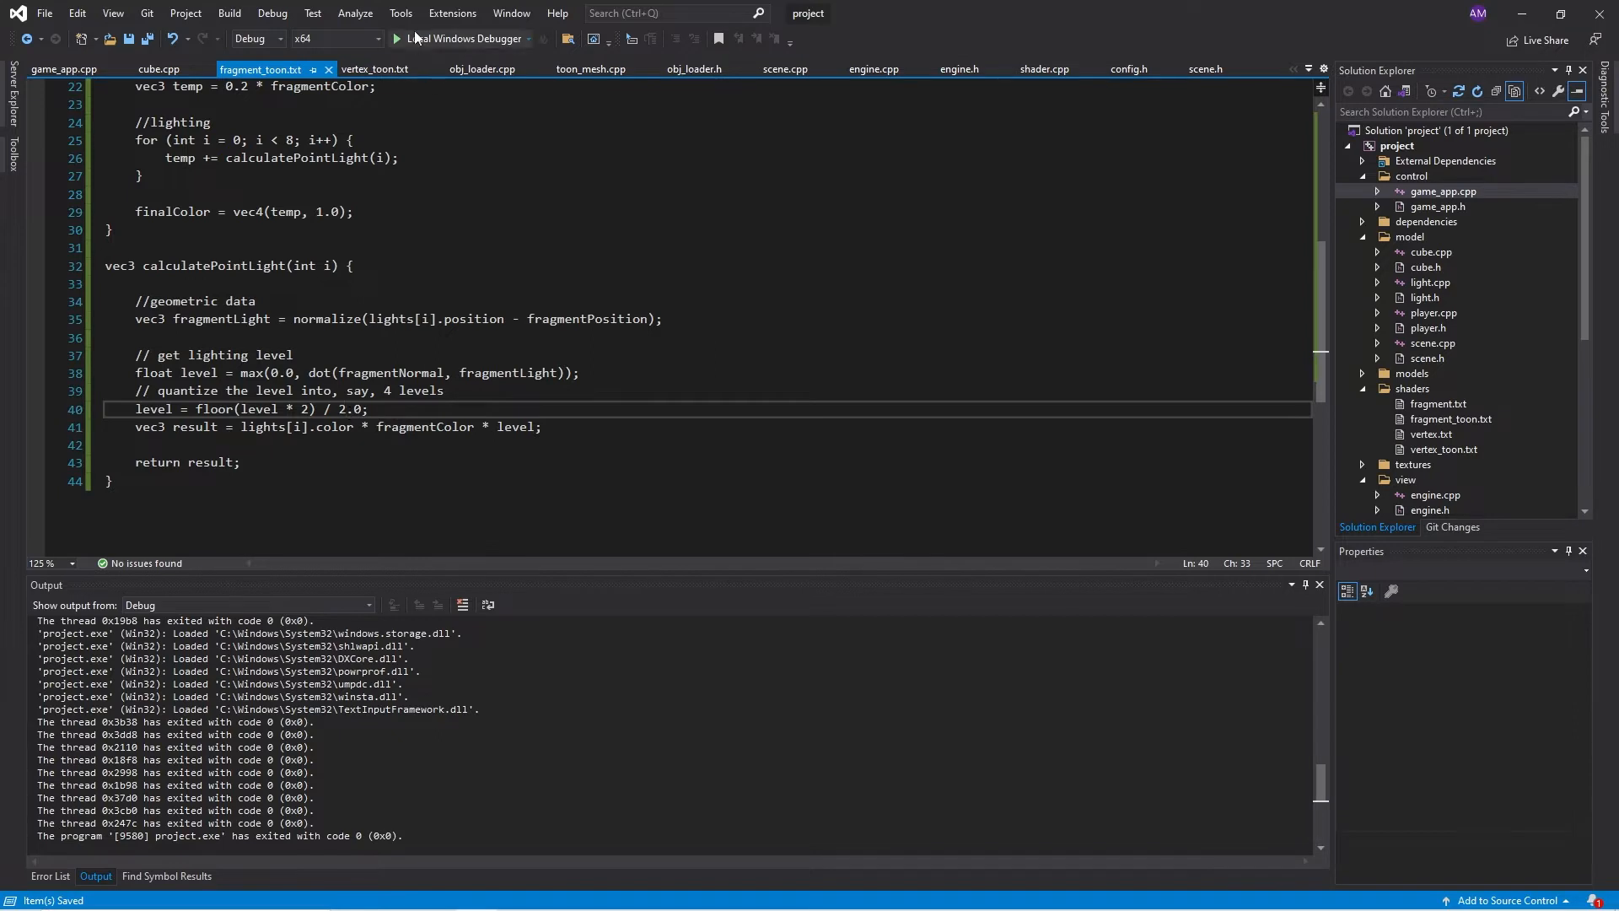
Run the demo to see two-level shading, then close the render window and debug console
{"action": "left_click", "coordinate": [436, 39]}
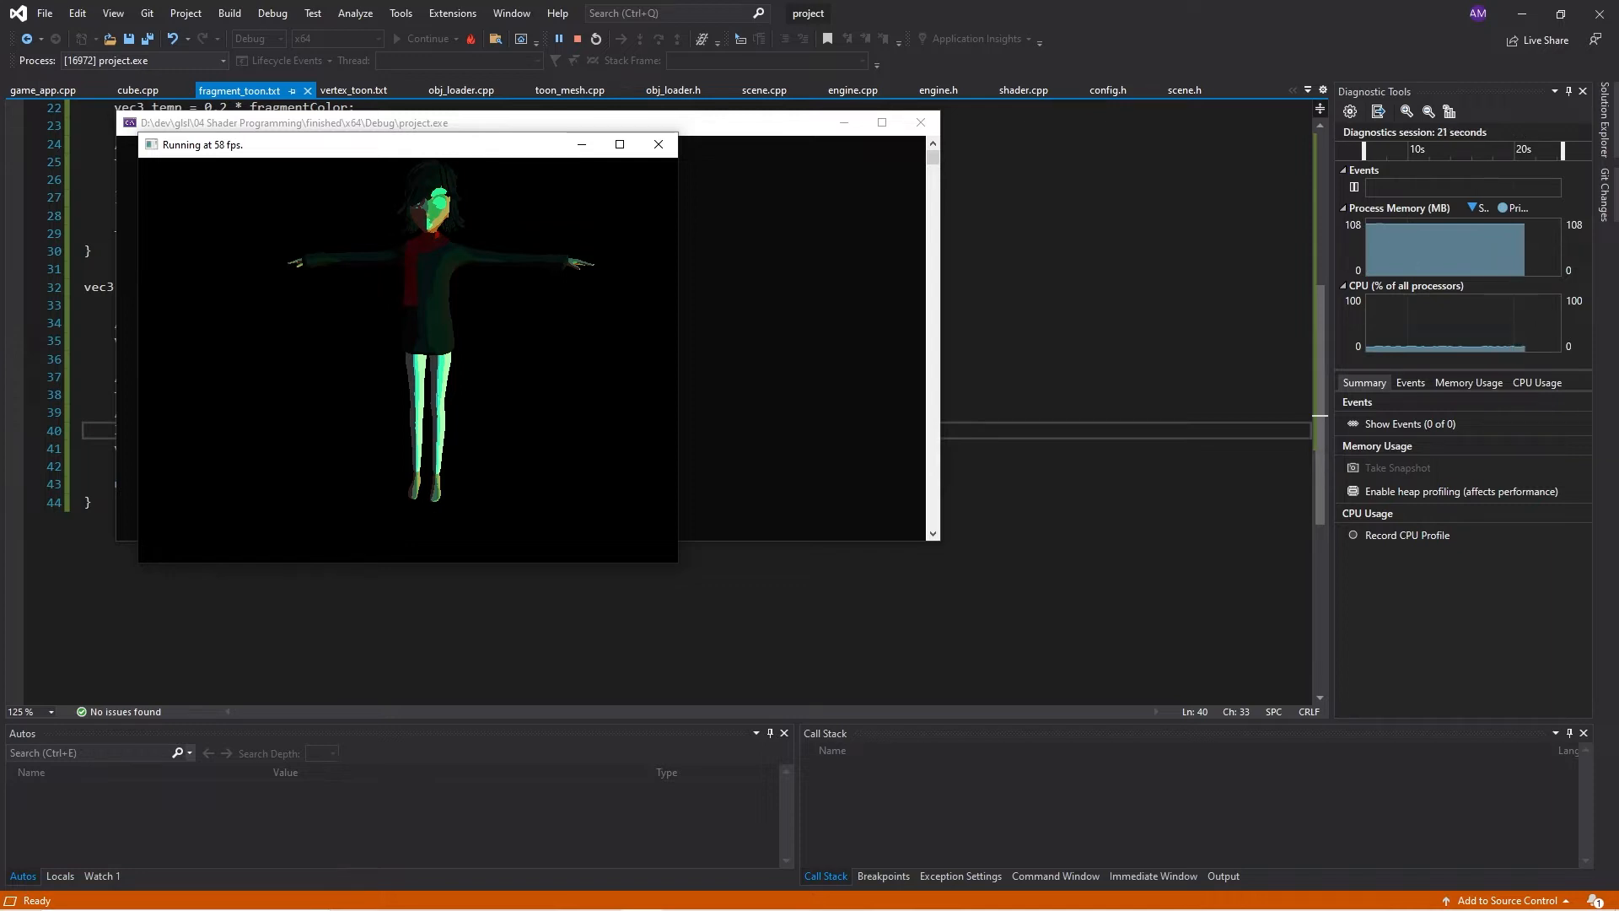
{"action": "key", "text": "Escape"}
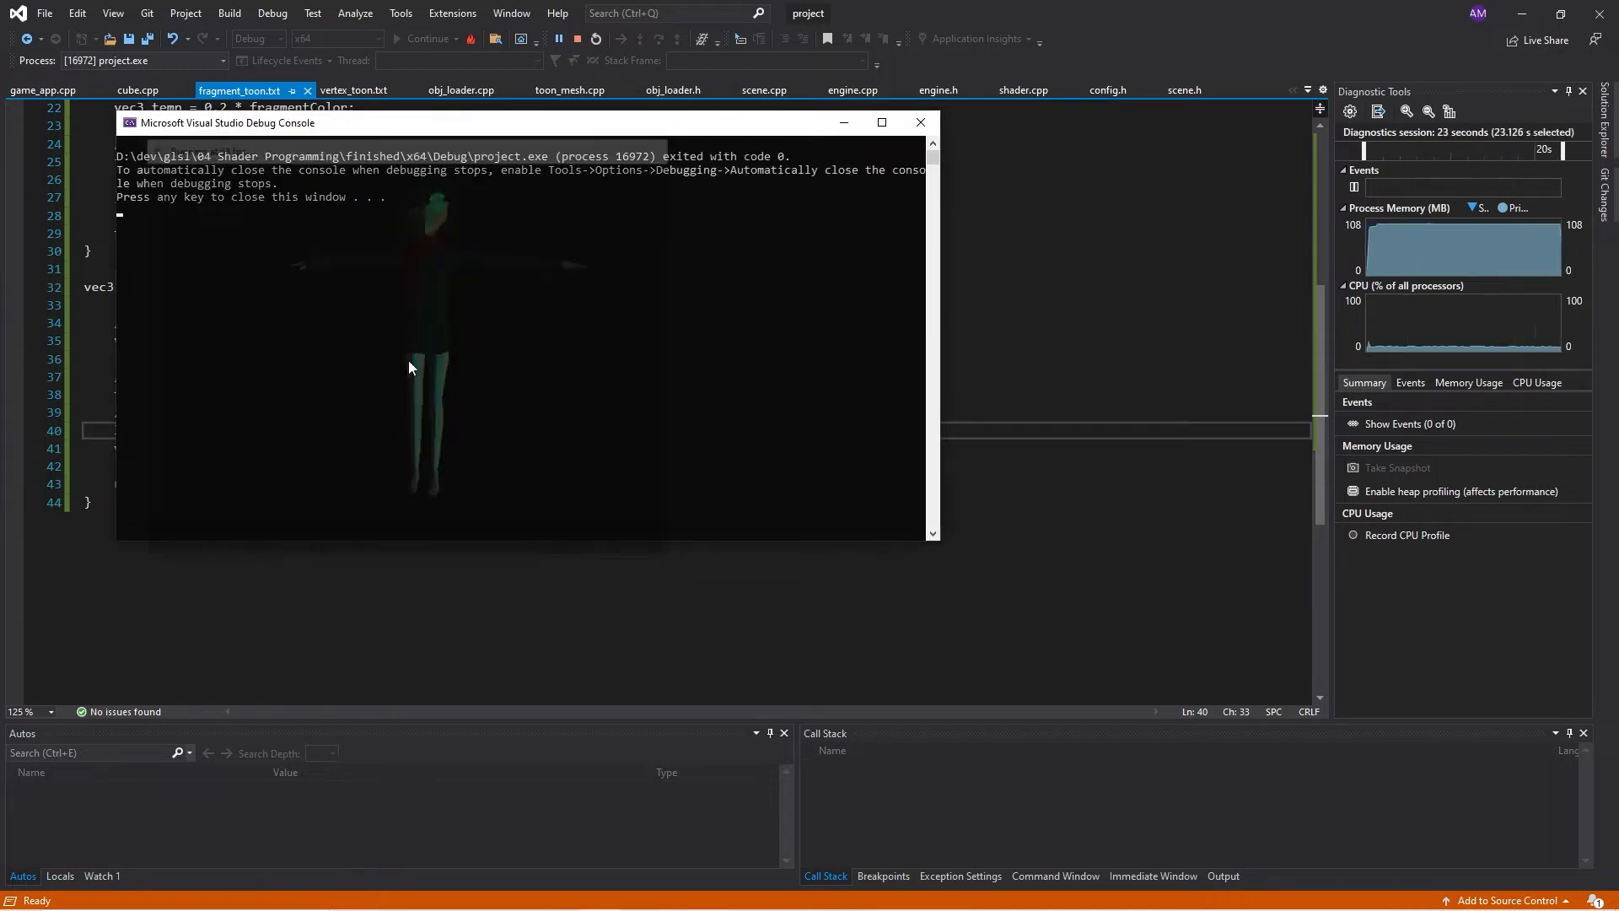
{"action": "key", "text": "Escape"}
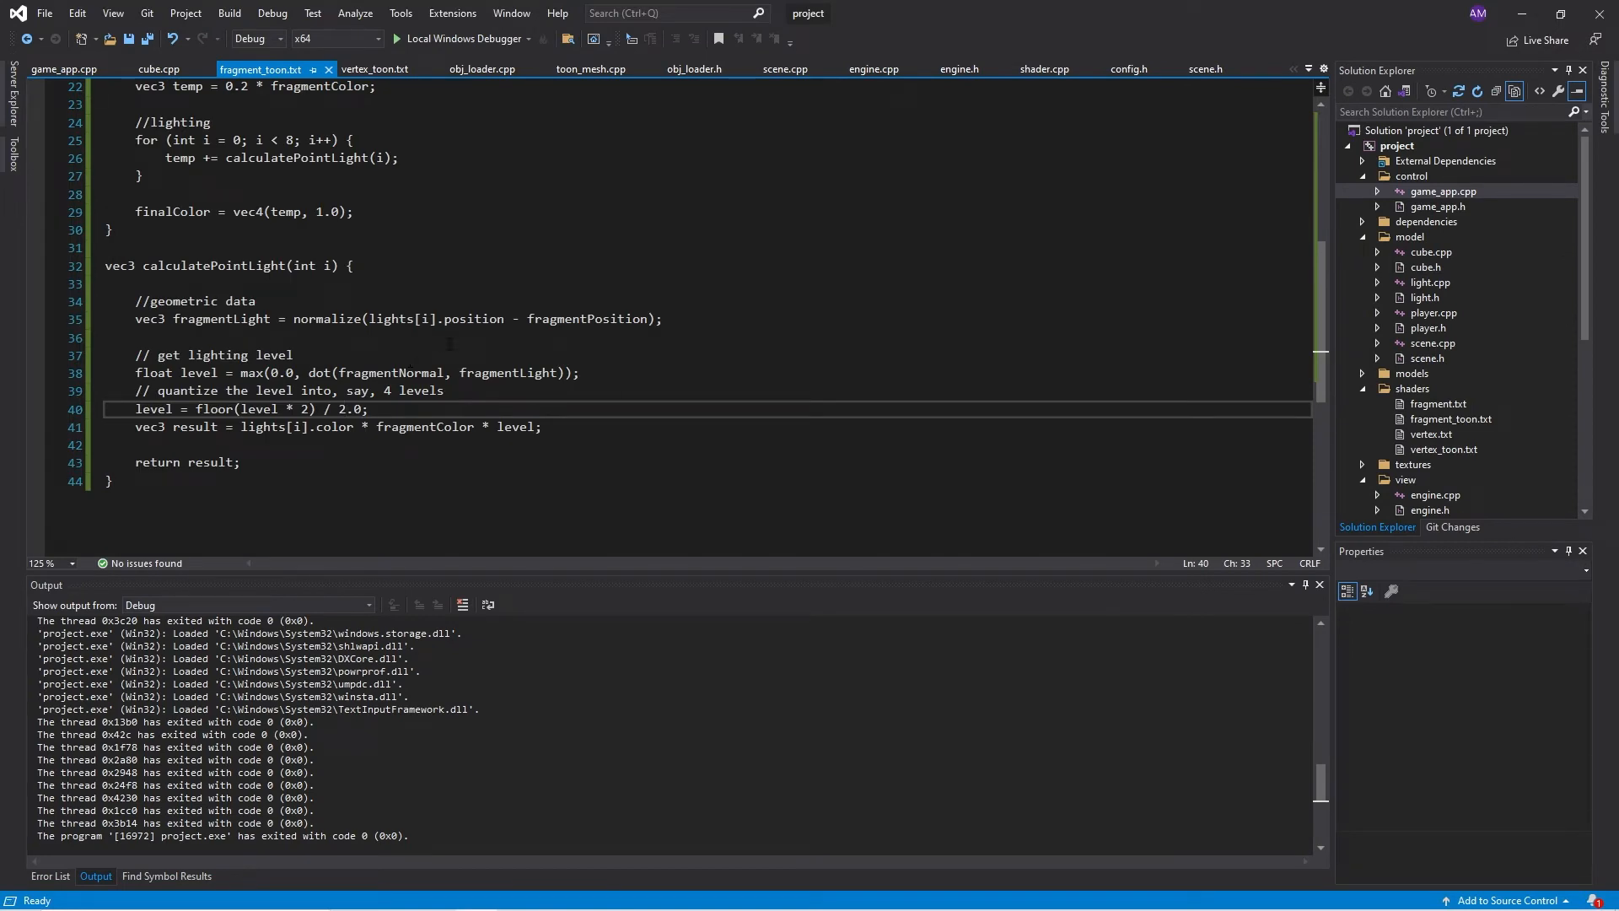
{"action": "scroll", "coordinate": [450, 343], "scroll_direction": "up", "scroll_amount": 2}
{"action": "scroll", "coordinate": [379, 342], "scroll_direction": "up", "scroll_amount": 4}
{"action": "scroll", "coordinate": [329, 340], "scroll_direction": "up", "scroll_amount": 1}
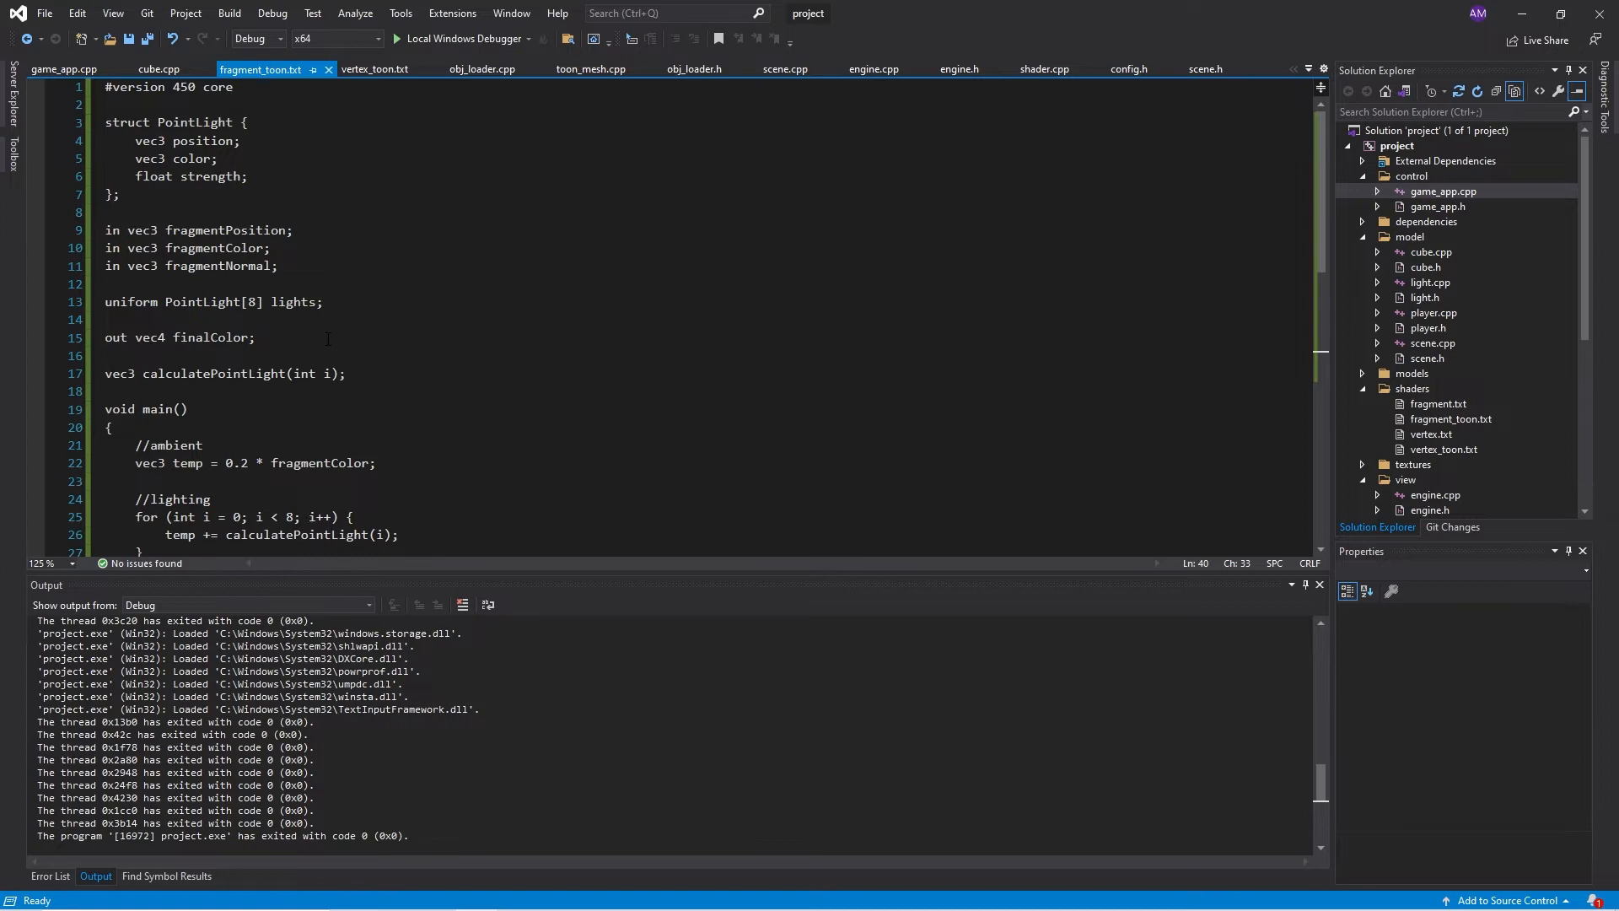
{"action": "scroll", "coordinate": [328, 338], "scroll_direction": "down", "scroll_amount": 3}
{"action": "scroll", "coordinate": [327, 338], "scroll_direction": "down", "scroll_amount": 3}
{"action": "scroll", "coordinate": [328, 338], "scroll_direction": "down", "scroll_amount": 1}
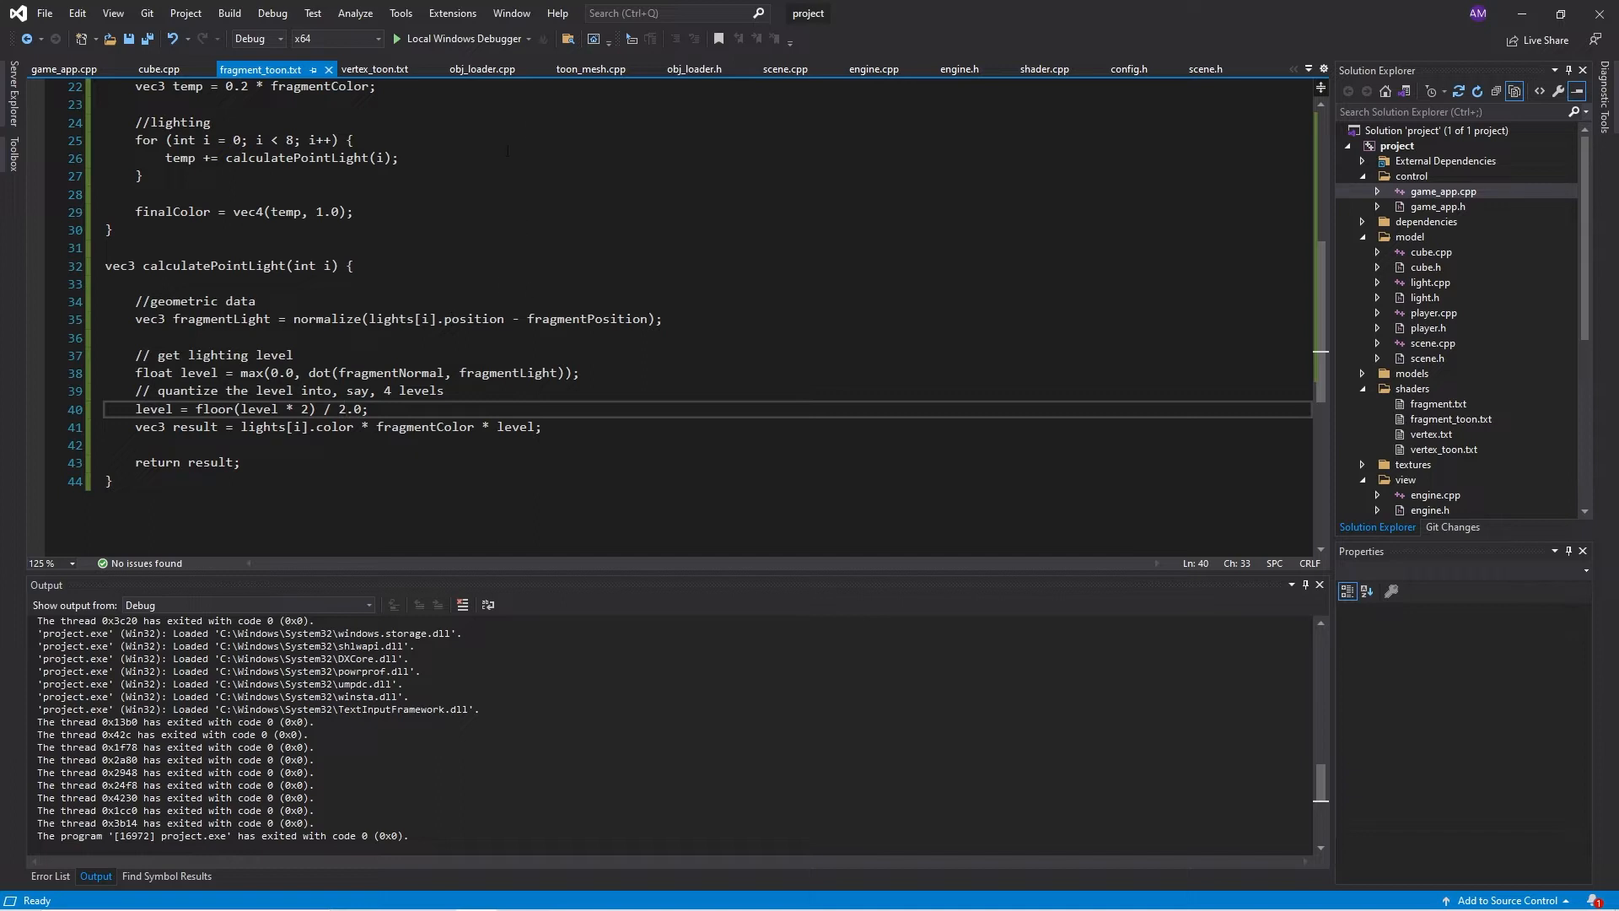
Switch to obj_loader.h and review the load_model_from_file and load_toon_model_from_file declarations
{"action": "left_click", "coordinate": [697, 70]}
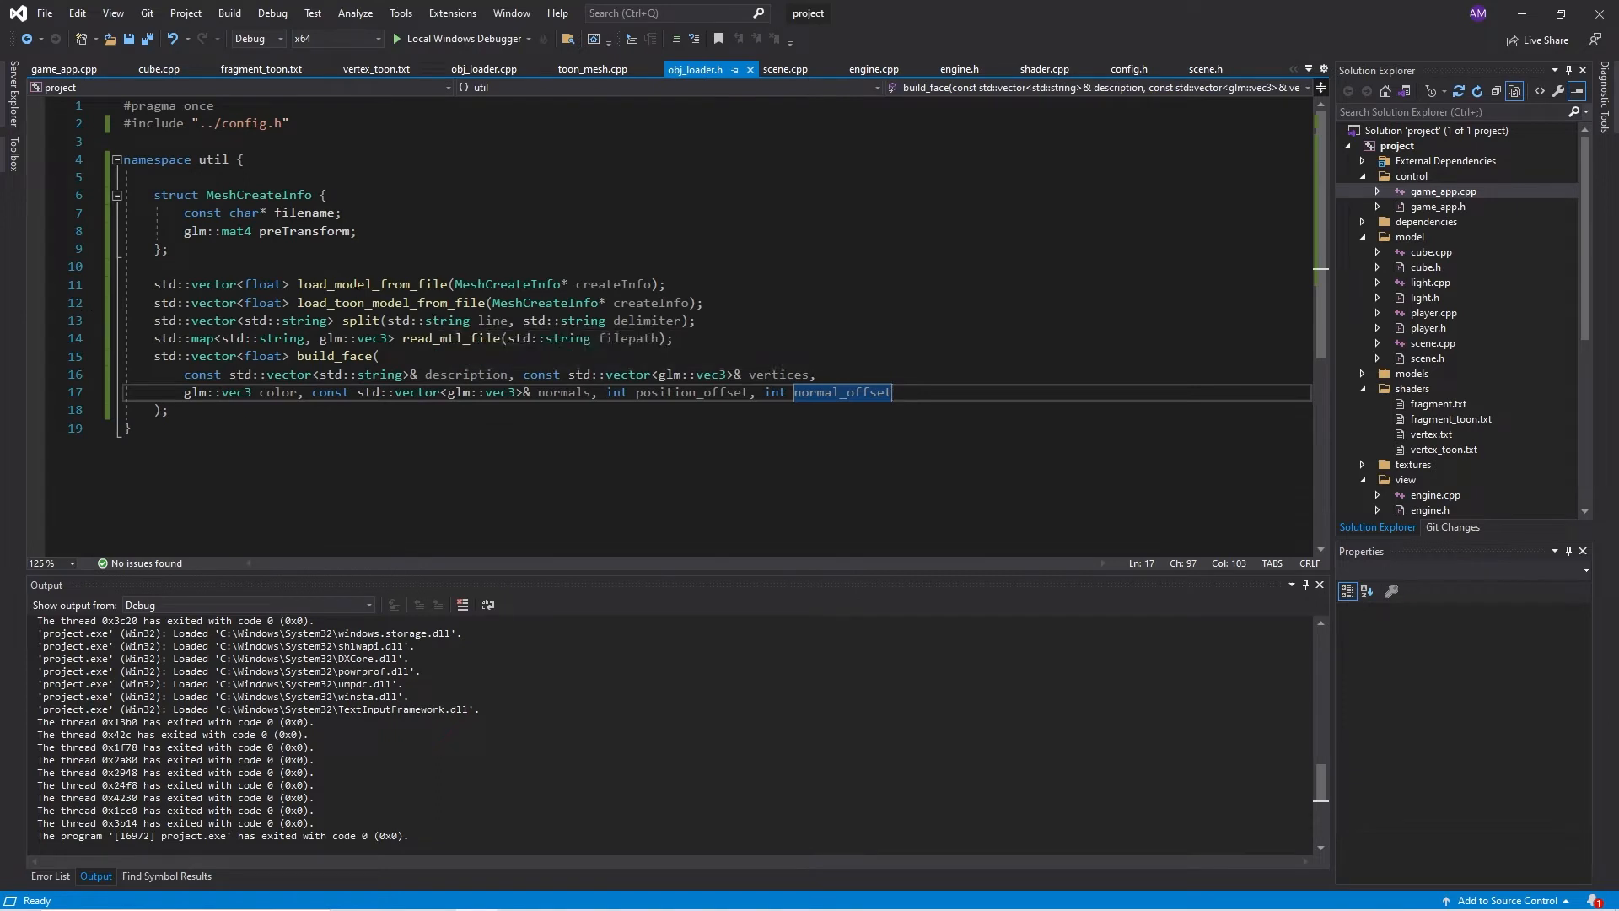
{"action": "left_click", "coordinate": [327, 285]}
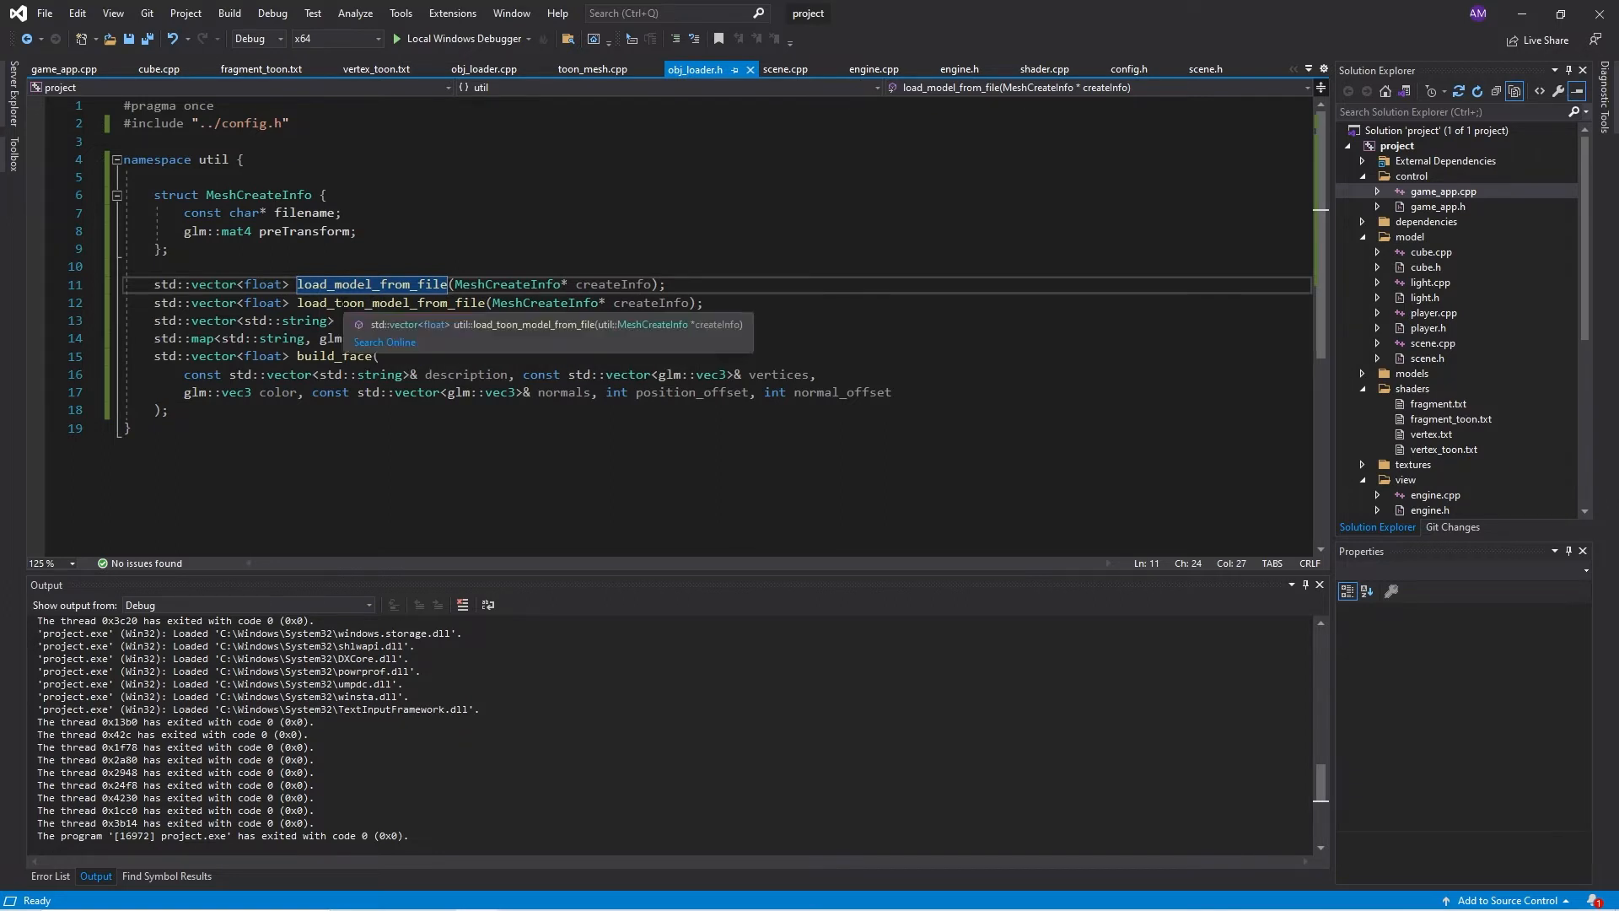
{"action": "left_click", "coordinate": [342, 304]}
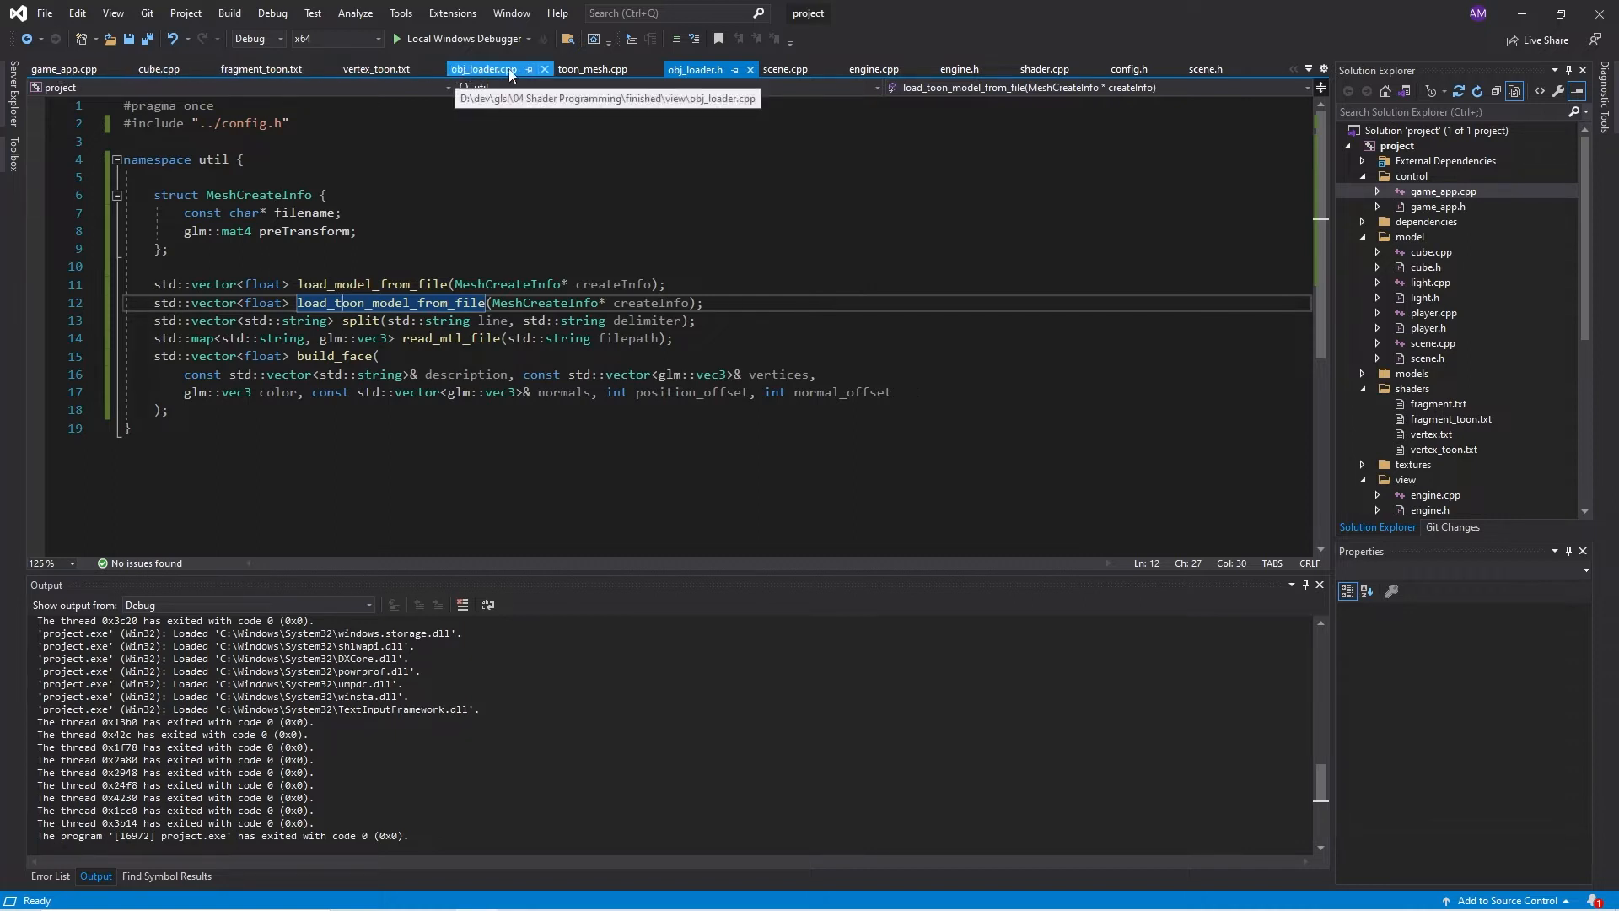
In obj_loader.cpp, unfold load_model_from_file and add a shape.mesh.material_ids line after the texCoord block
{"action": "left_click", "coordinate": [465, 68]}
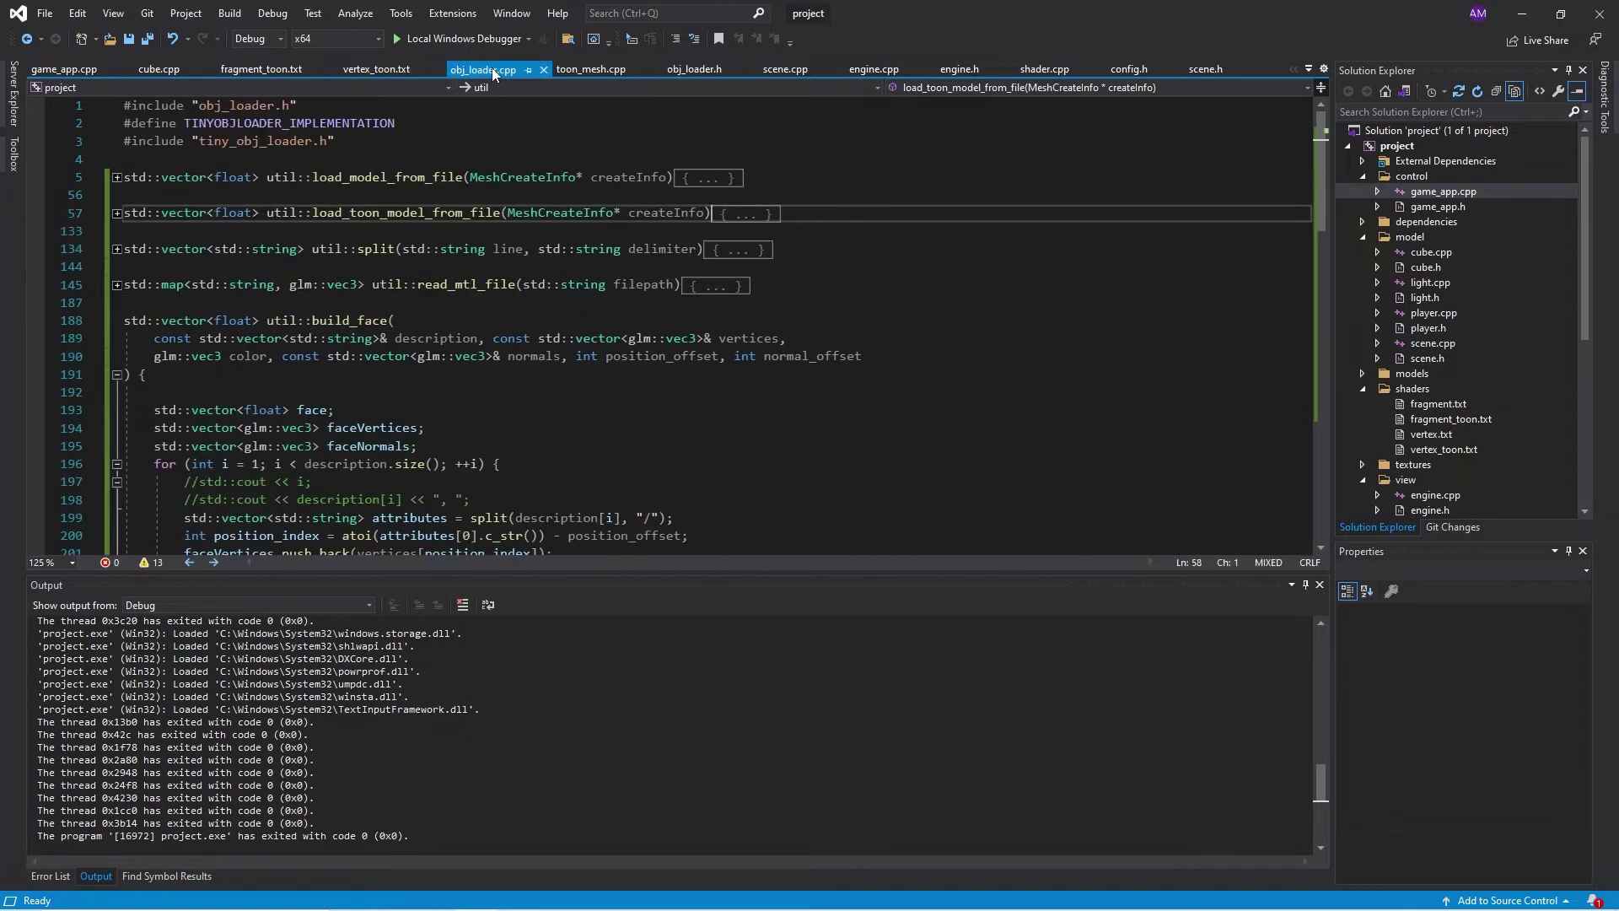
{"action": "left_click", "coordinate": [116, 177]}
{"action": "scroll", "coordinate": [824, 388], "scroll_direction": "down", "scroll_amount": 2}
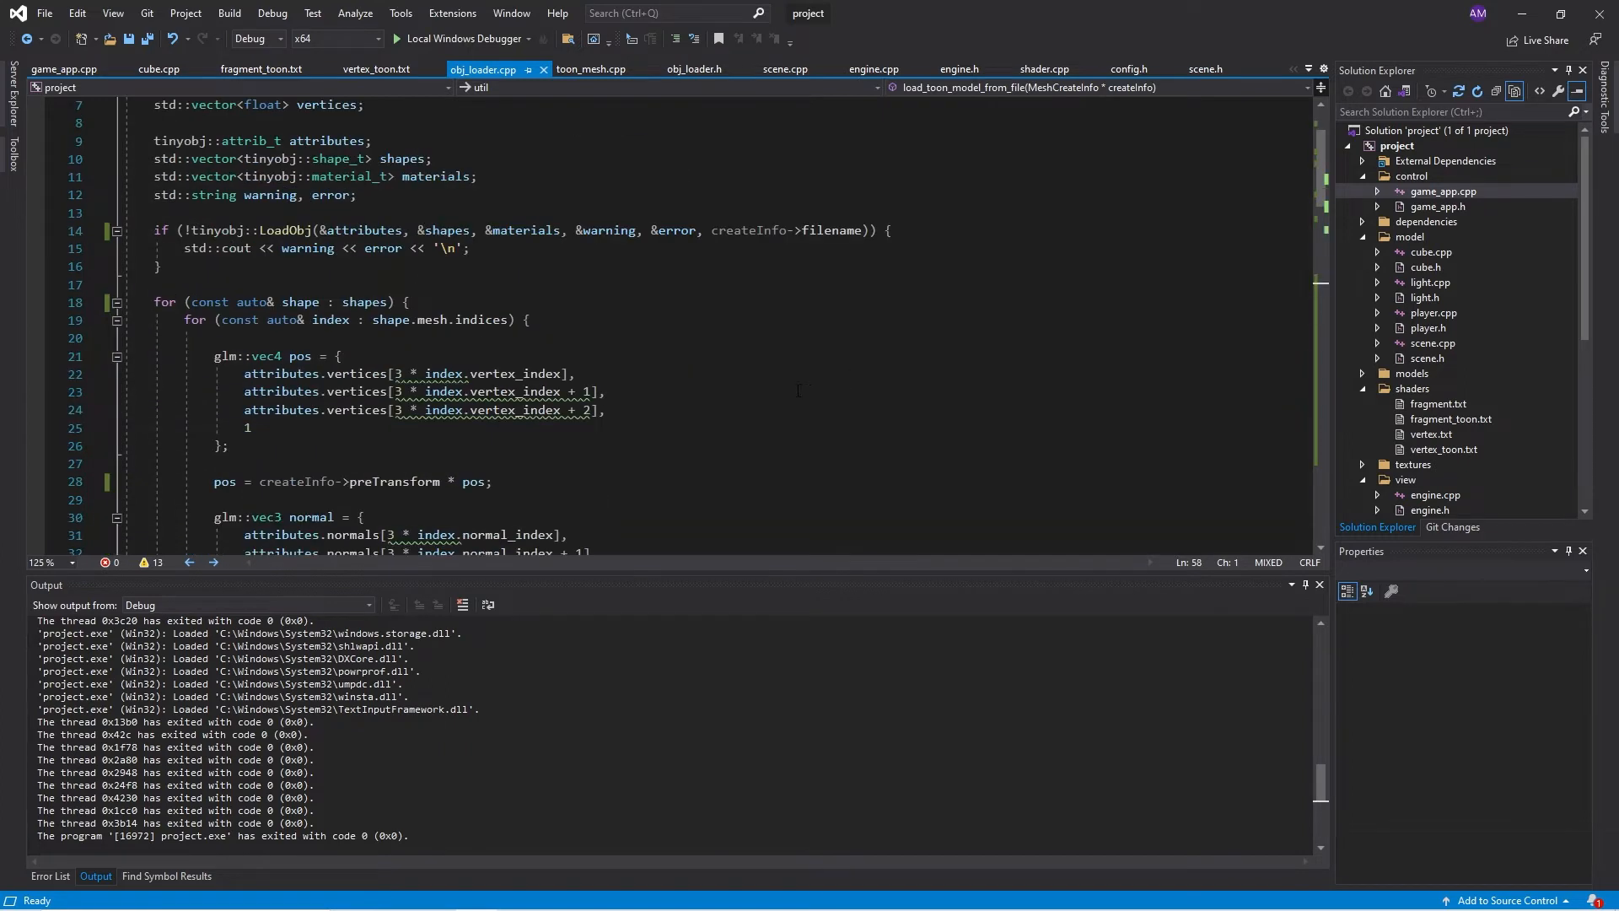
{"action": "scroll", "coordinate": [809, 387], "scroll_direction": "down", "scroll_amount": 3}
{"action": "scroll", "coordinate": [790, 389], "scroll_direction": "up", "scroll_amount": 3}
{"action": "scroll", "coordinate": [772, 390], "scroll_direction": "up", "scroll_amount": 1}
{"action": "scroll", "coordinate": [733, 390], "scroll_direction": "down", "scroll_amount": 4}
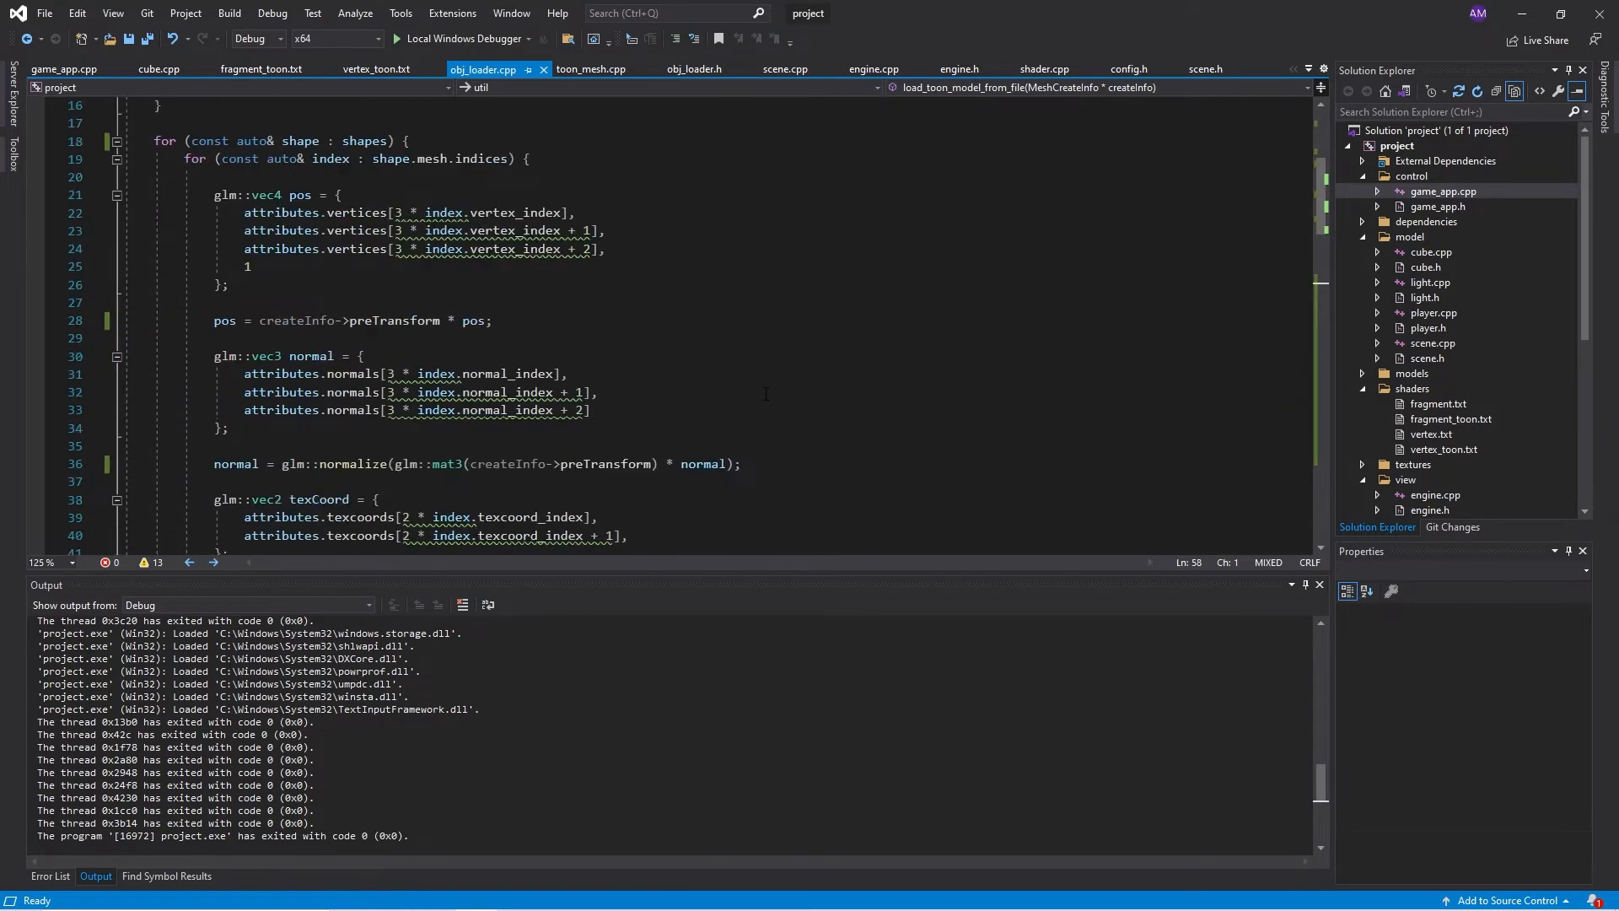
{"action": "scroll", "coordinate": [671, 391], "scroll_direction": "up", "scroll_amount": 4}
{"action": "scroll", "coordinate": [607, 393], "scroll_direction": "down", "scroll_amount": 4}
{"action": "scroll", "coordinate": [544, 396], "scroll_direction": "down", "scroll_amount": 3}
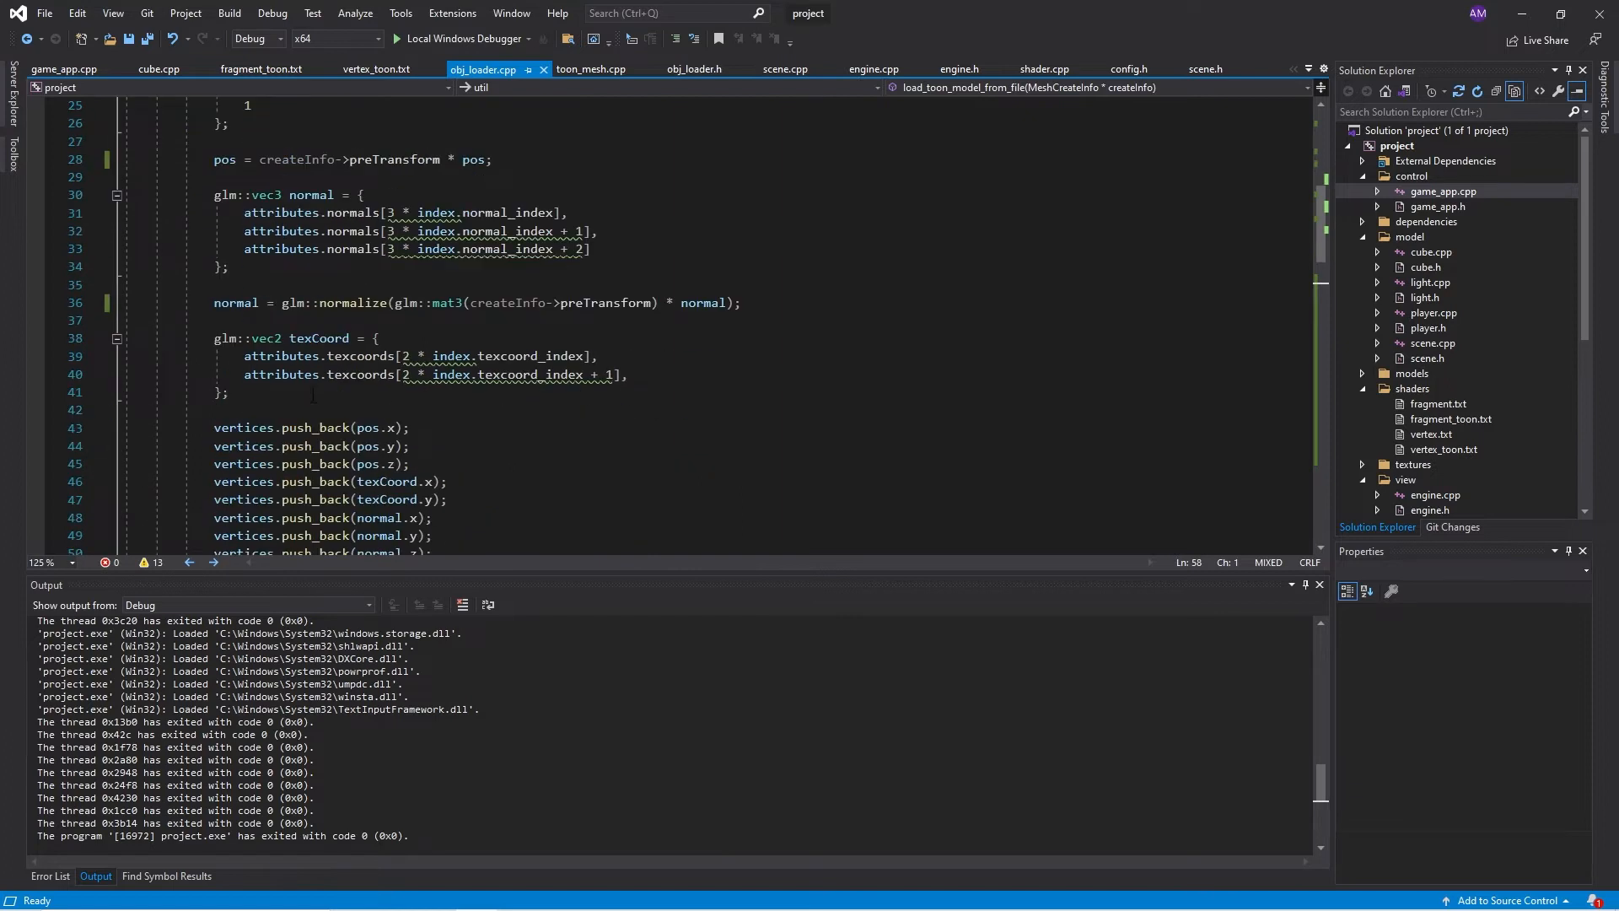
{"action": "left_click", "coordinate": [269, 393]}
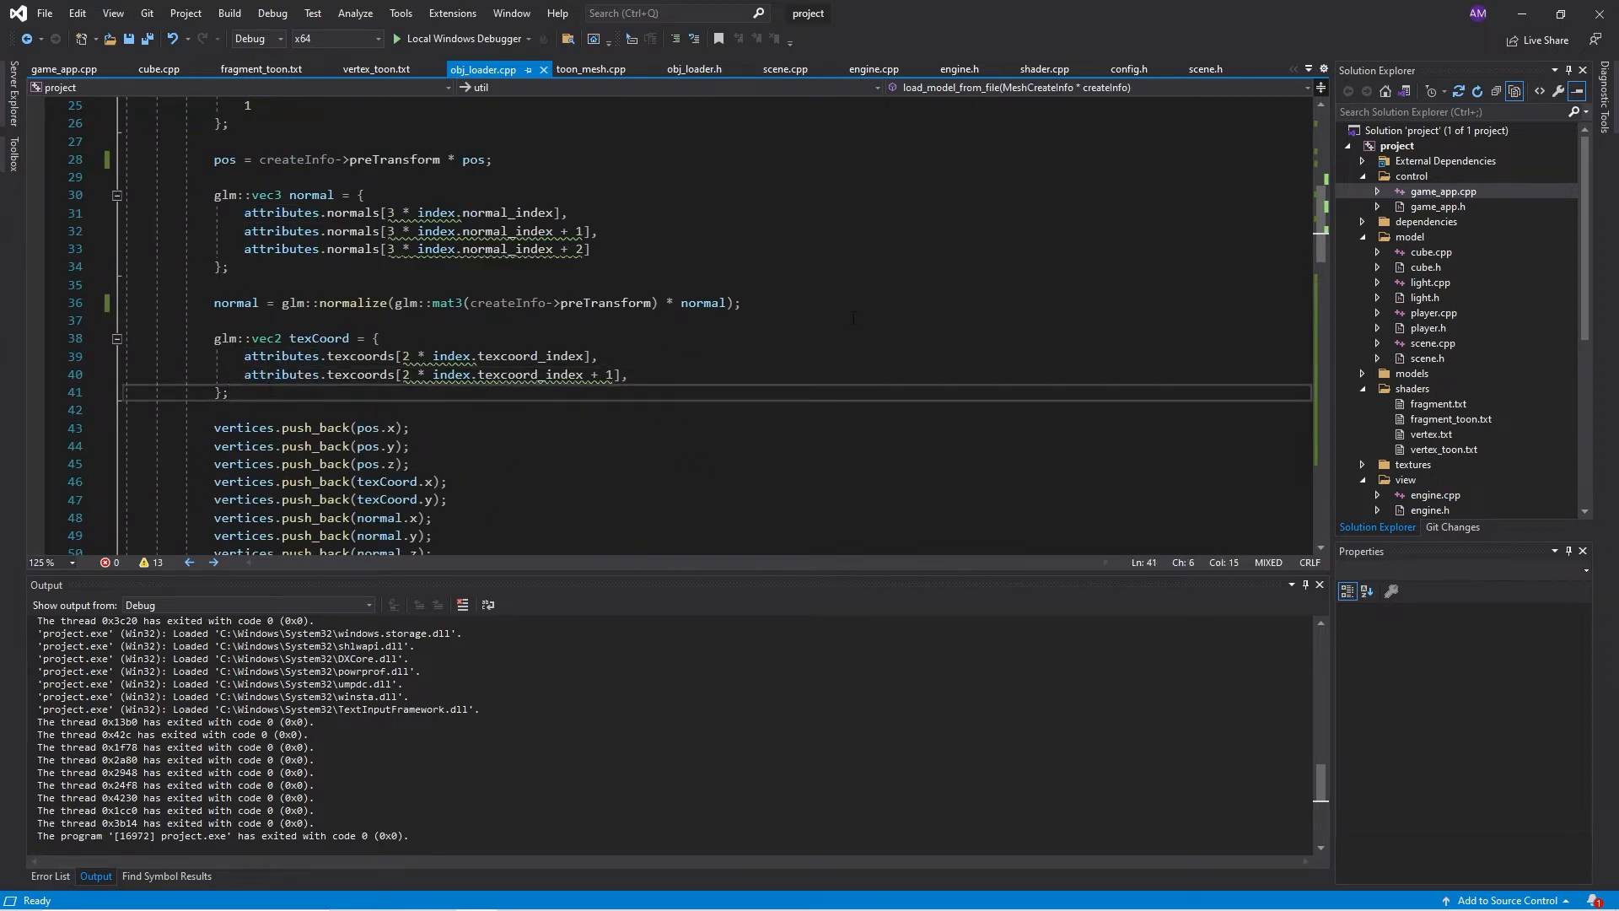
{"action": "key", "text": "Return"}
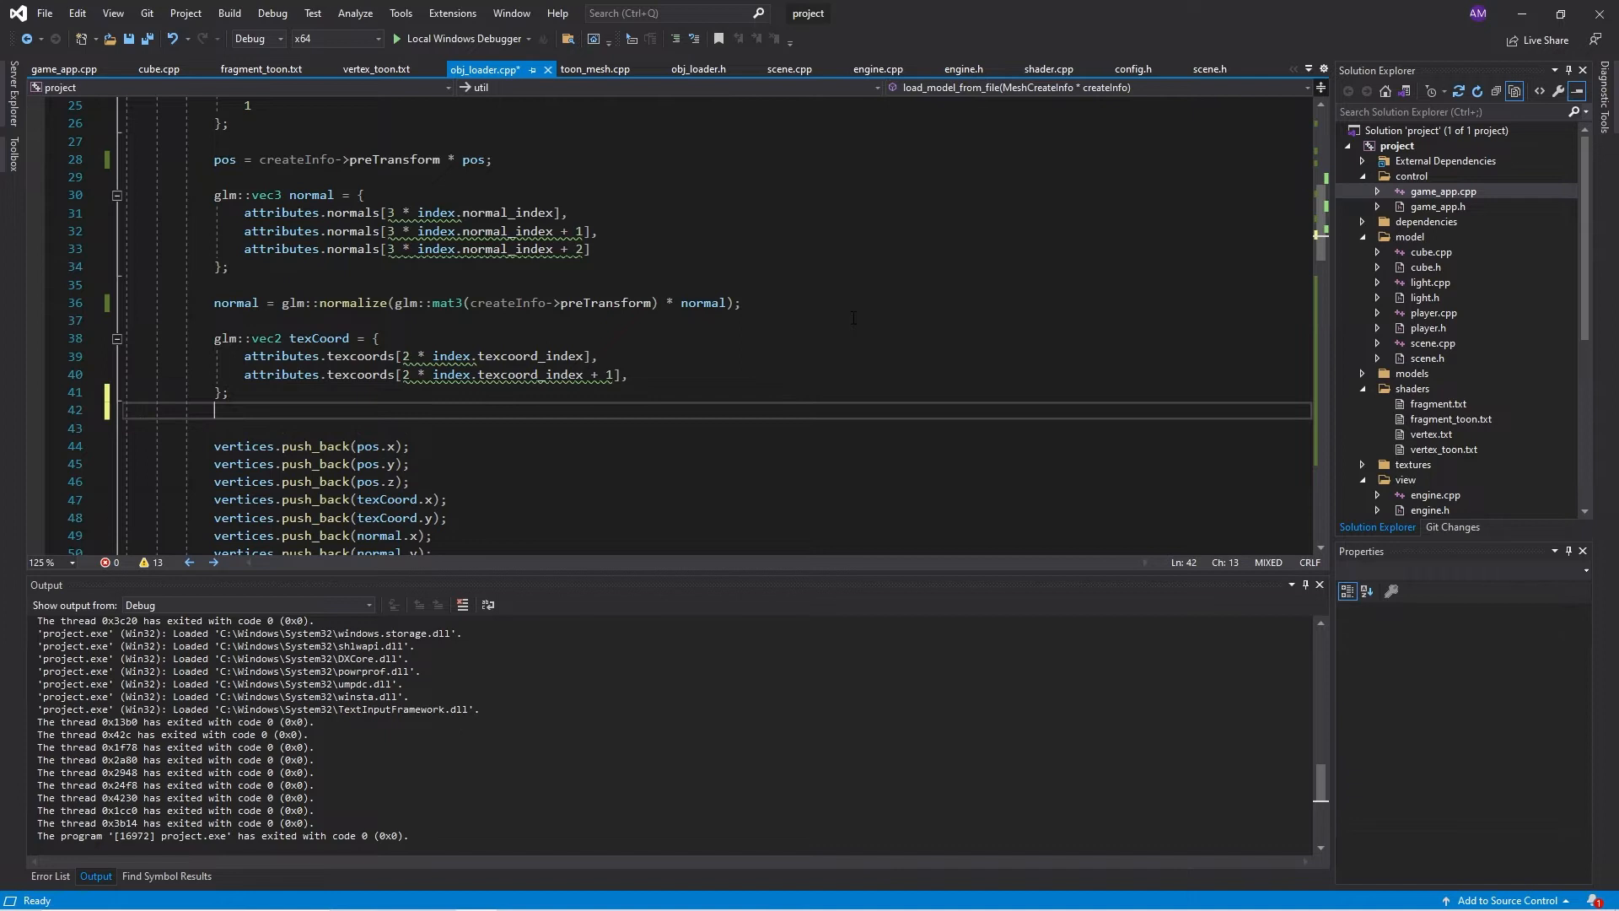
{"action": "scroll", "coordinate": [857, 321], "scroll_direction": "up", "scroll_amount": 1}
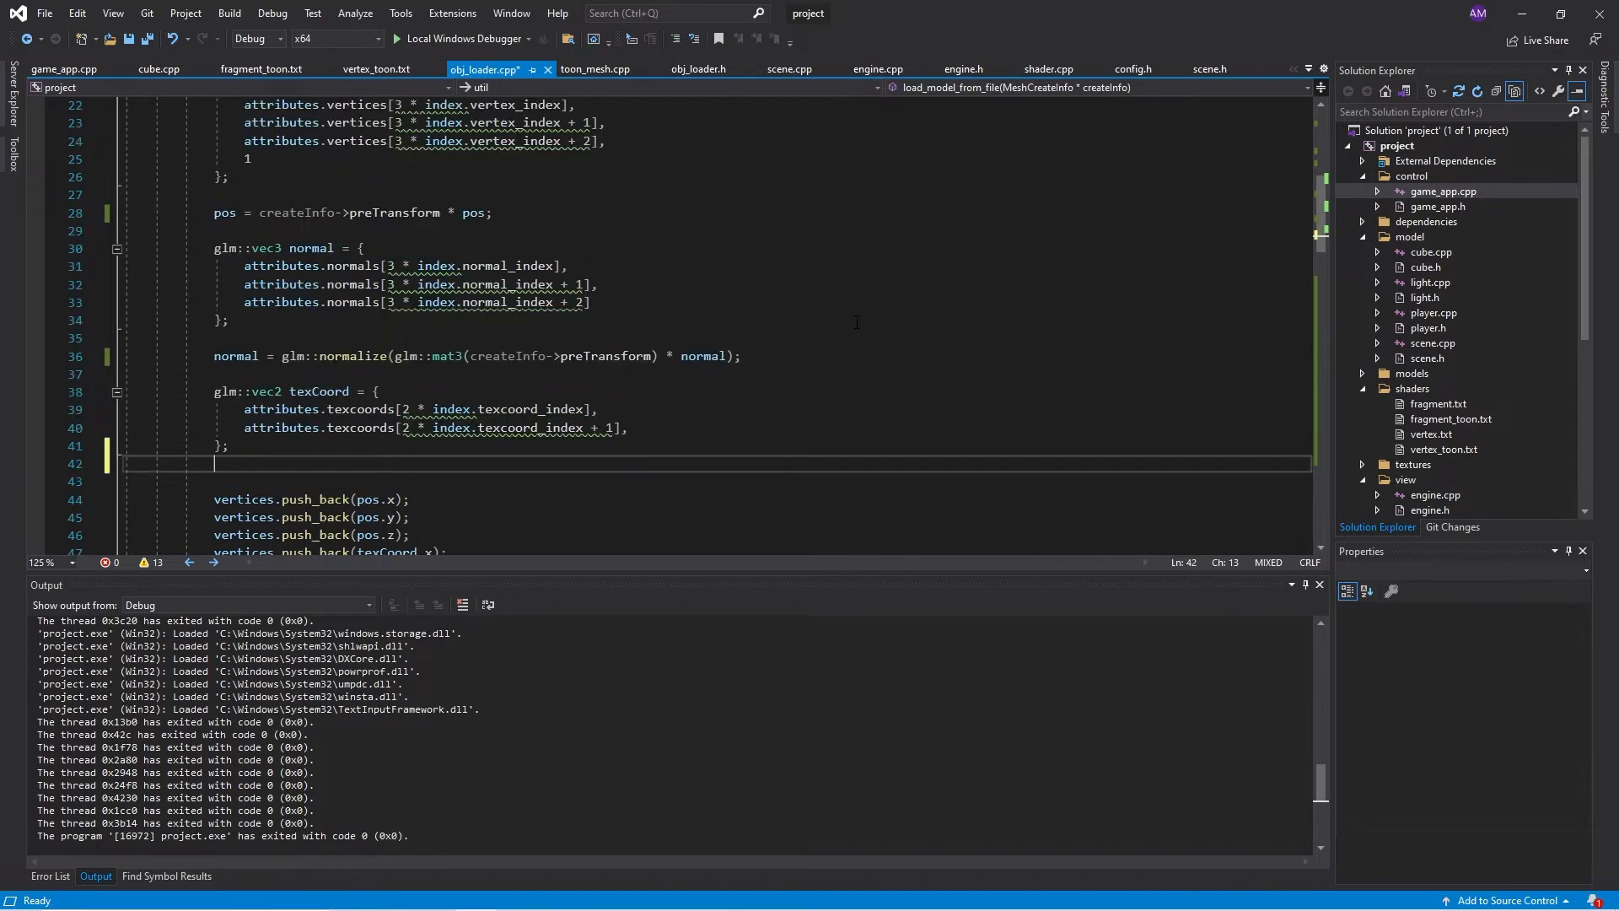
{"action": "scroll", "coordinate": [855, 322], "scroll_direction": "down", "scroll_amount": 1}
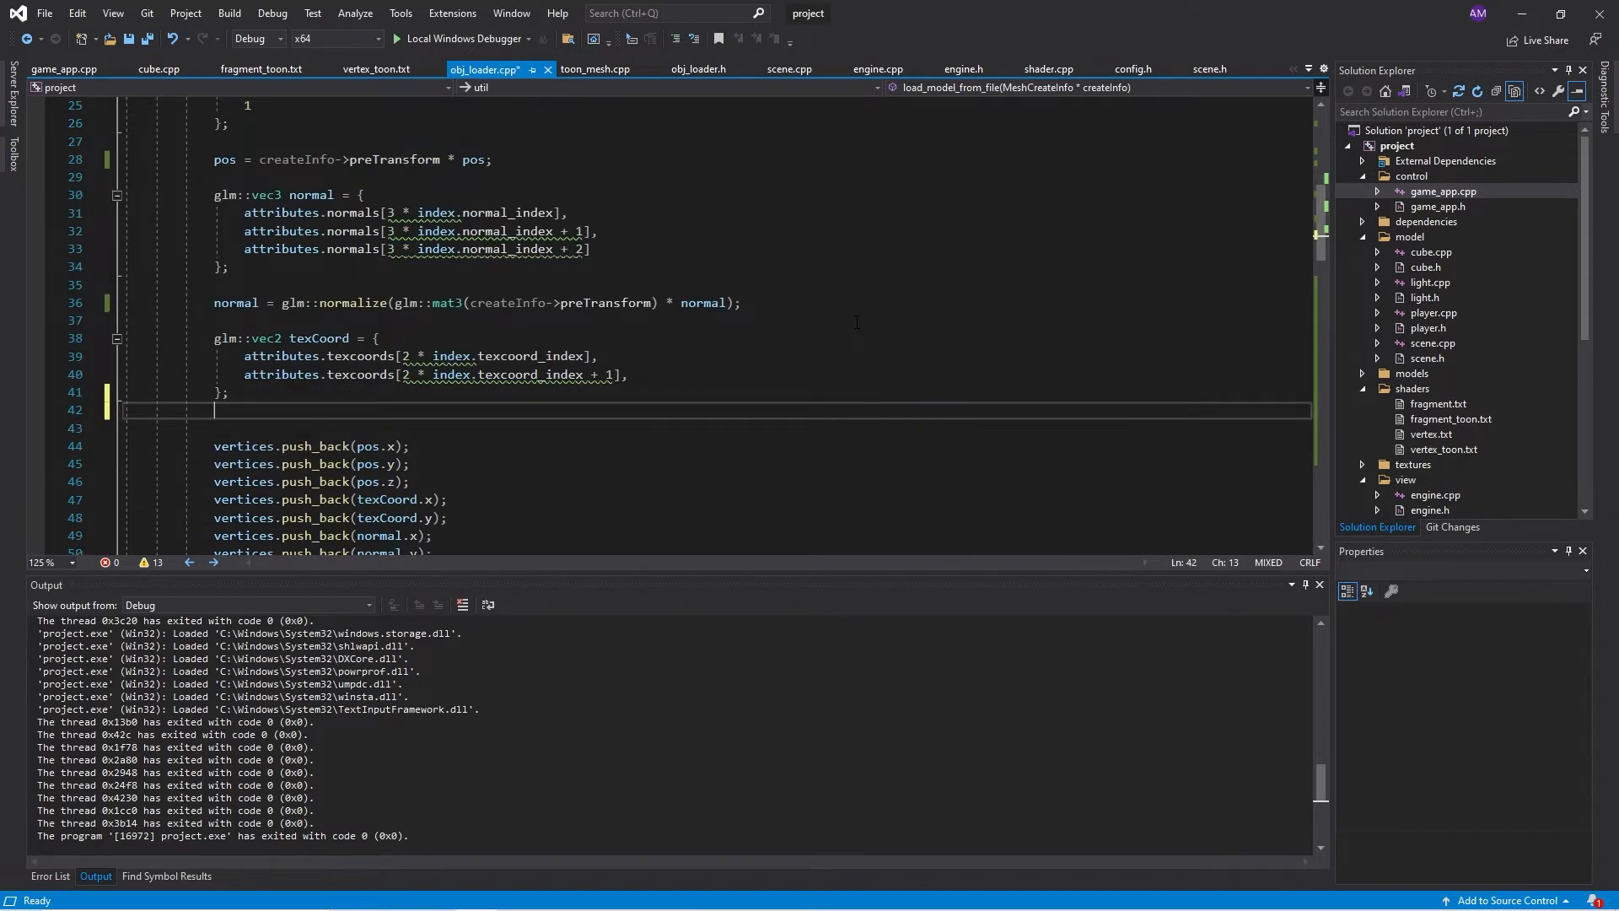
{"action": "type", "text": "attribute"}
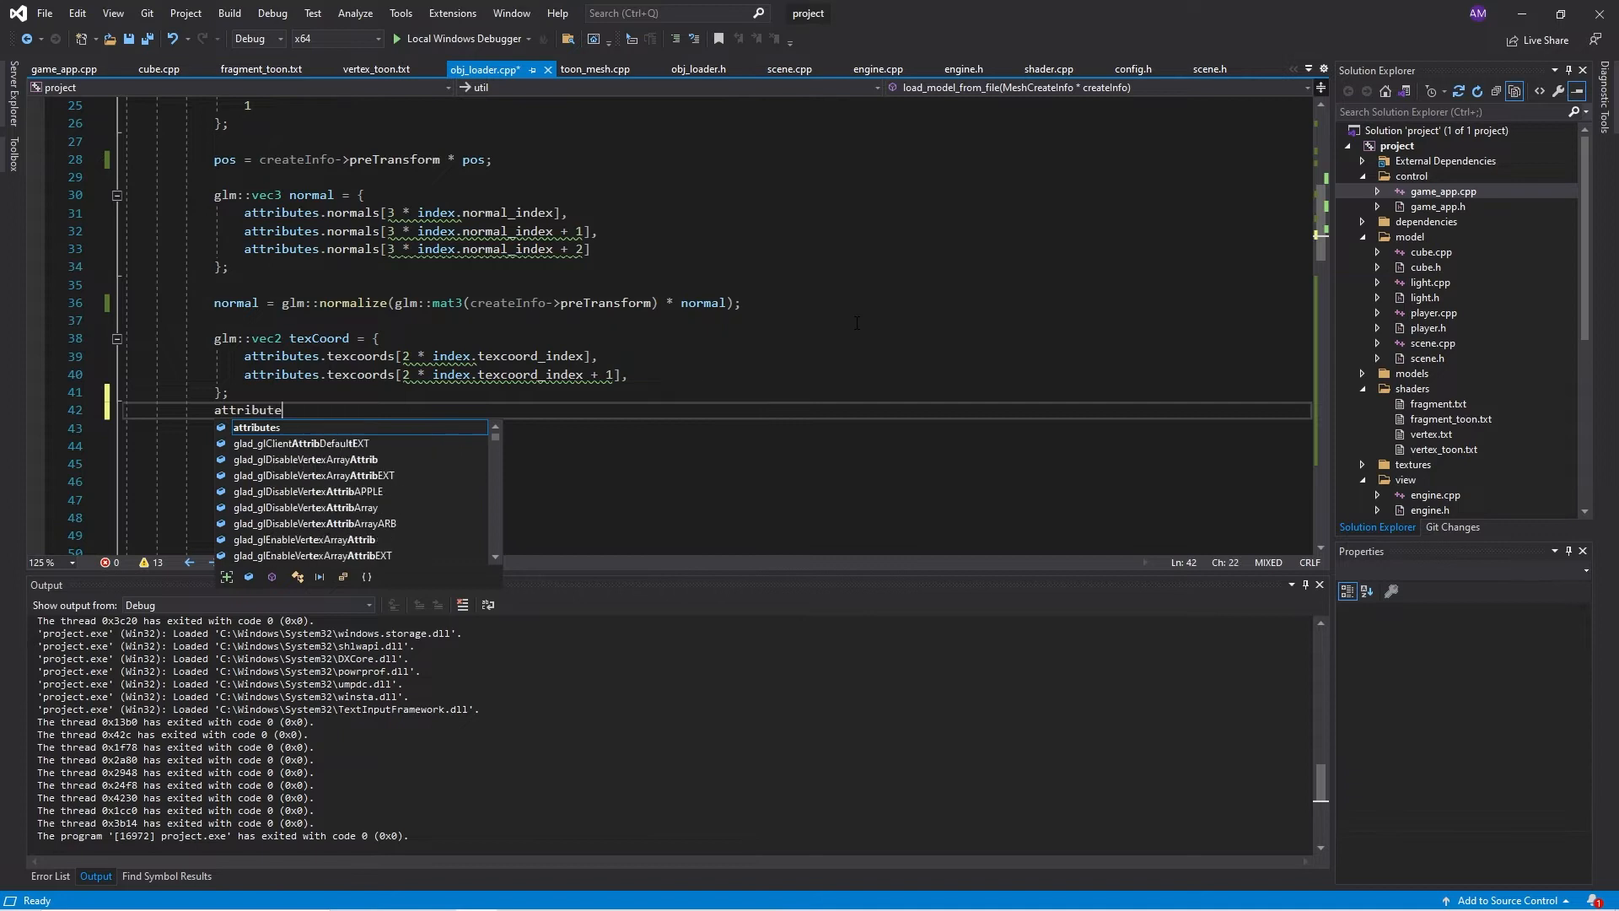
{"action": "type", "text": "s."}
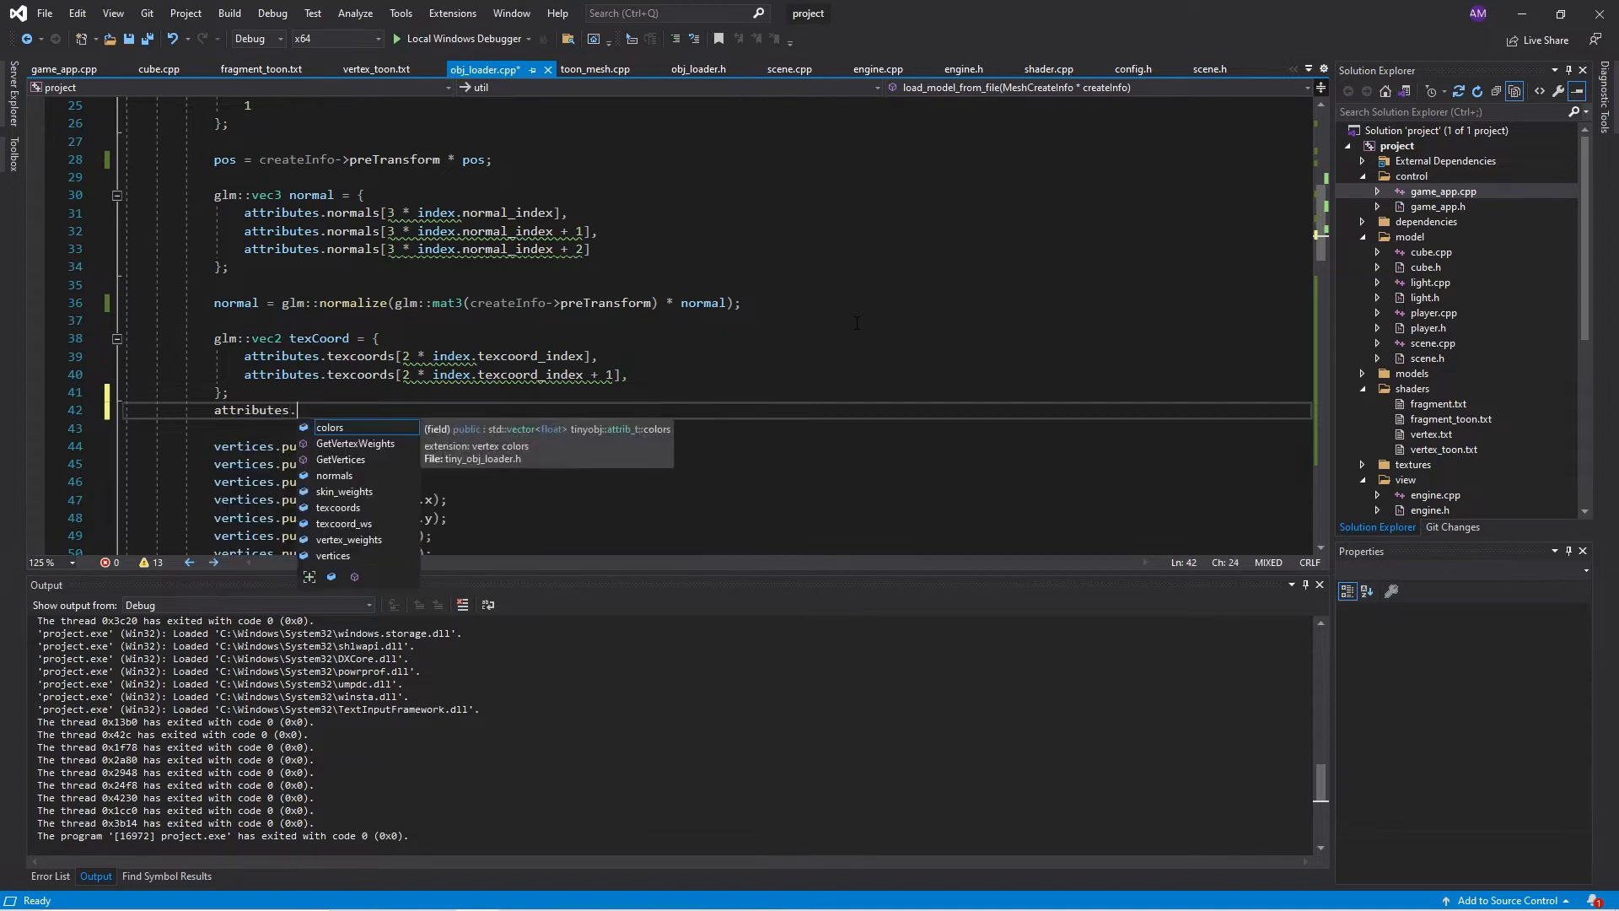
{"action": "type", "text": "color"}
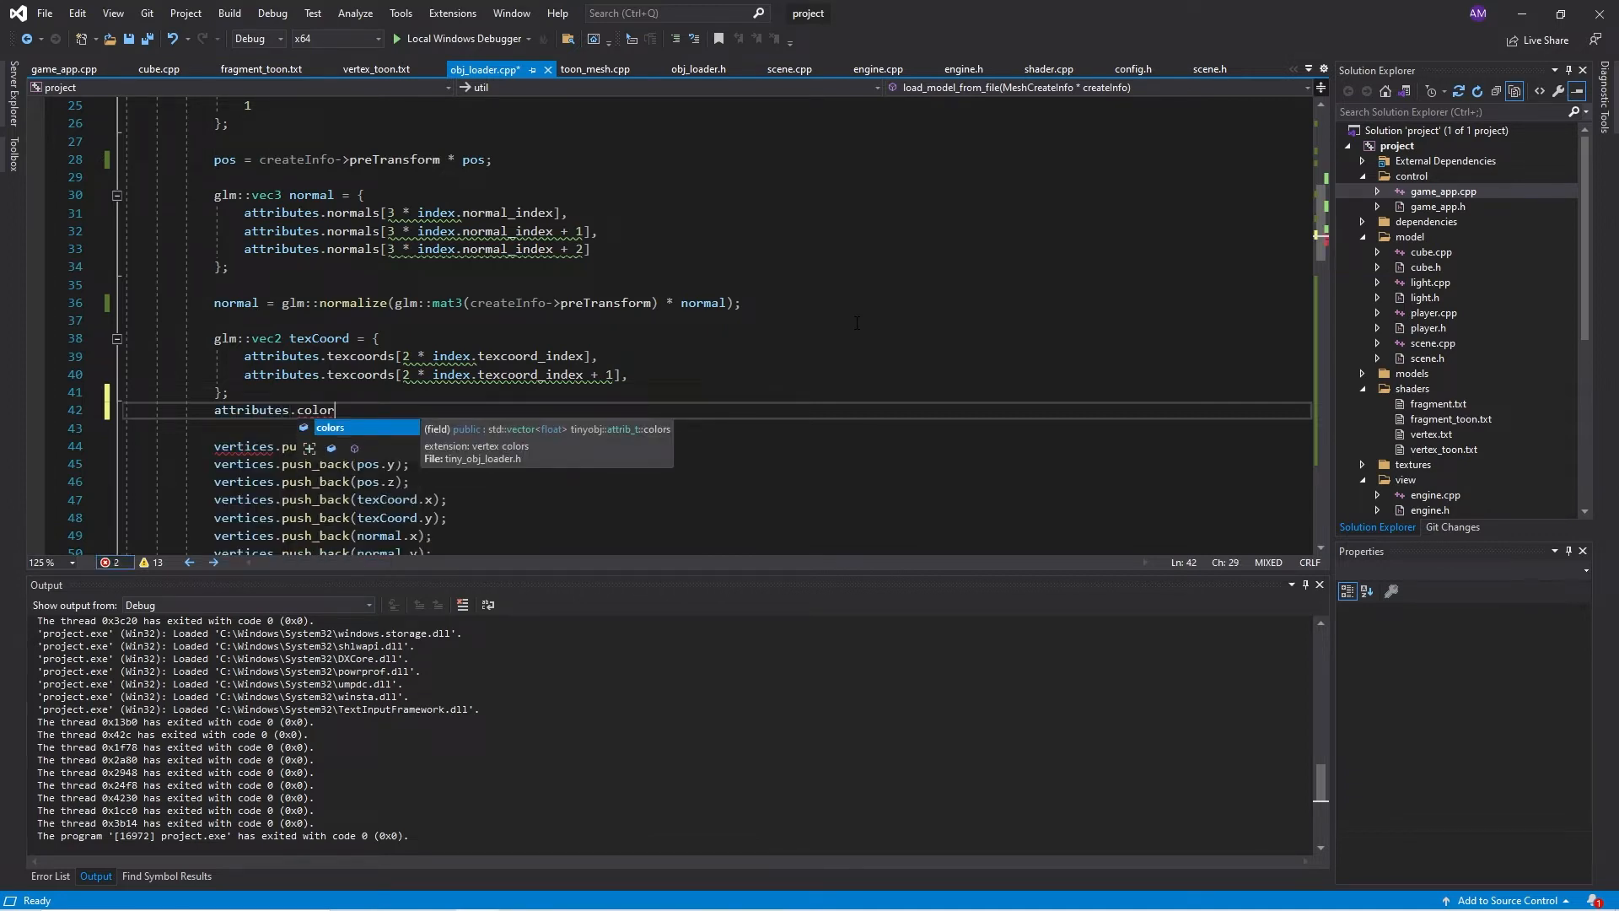
{"action": "type", "text": "s["}
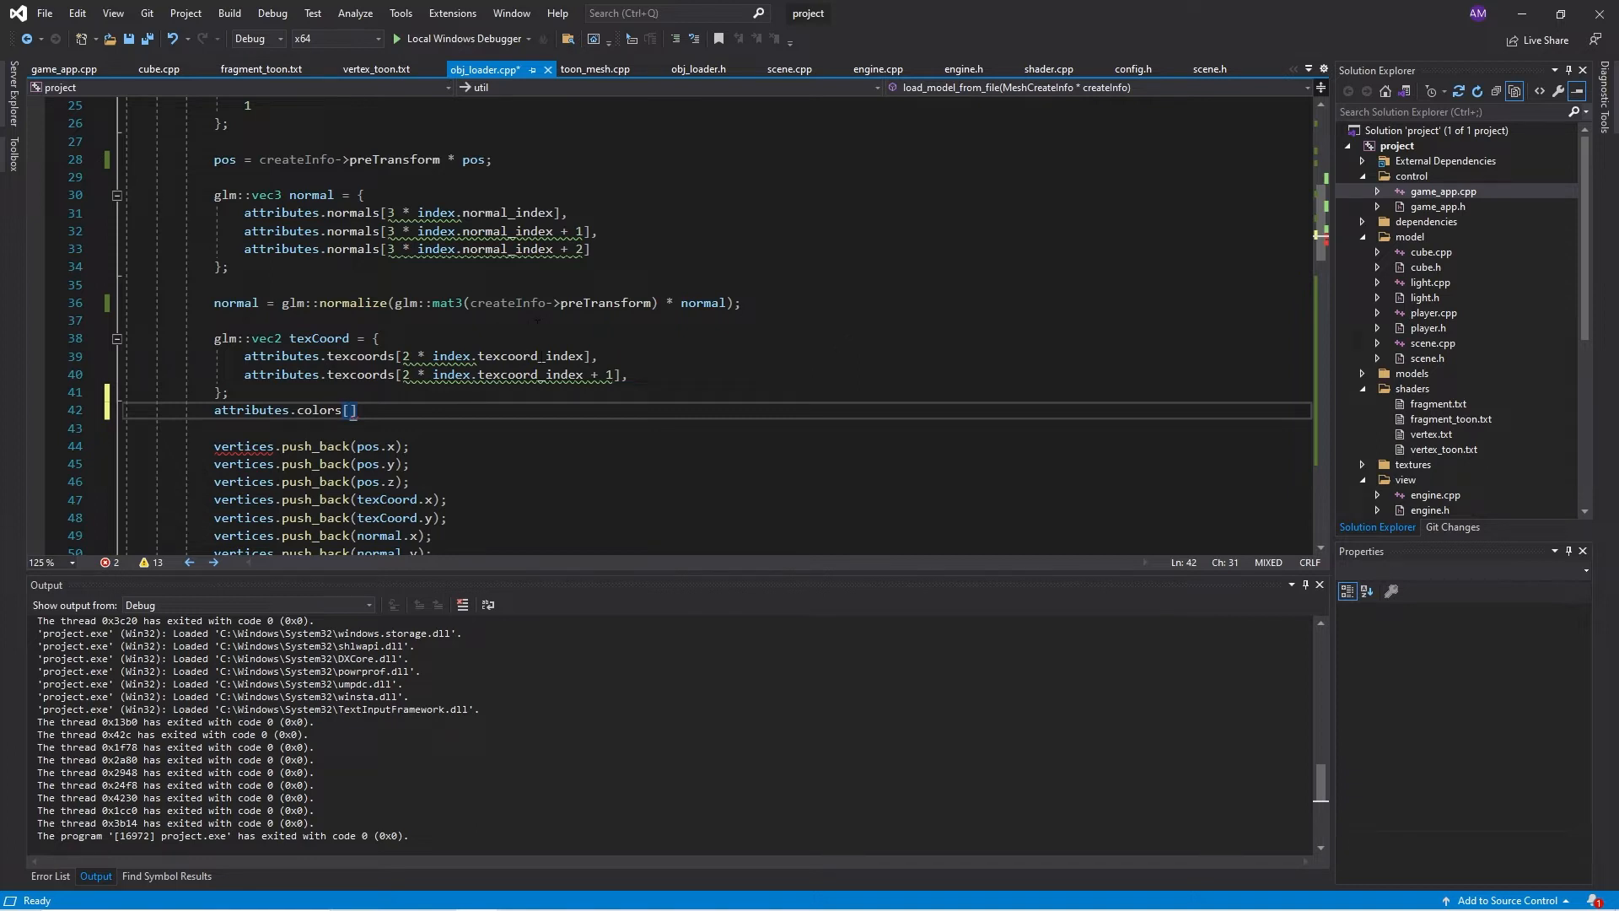
{"action": "type", "text": "i"}
{"action": "type", "text": "ndex."}
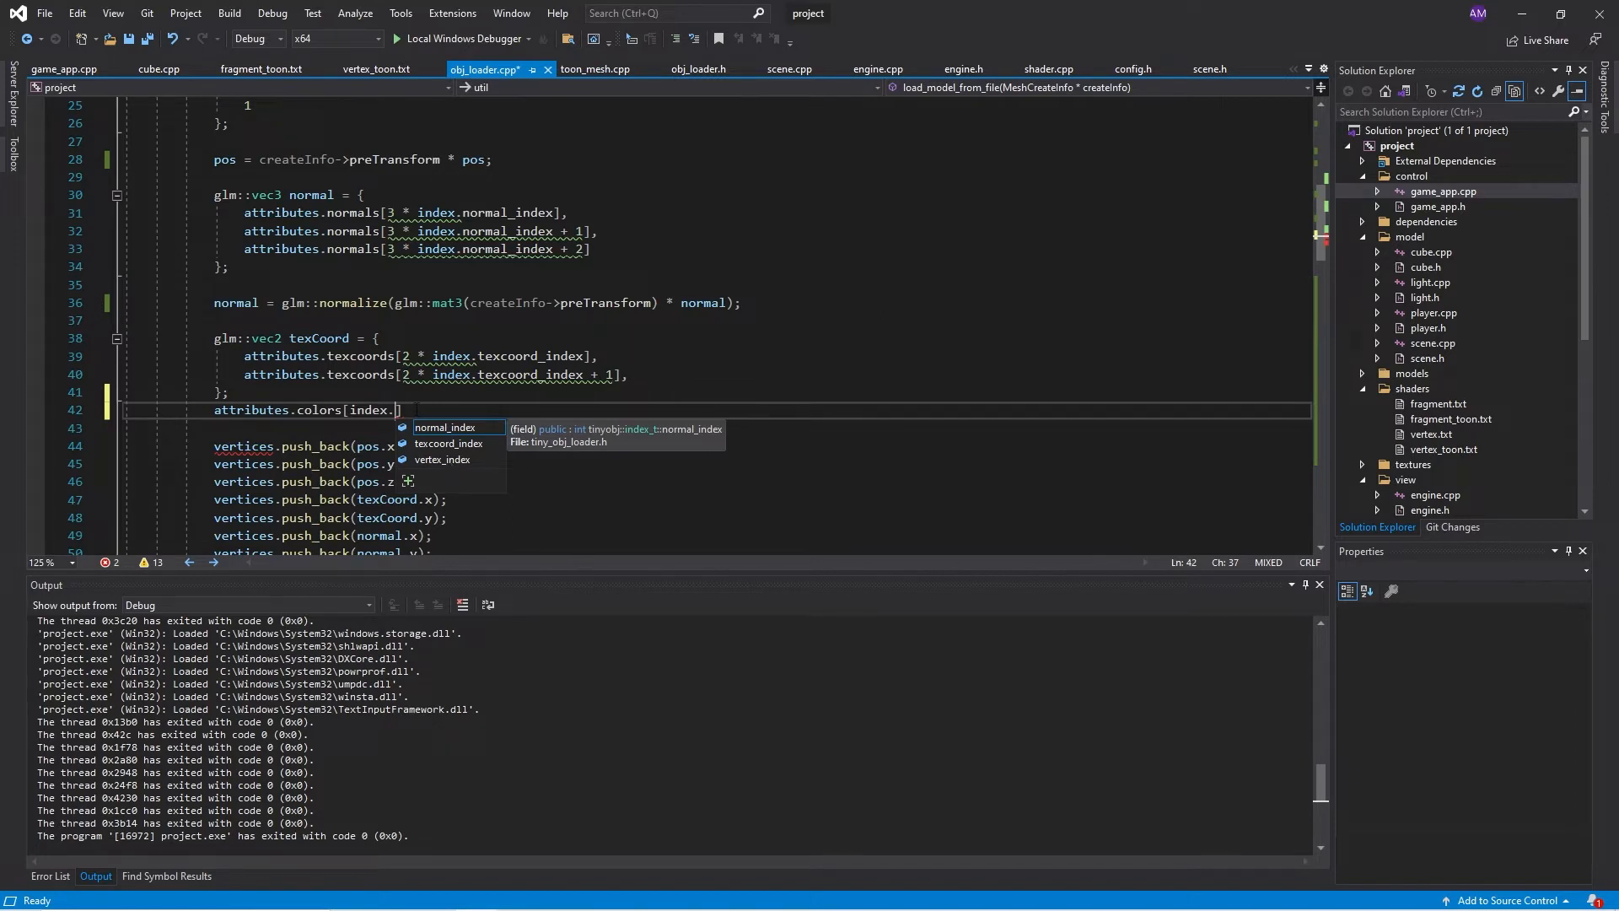
{"action": "double_click", "coordinate": [253, 409]}
{"action": "key", "text": "Delete"}
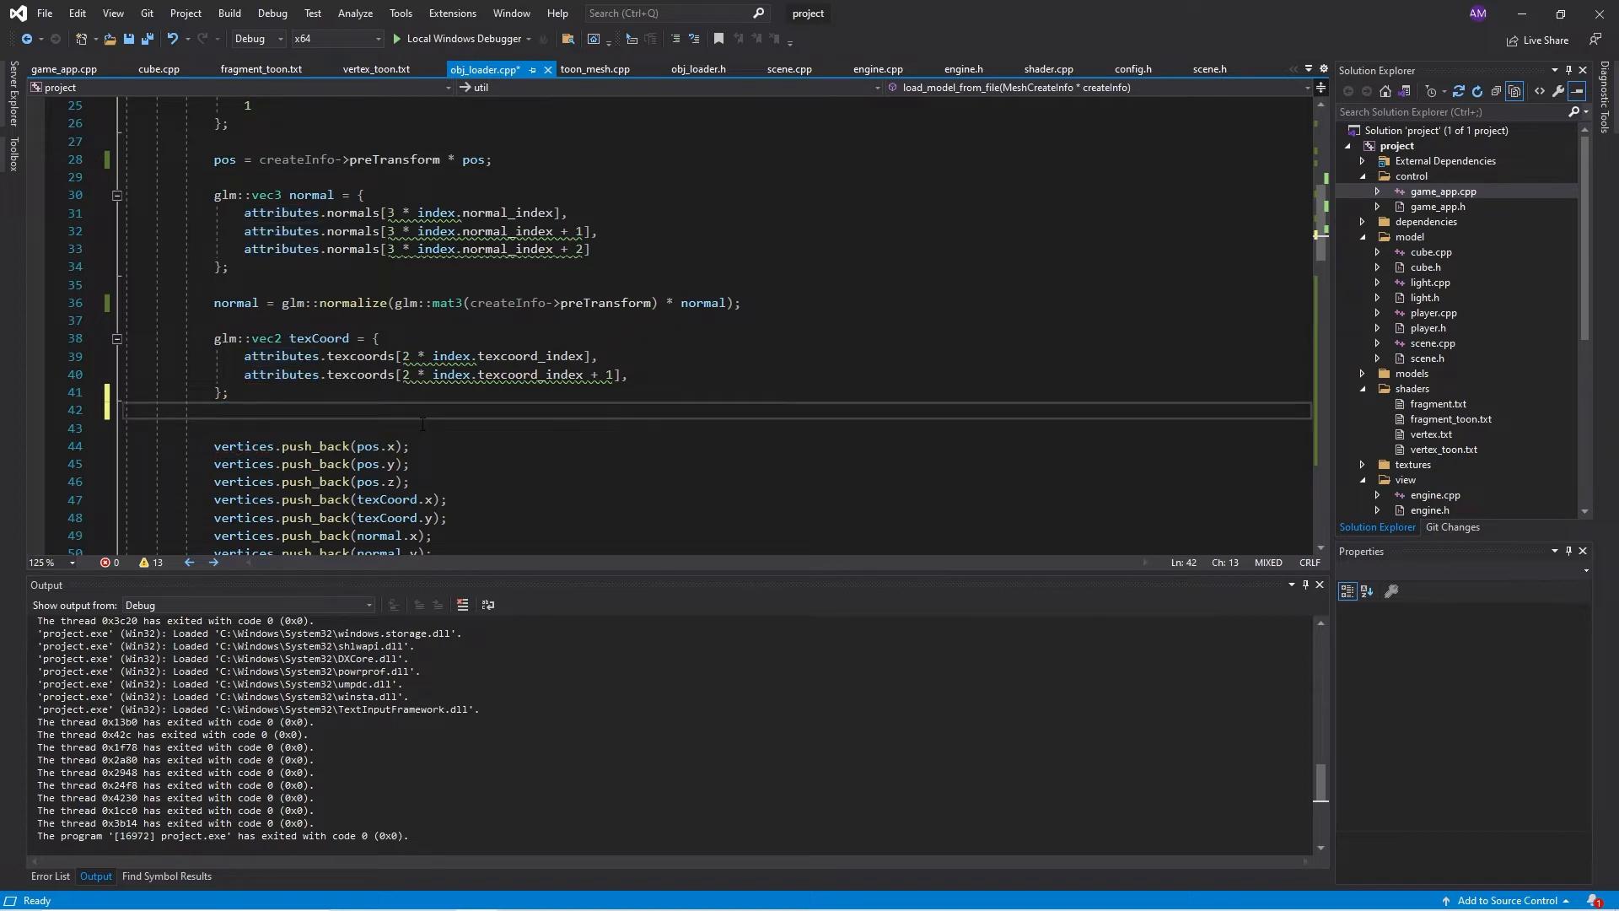
{"action": "type", "text": "shape"}
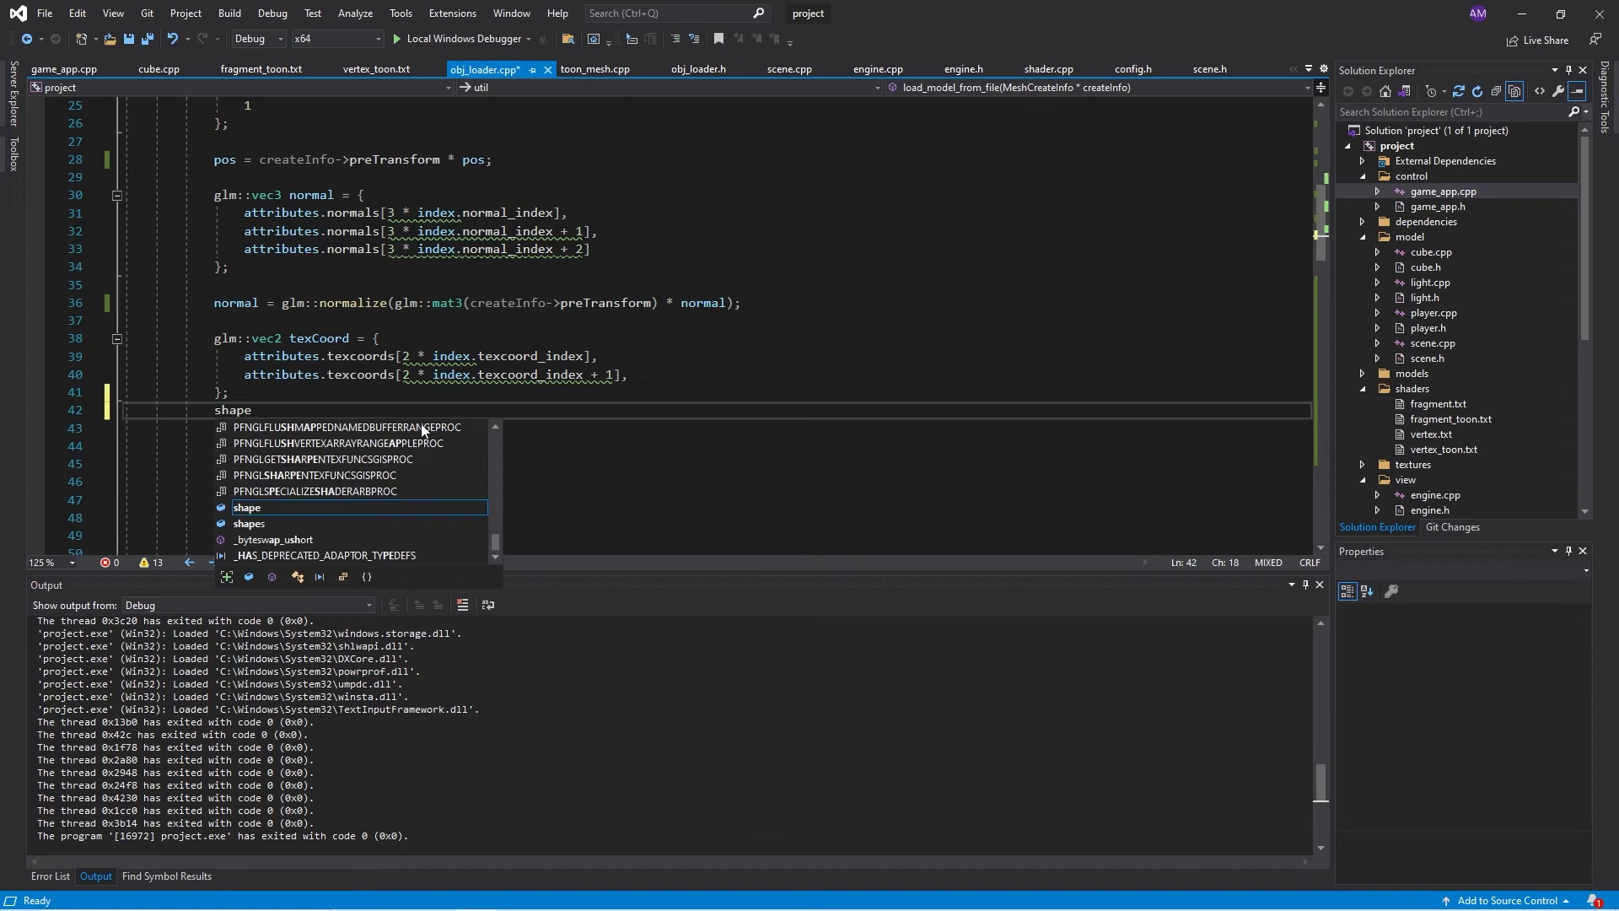
{"action": "type", "text": ".me"}
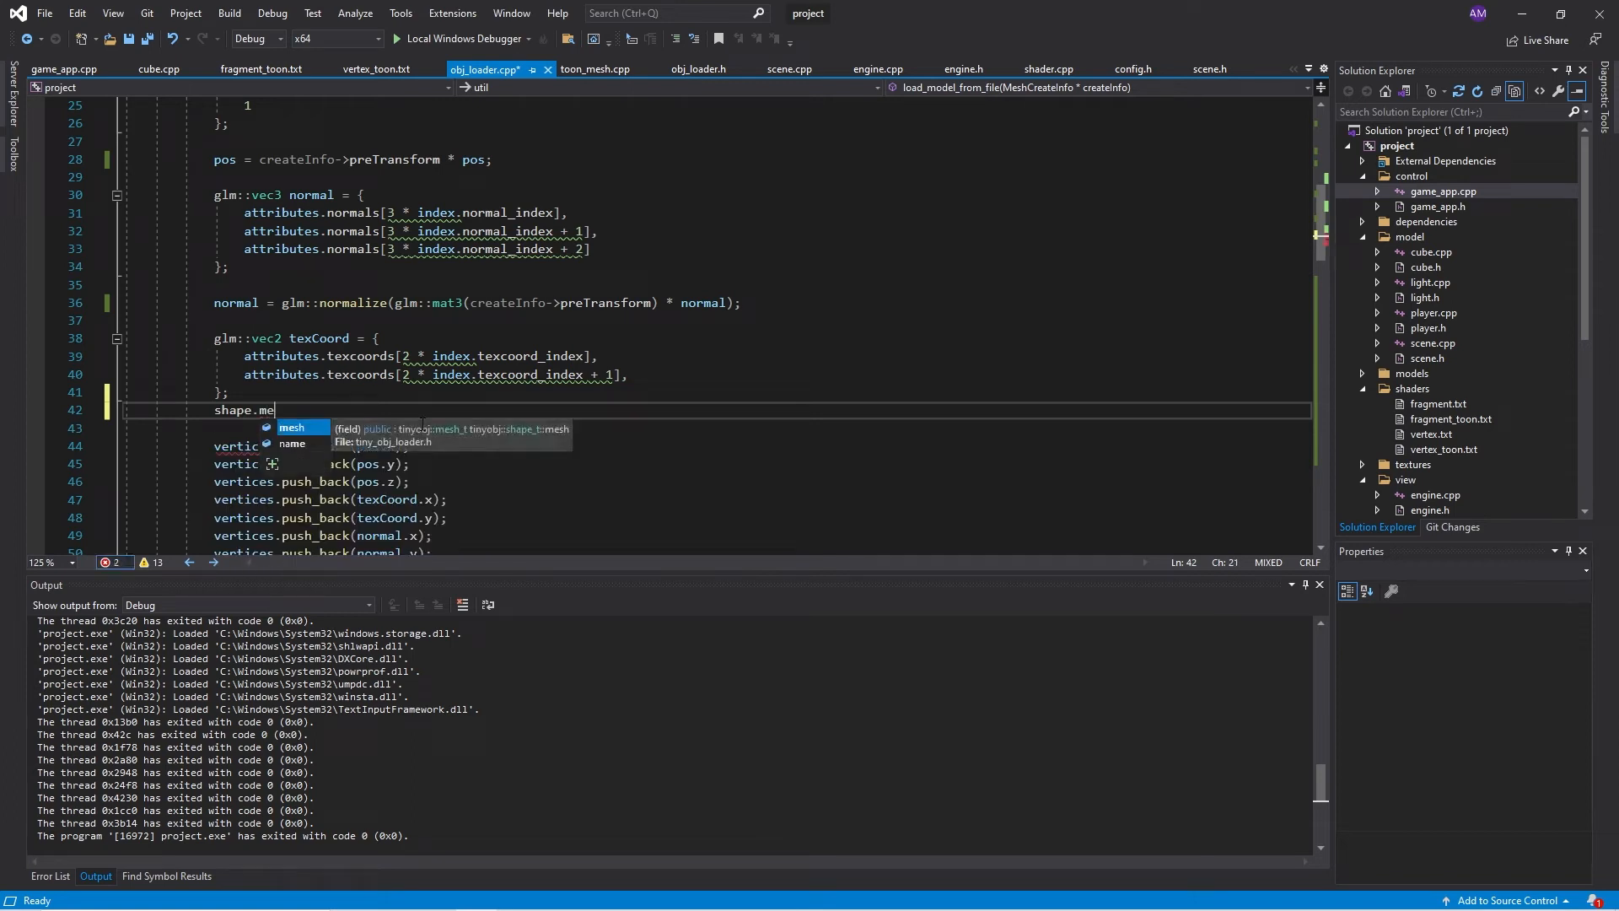
{"action": "type", "text": "sh."}
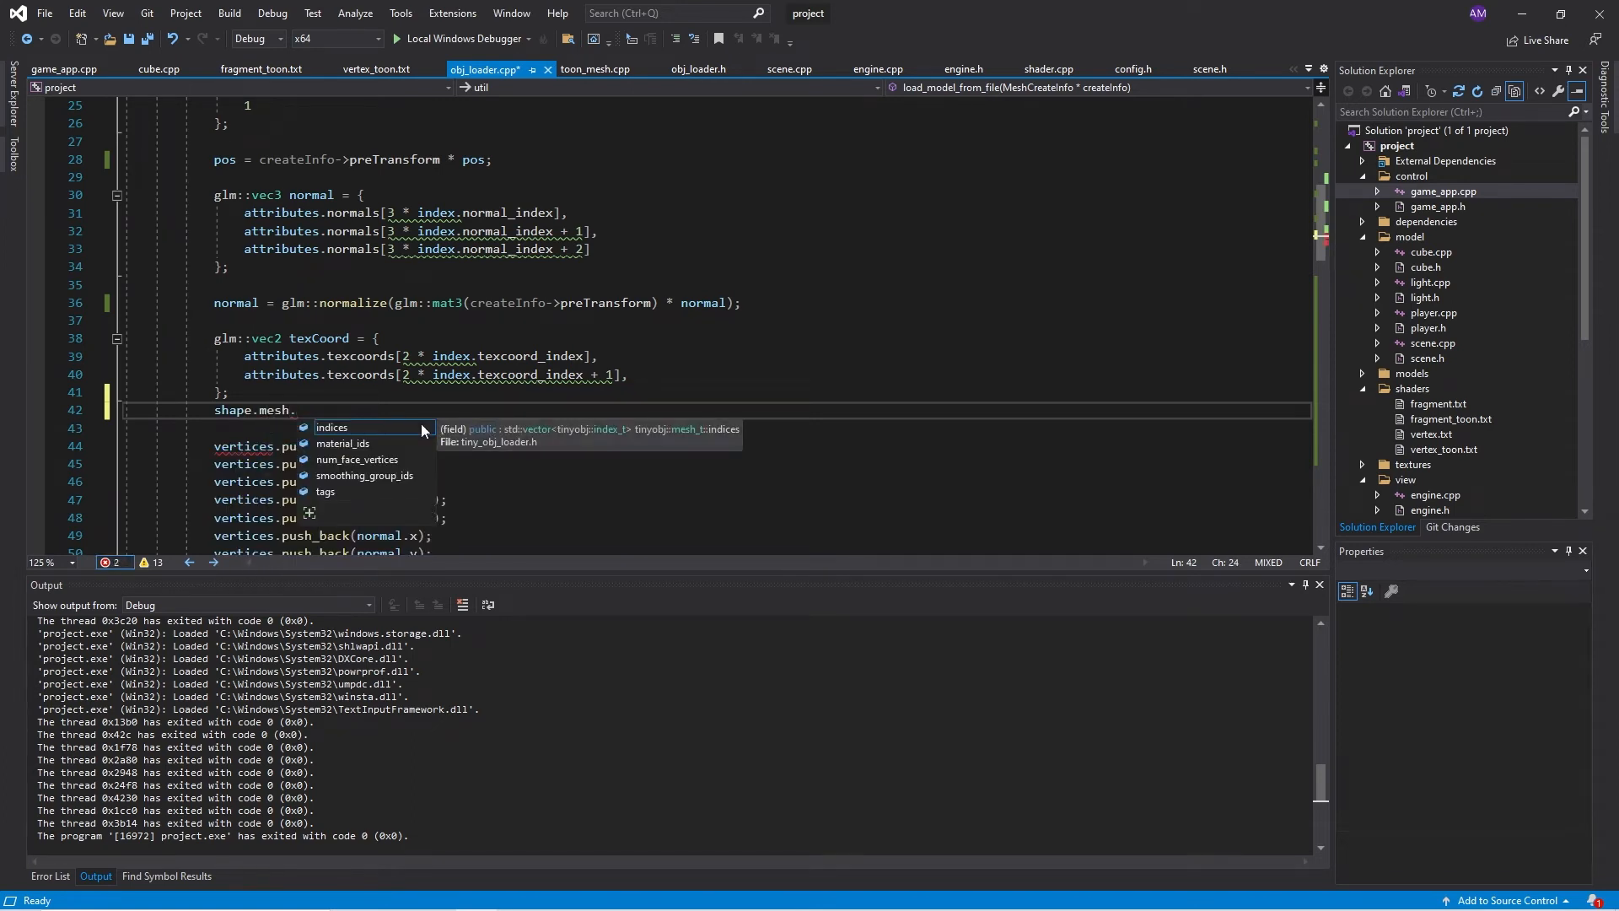
{"action": "double_click", "coordinate": [347, 444]}
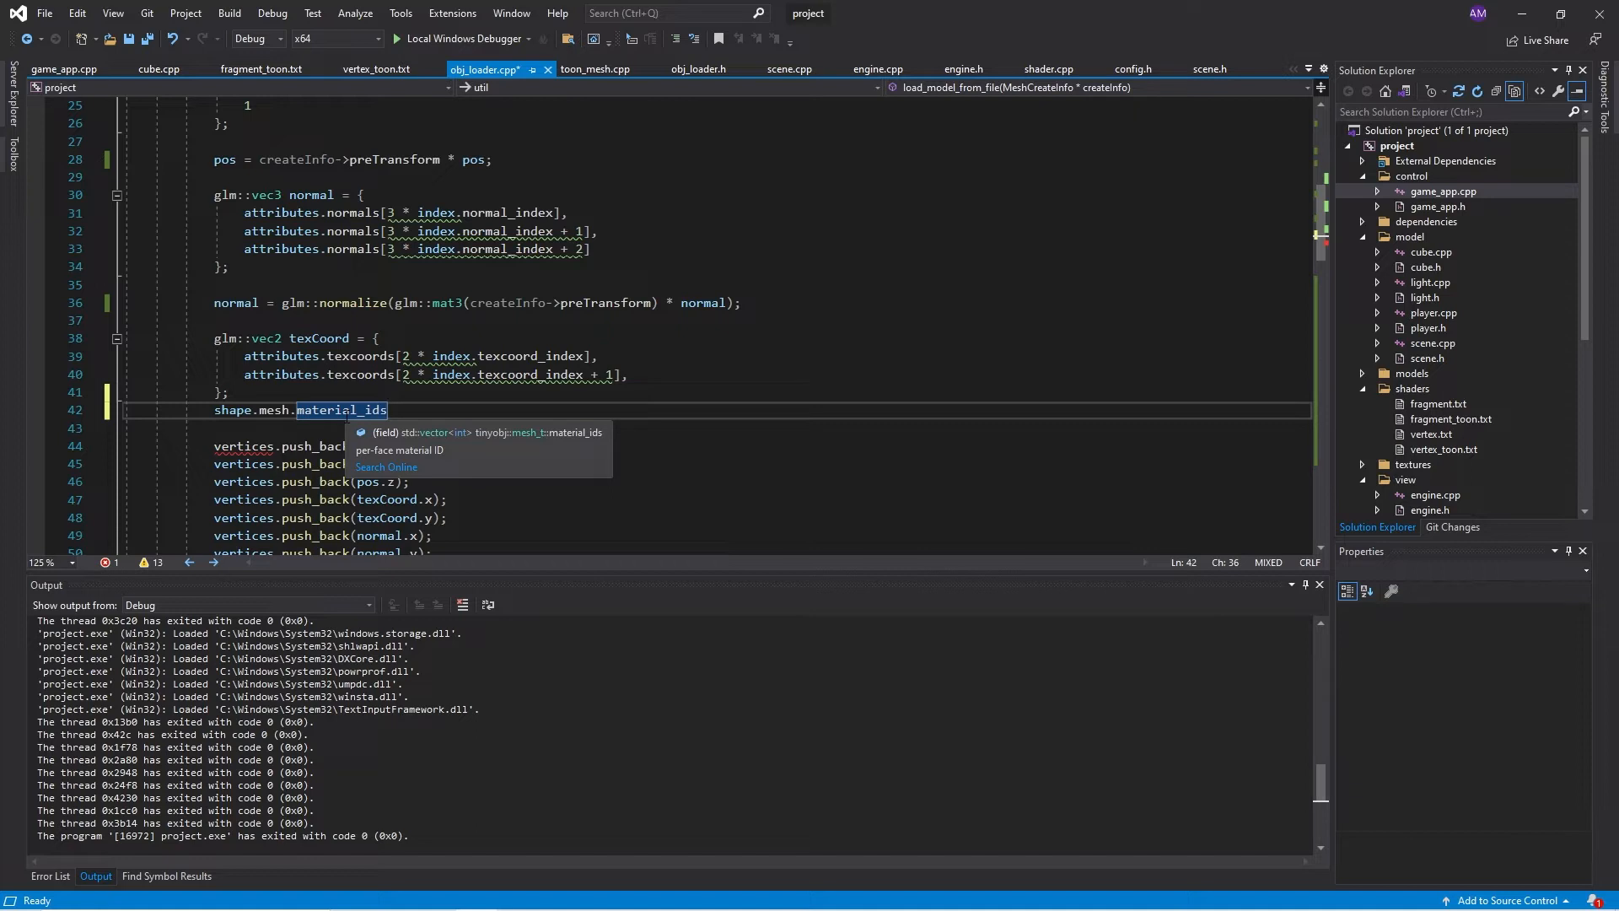
{"action": "left_click", "coordinate": [257, 396]}
{"action": "key", "text": "Return"}
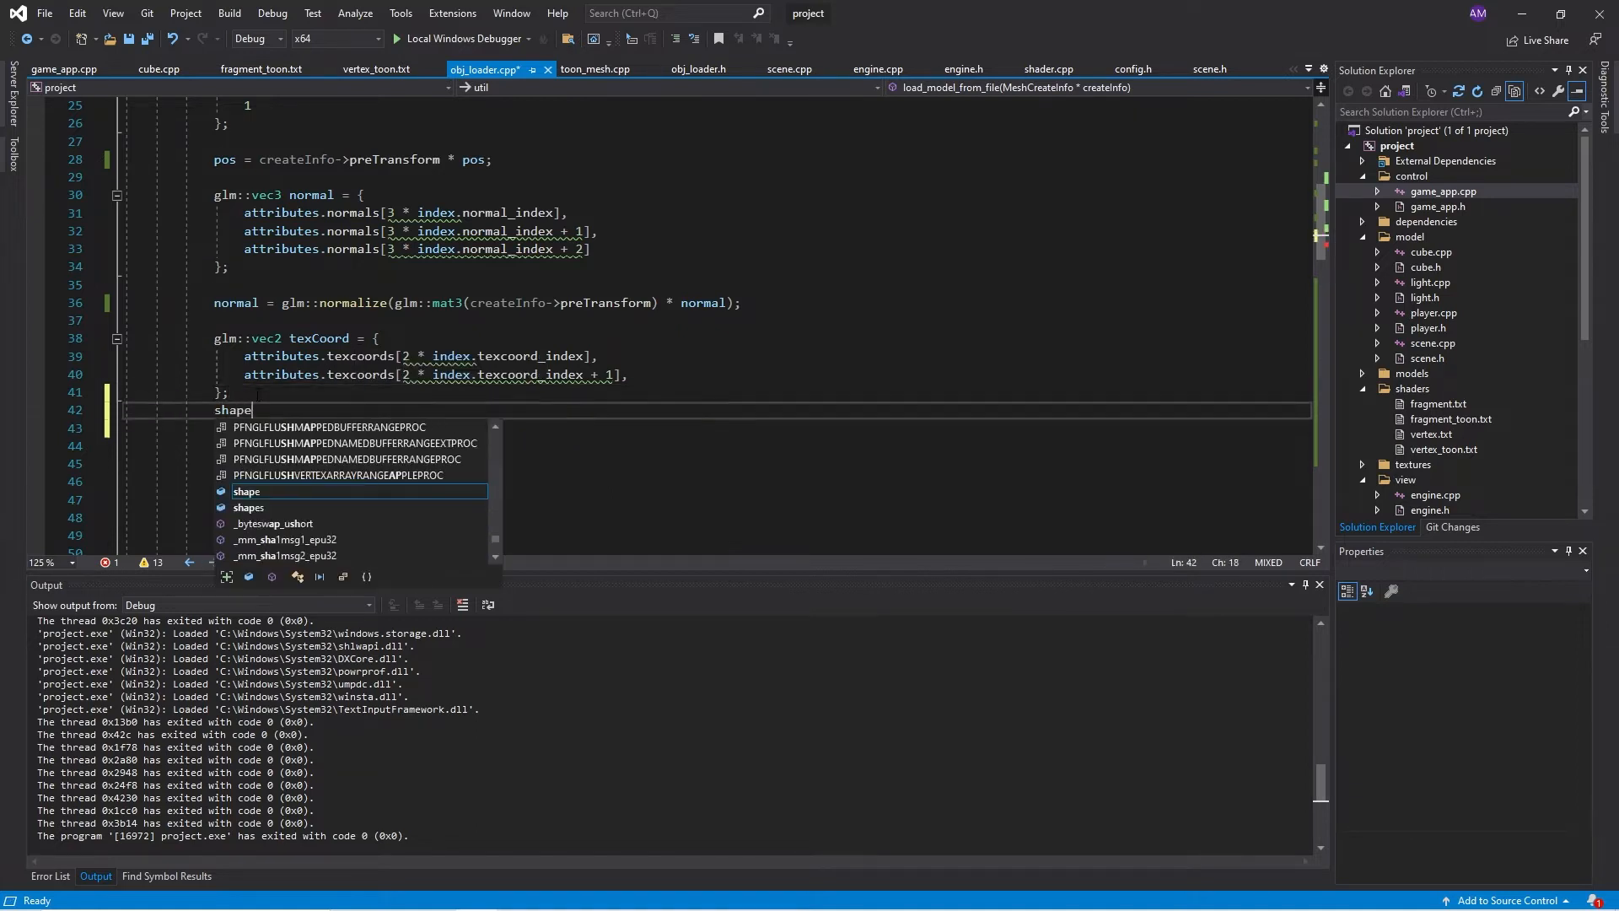
{"action": "type", "text": "shape.mes"}
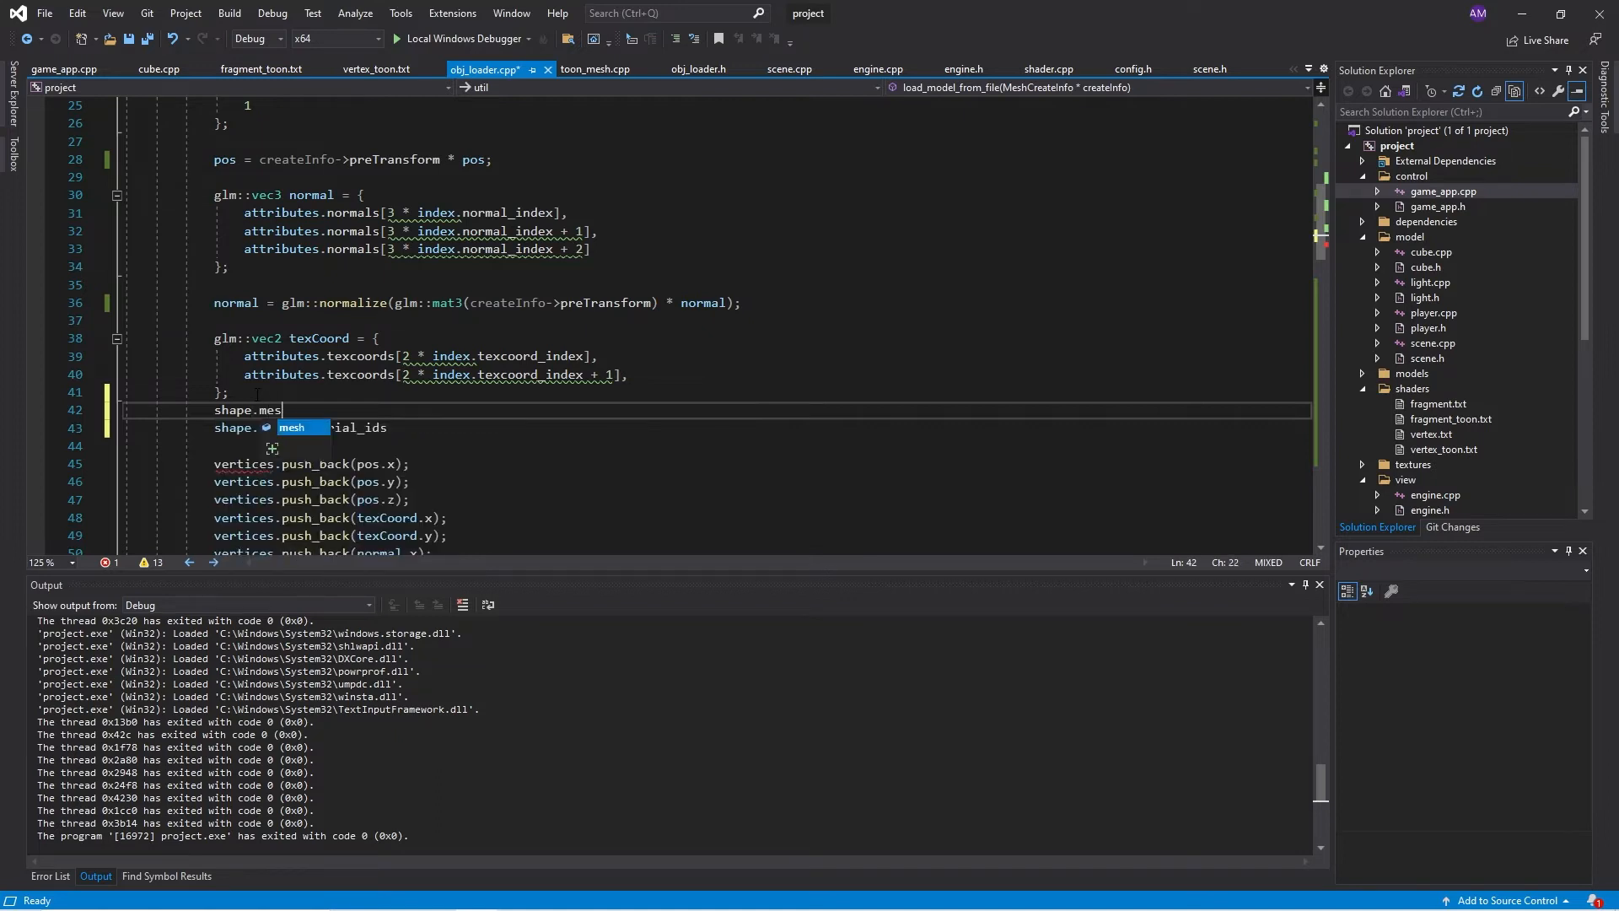
{"action": "type", "text": "h."}
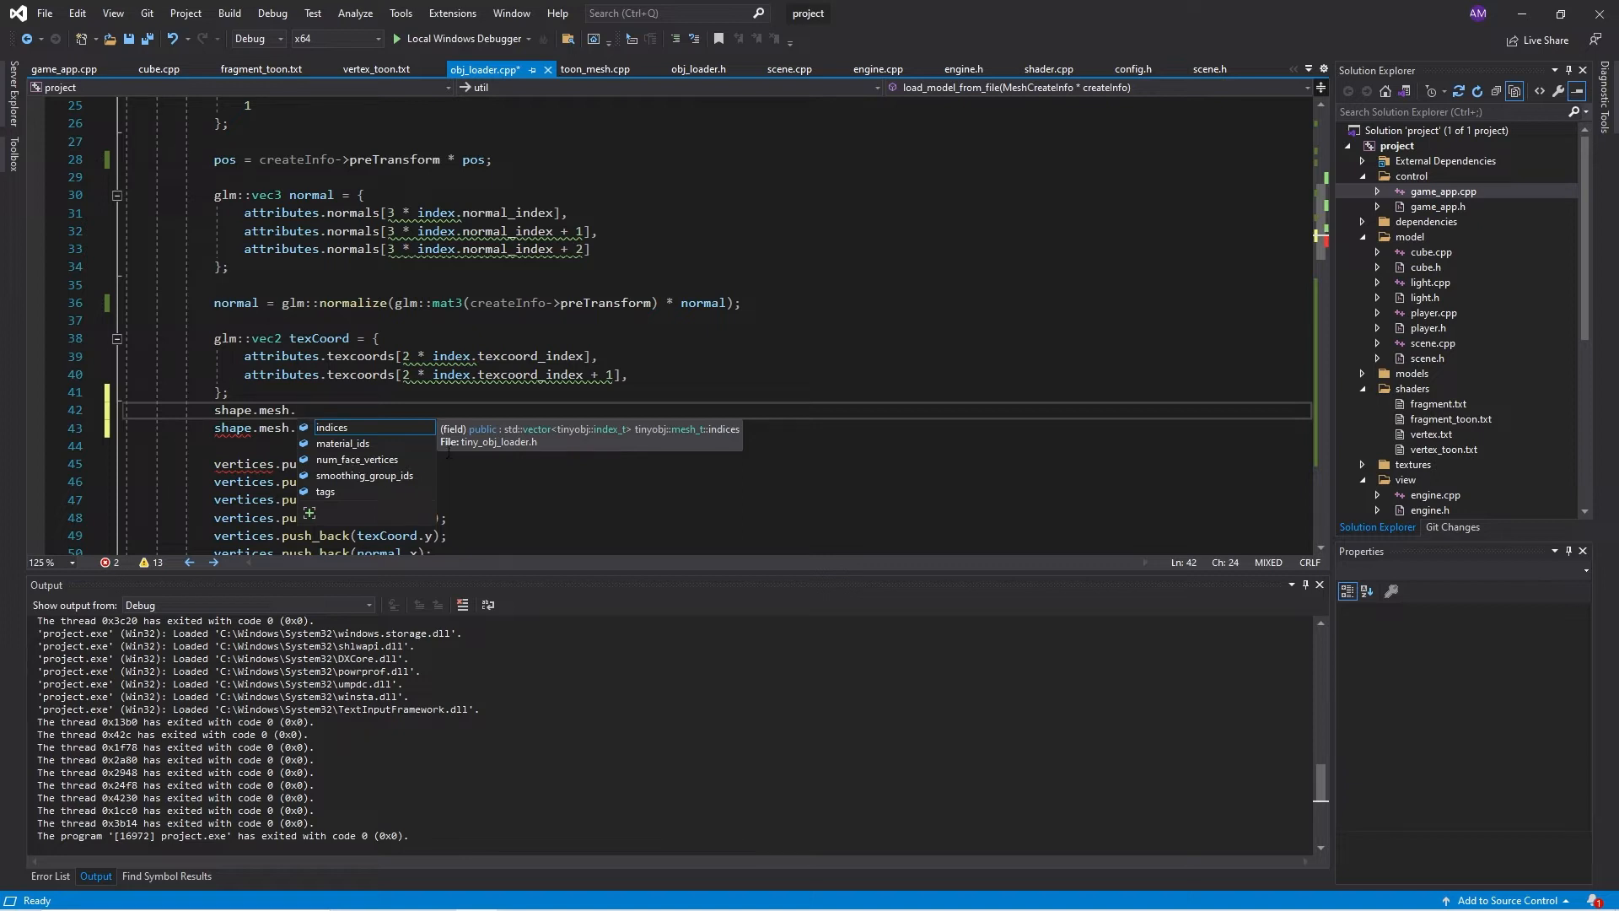
Delete the stray incomplete 'shape.mesh.' fragment on line 42 and its leftover empty line
{"action": "key", "text": "Escape"}
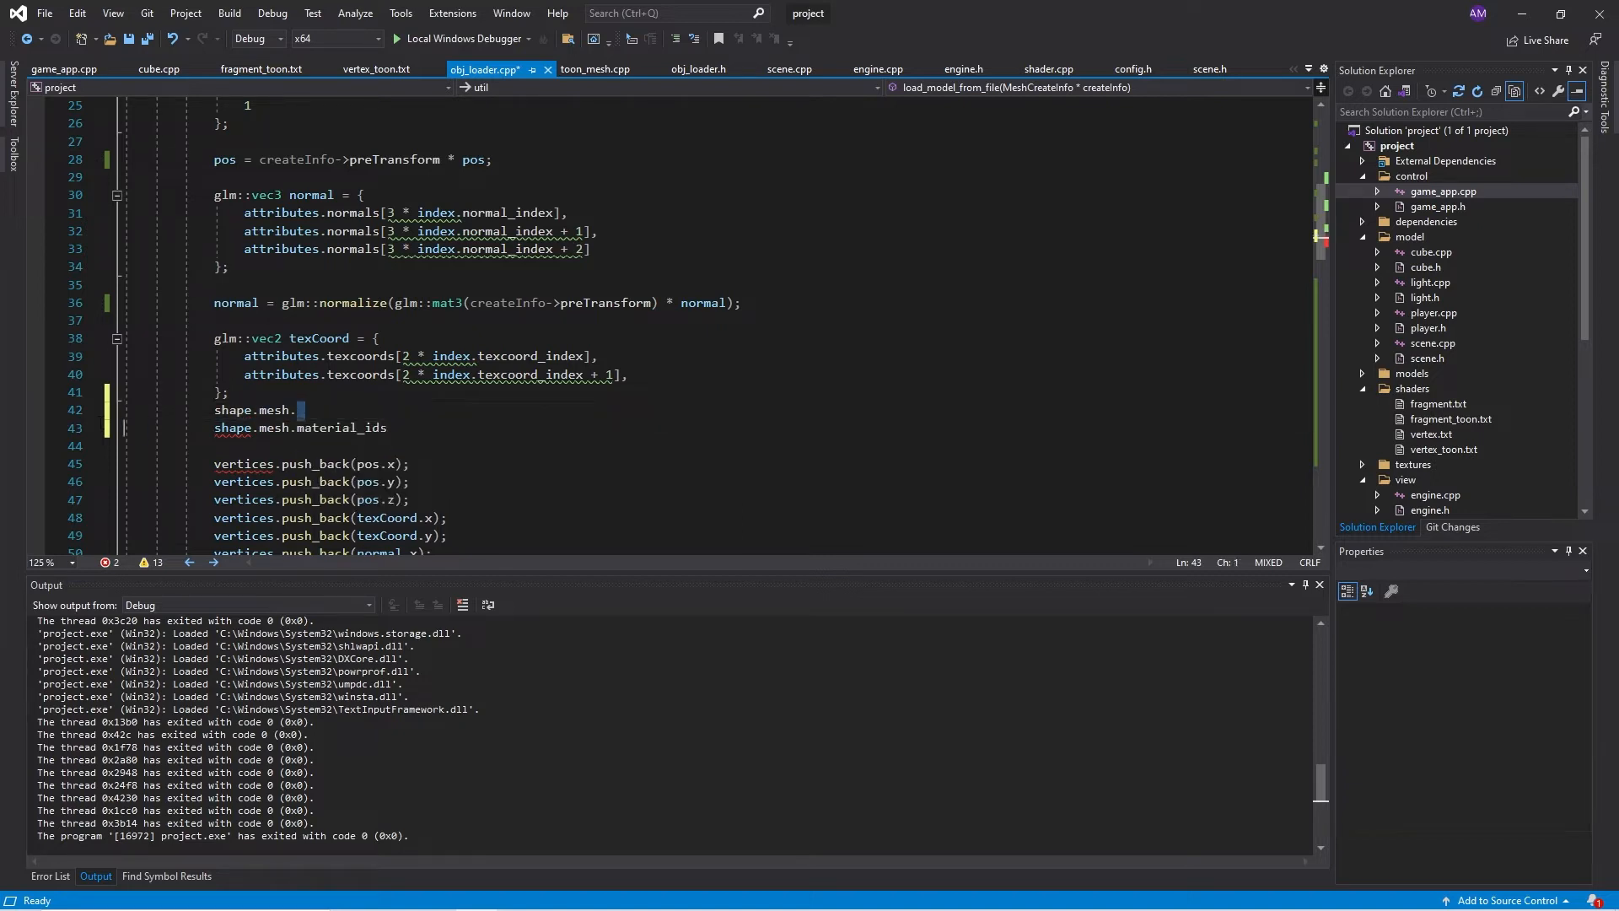
{"action": "left_click_drag", "start_coordinate": [296, 411], "coordinate": [123, 410]}
{"action": "key", "text": "BackSpace"}
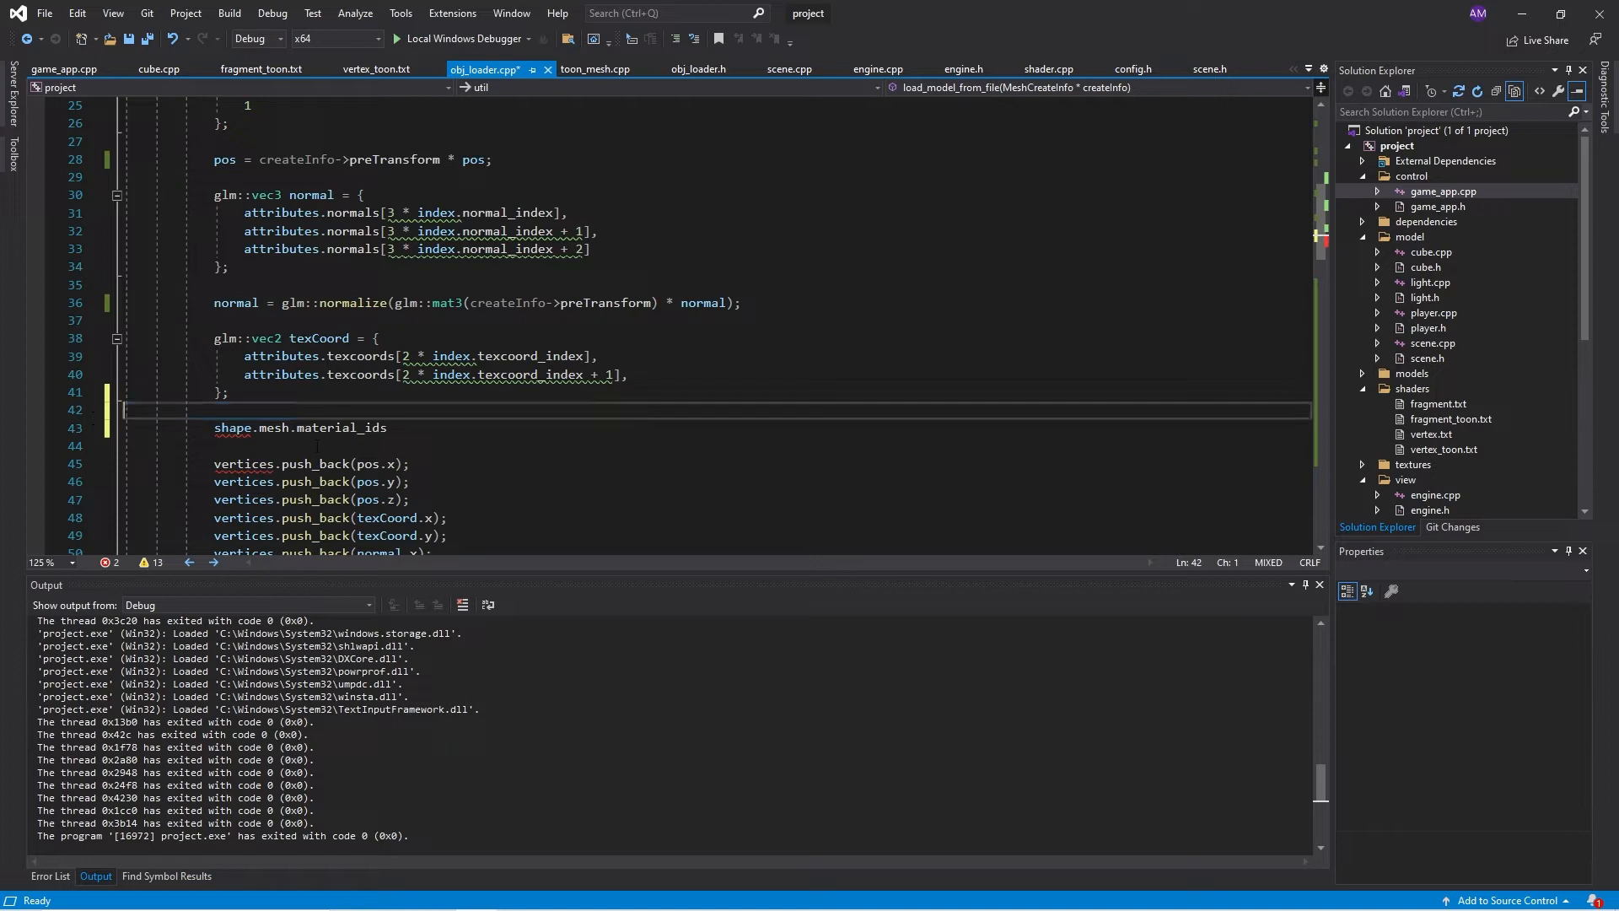
{"action": "key", "text": "BackSpace"}
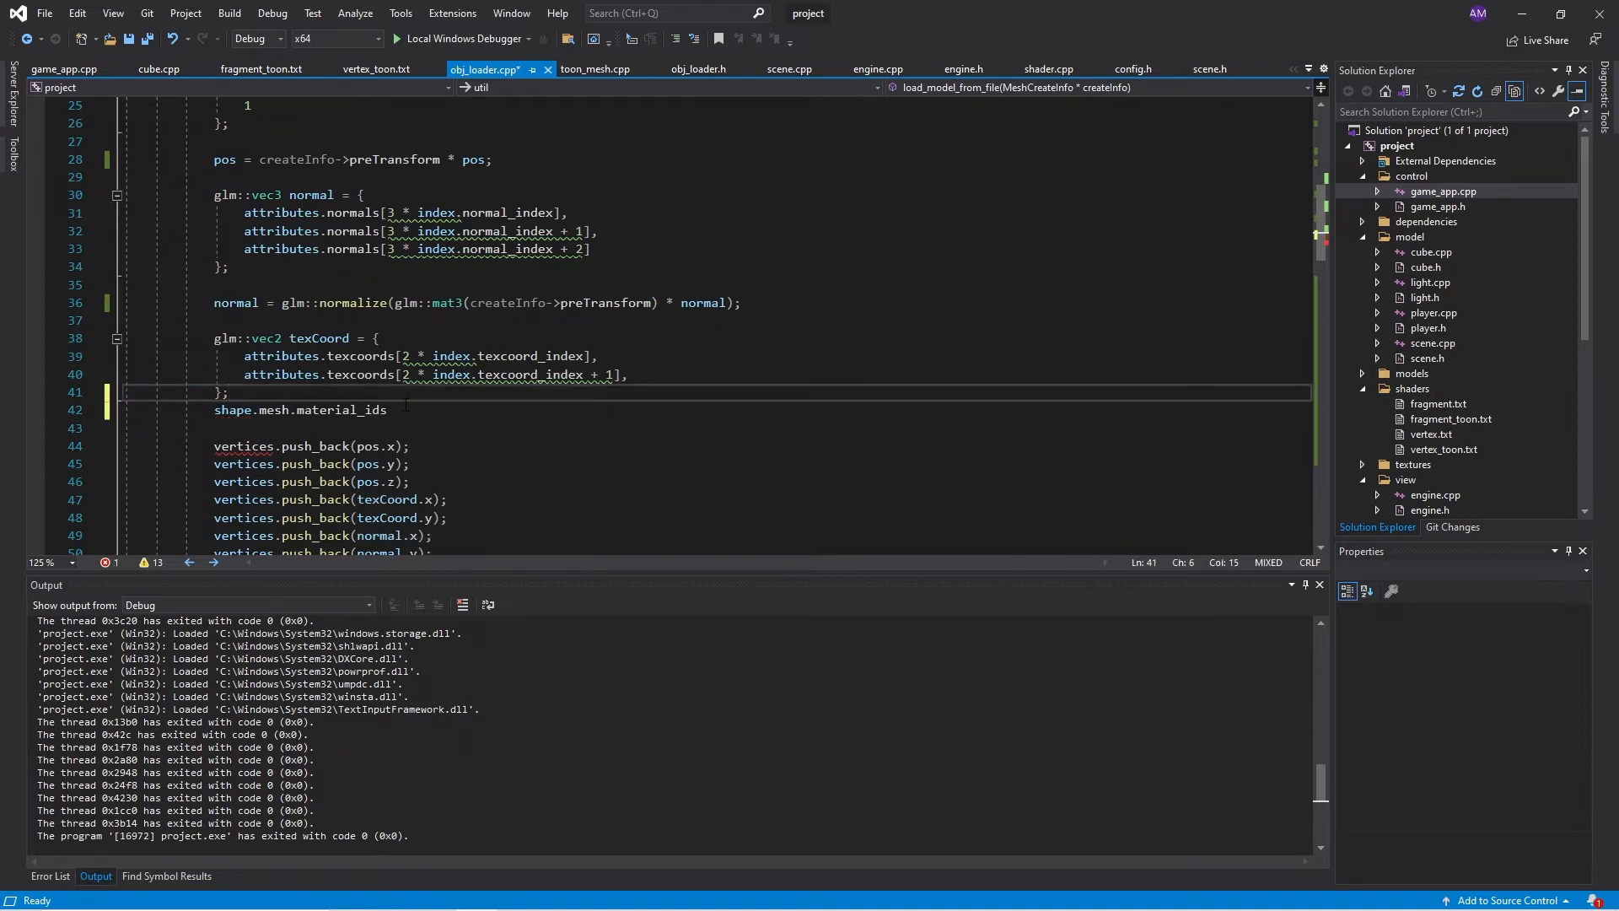
{"action": "mouse_move", "coordinate": [343, 410]}
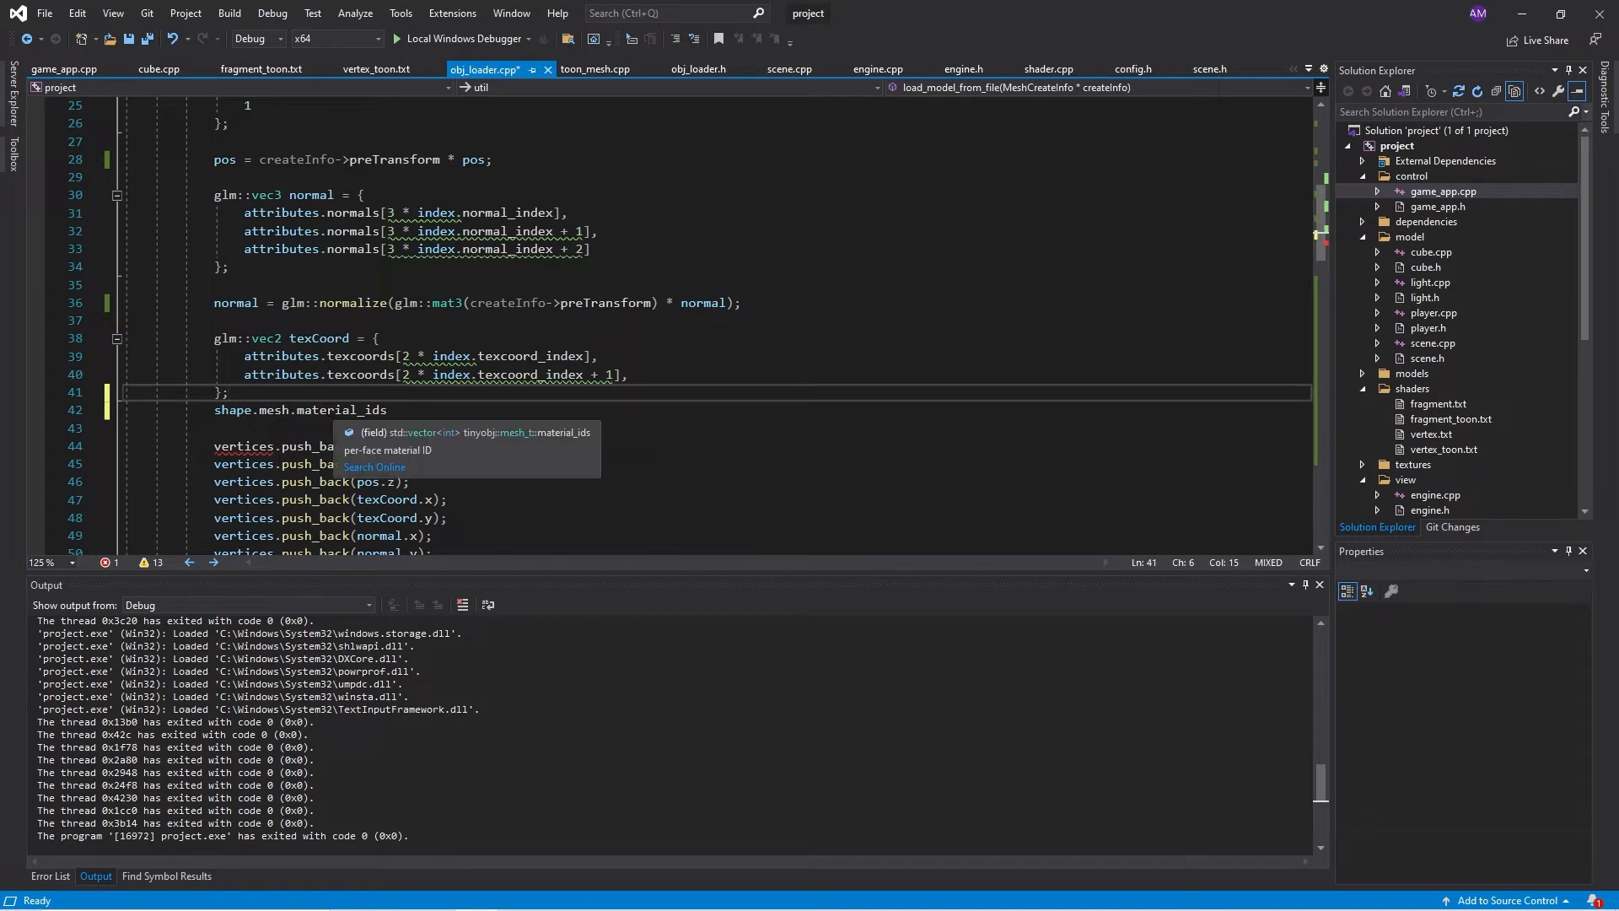
Go to the material_ids definition in tiny_obj_loader.h and search the header for 'material_t'
{"action": "left_click", "coordinate": [327, 410], "text": "ctrl"}
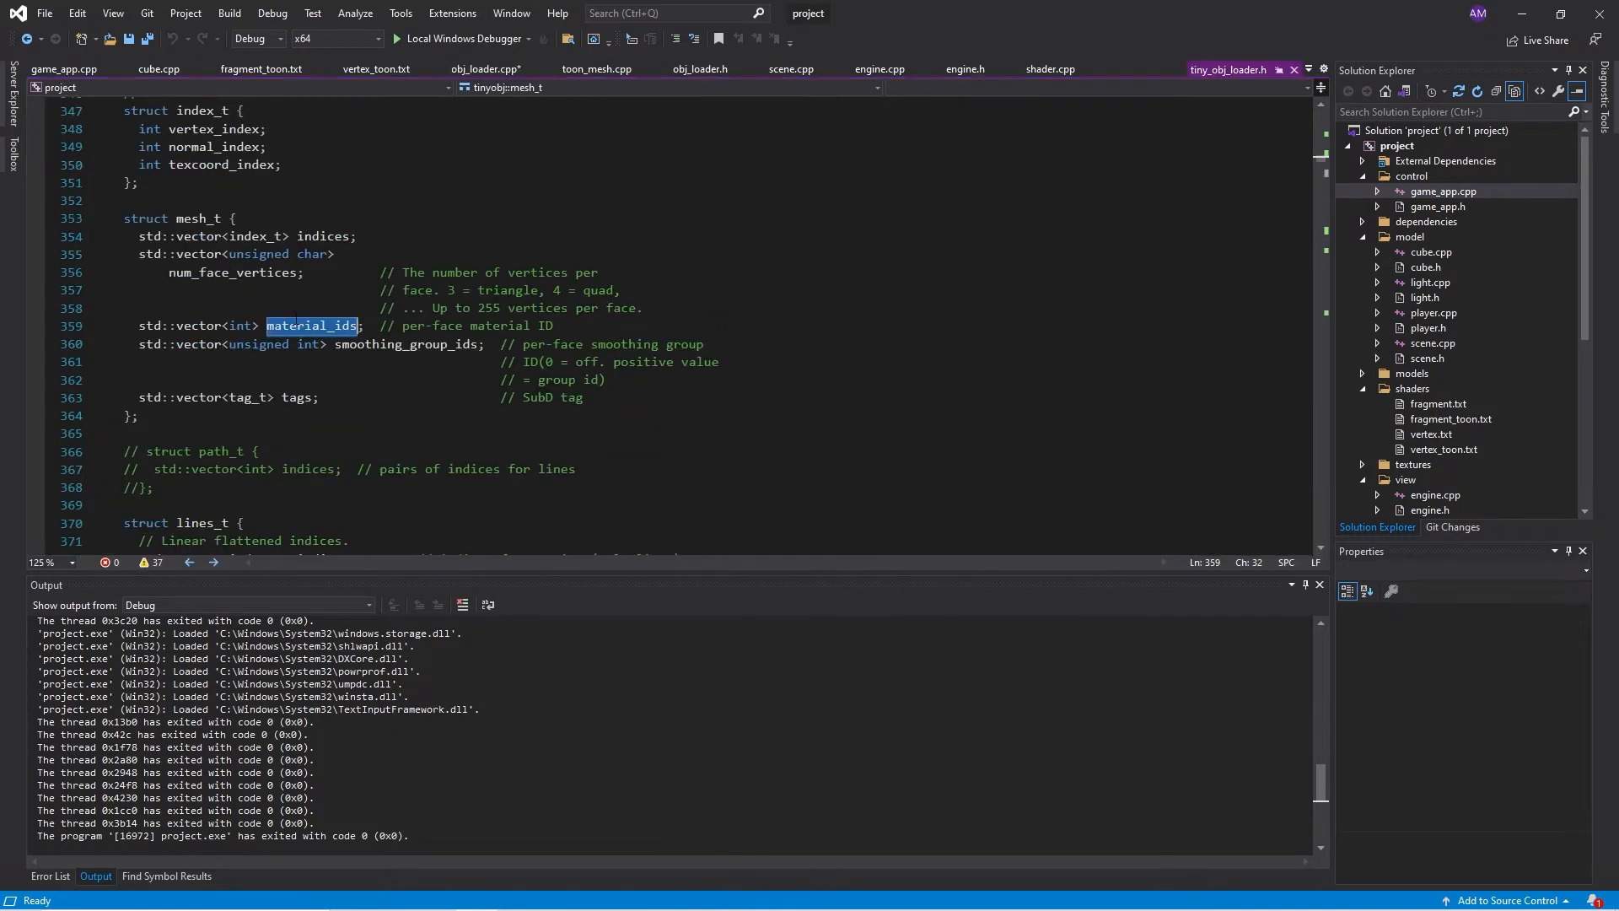
{"action": "scroll", "coordinate": [465, 373], "scroll_direction": "up", "scroll_amount": 4}
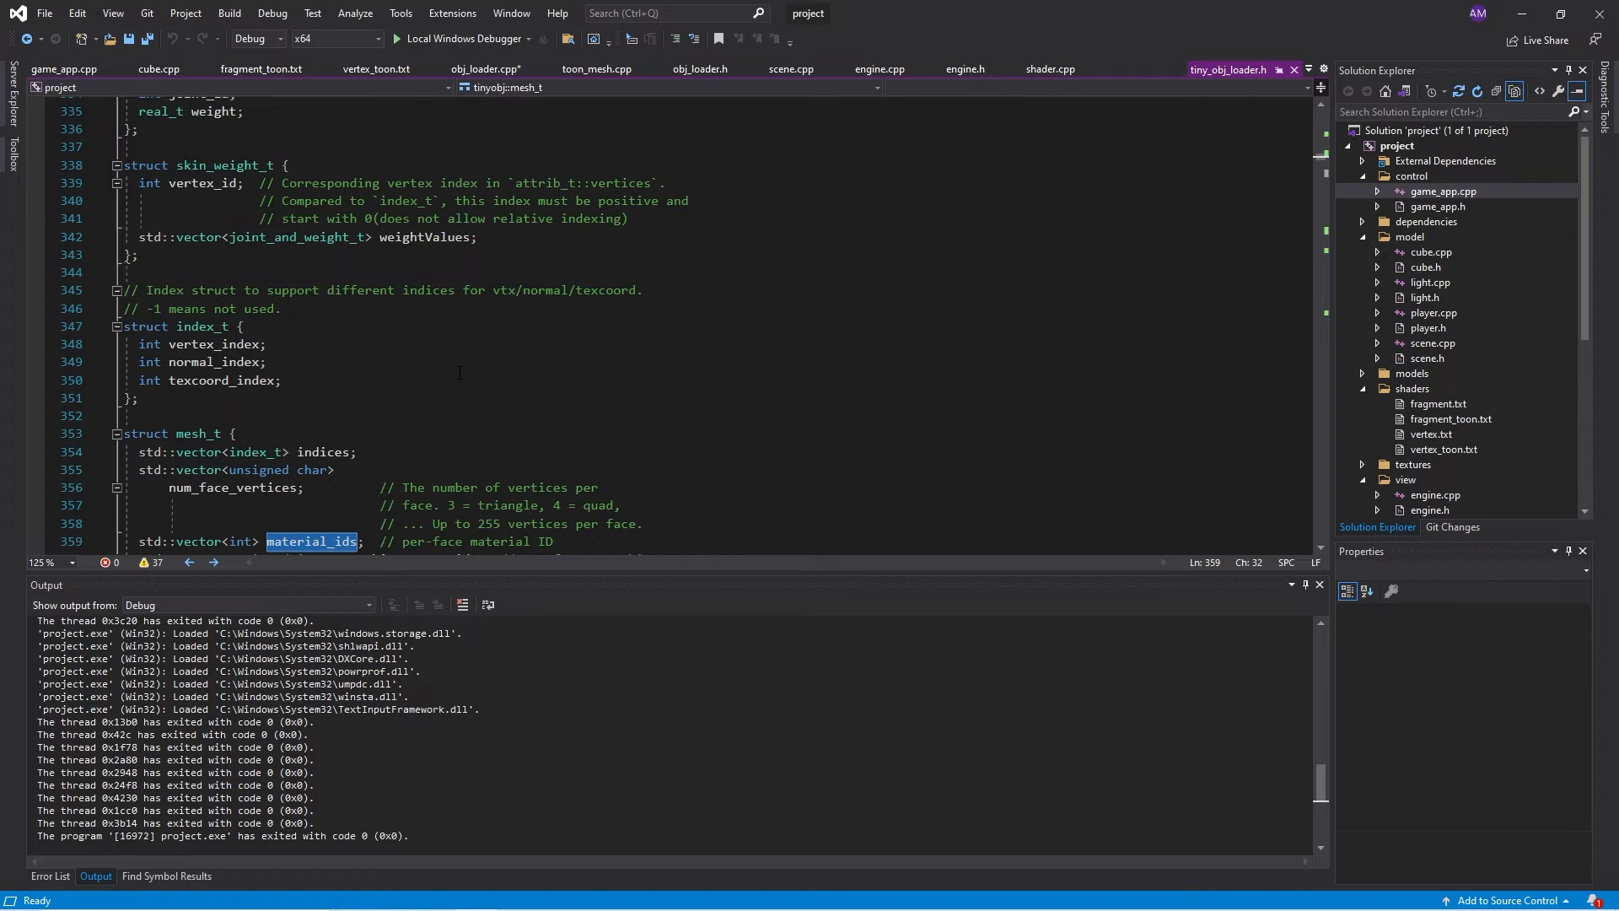
{"action": "scroll", "coordinate": [460, 374], "scroll_direction": "up", "scroll_amount": 6}
{"action": "key", "text": "ctrl+f"}
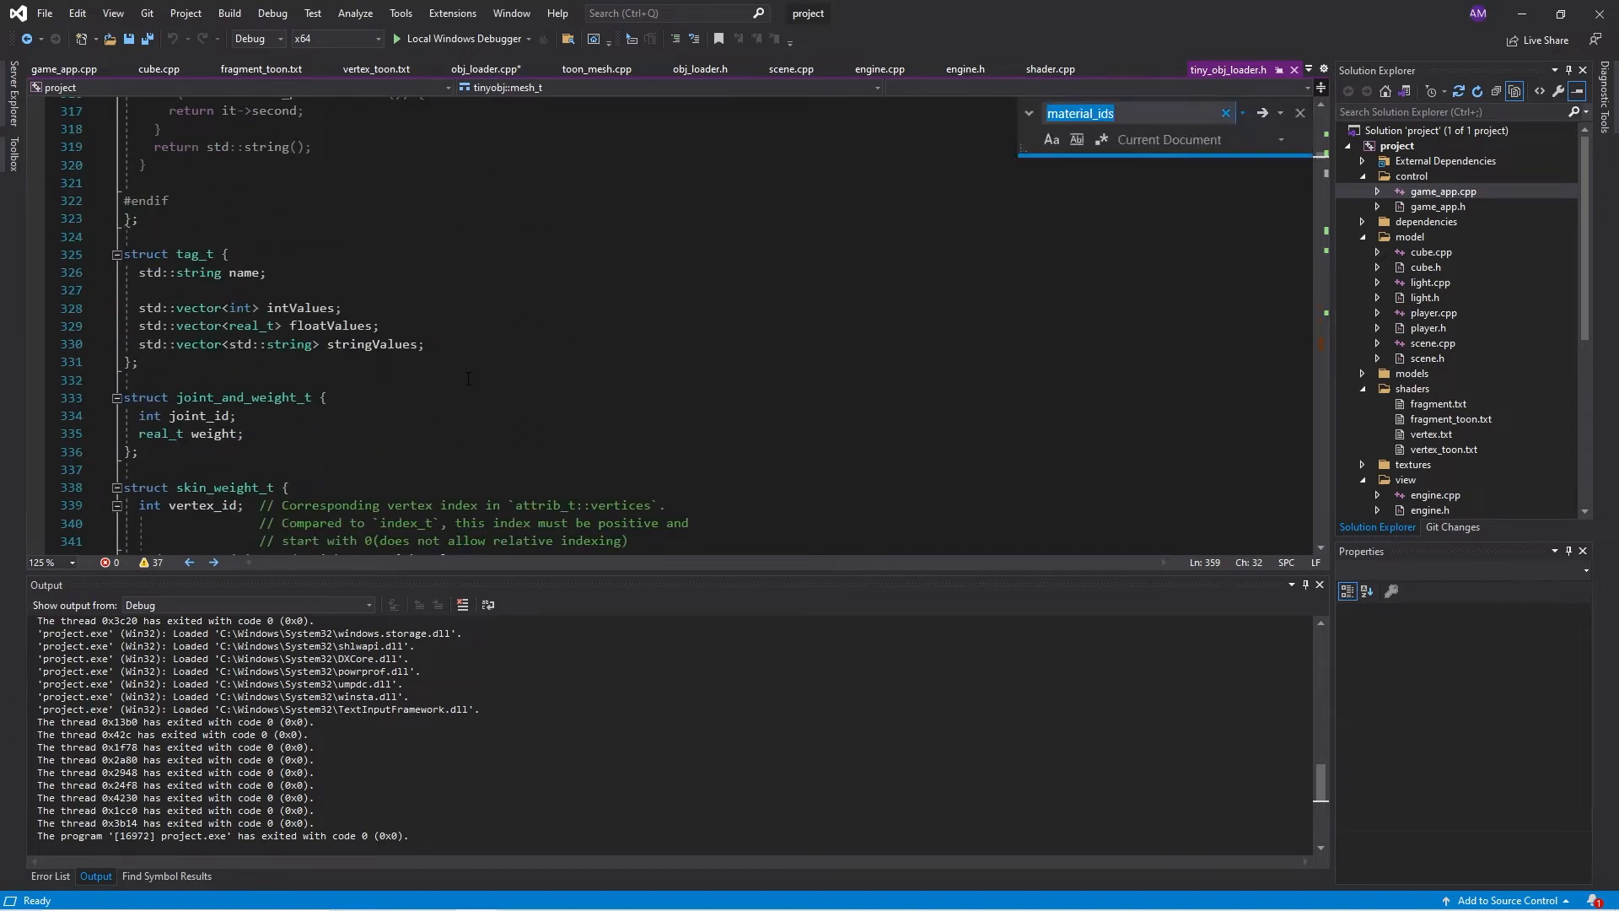
{"action": "type", "text": "material"}
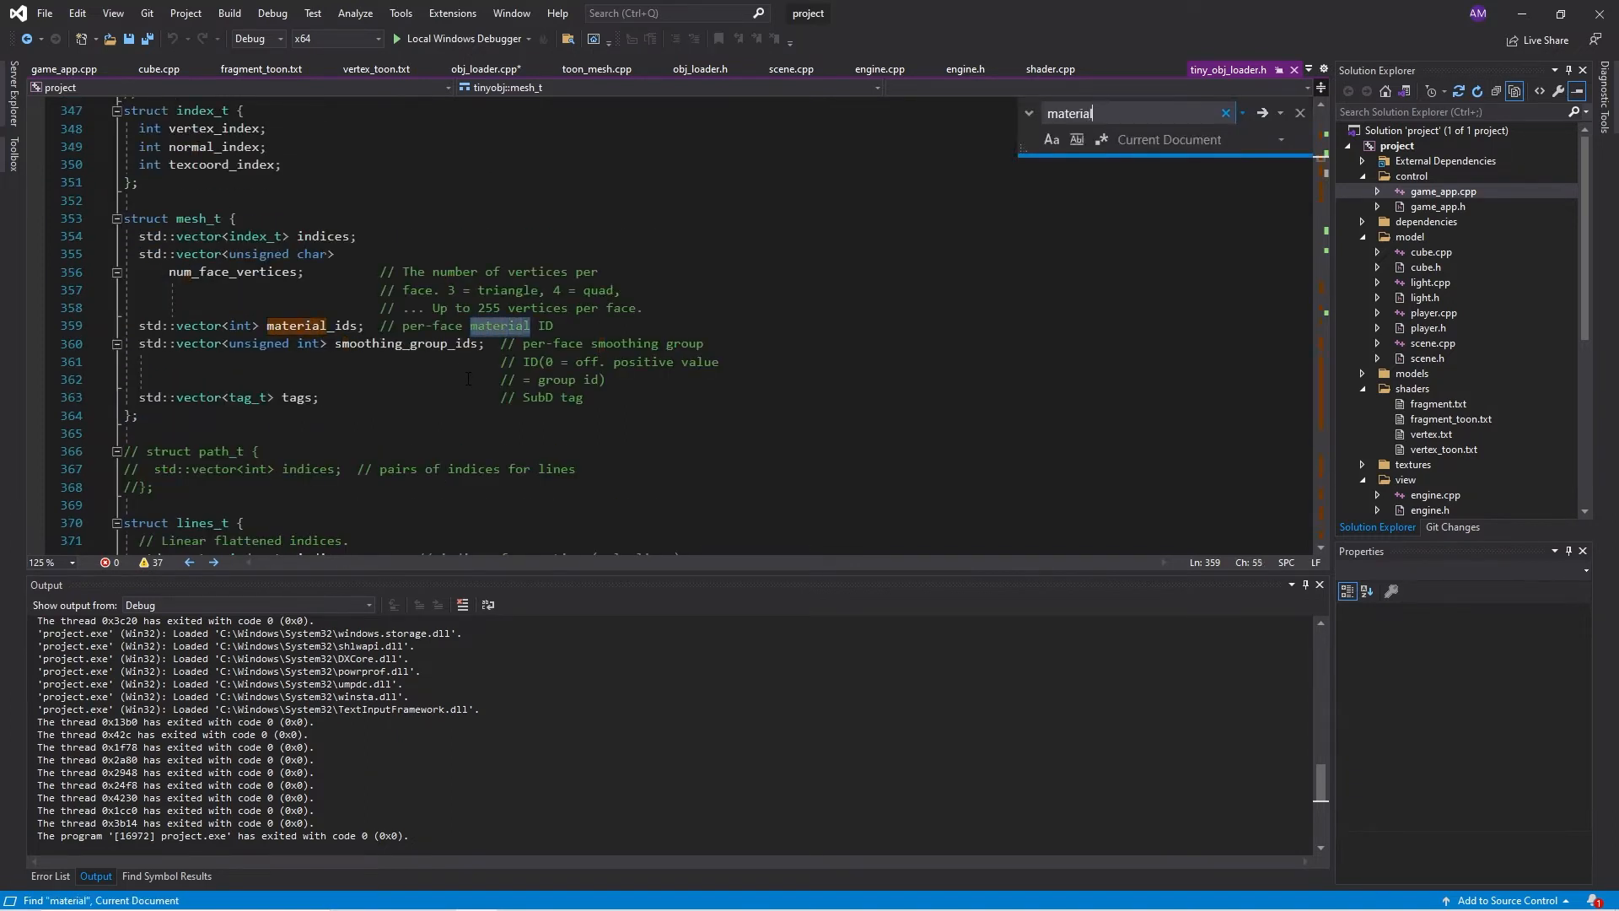
{"action": "type", "text": "_t"}
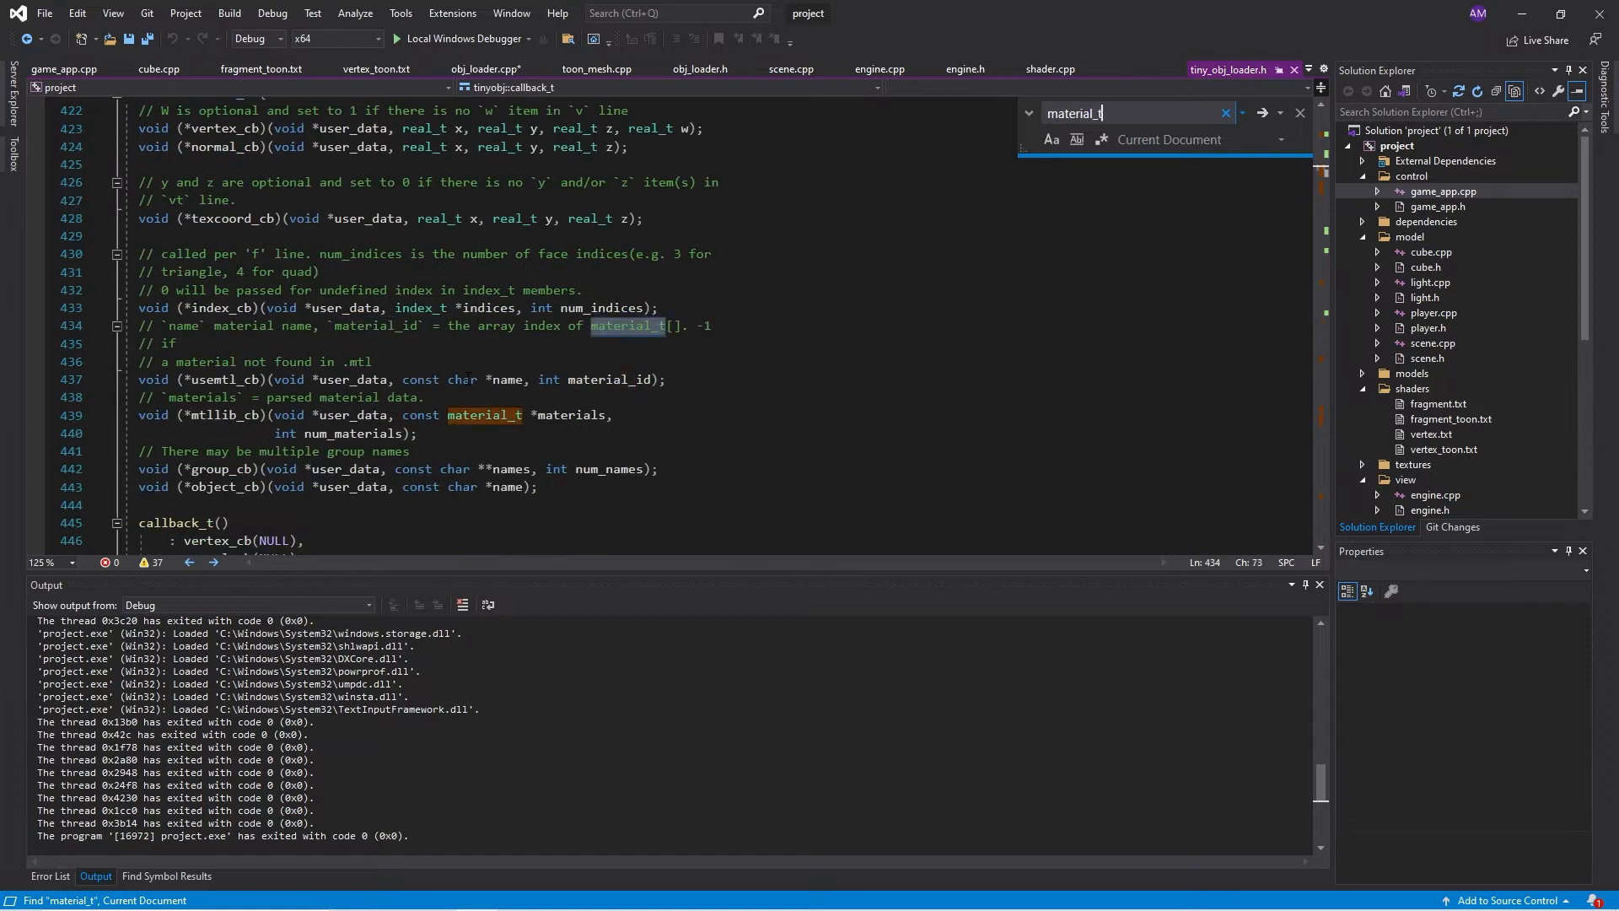
{"action": "left_click", "coordinate": [1262, 111]}
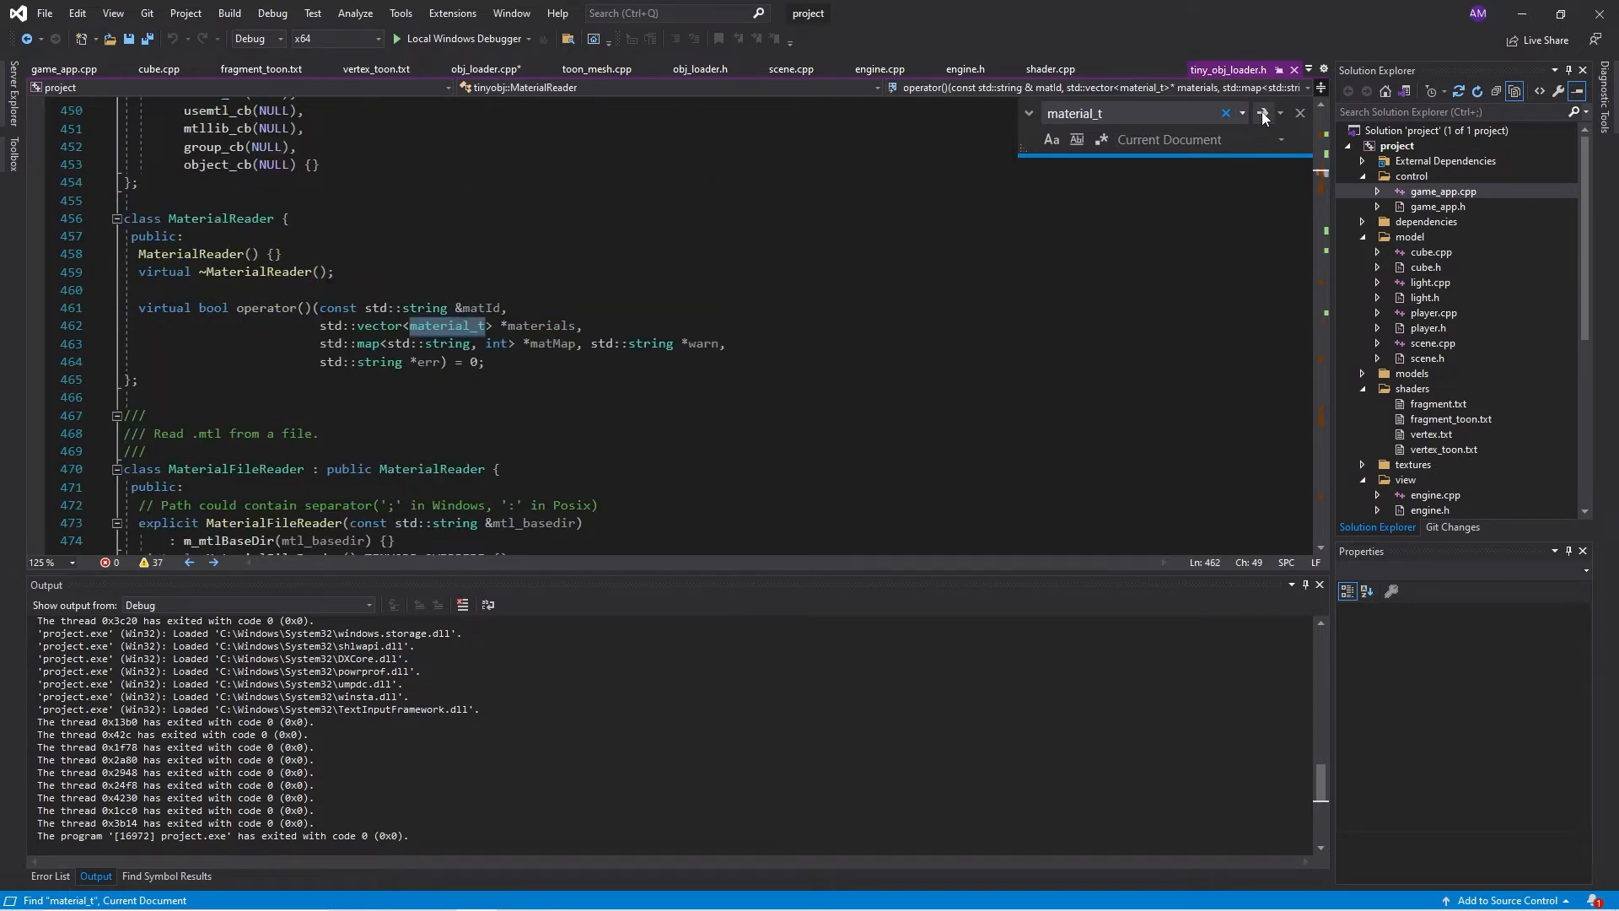
{"action": "left_click", "coordinate": [436, 326]}
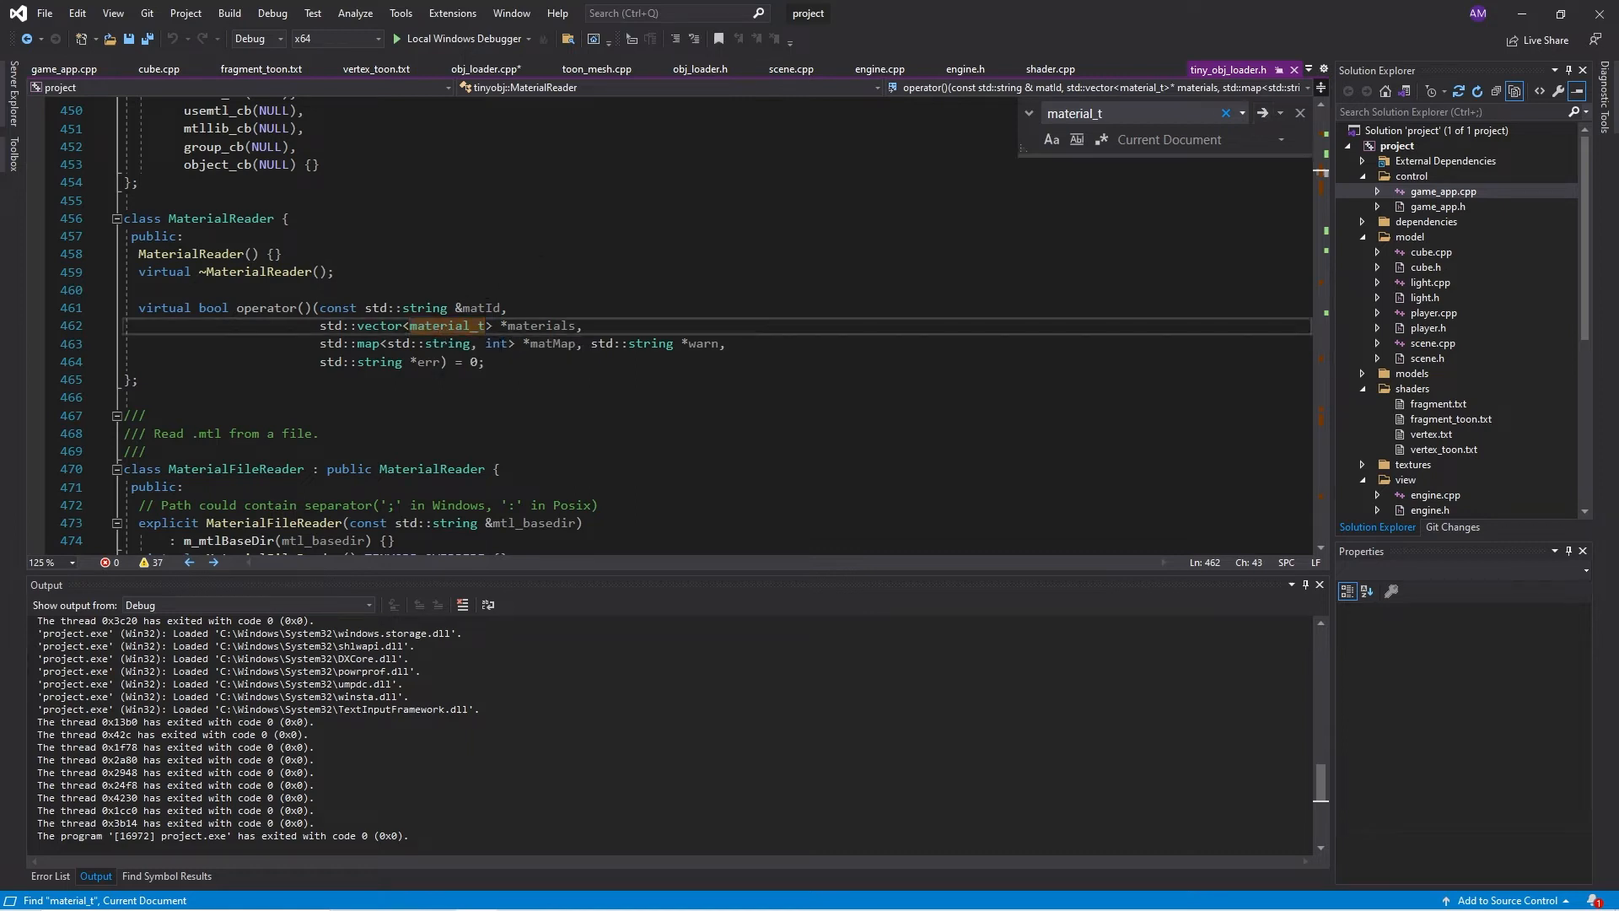
Step through material_t matches to the struct definition with ambient, diffuse and specular fields, then close the search
{"action": "left_click", "coordinate": [1260, 114]}
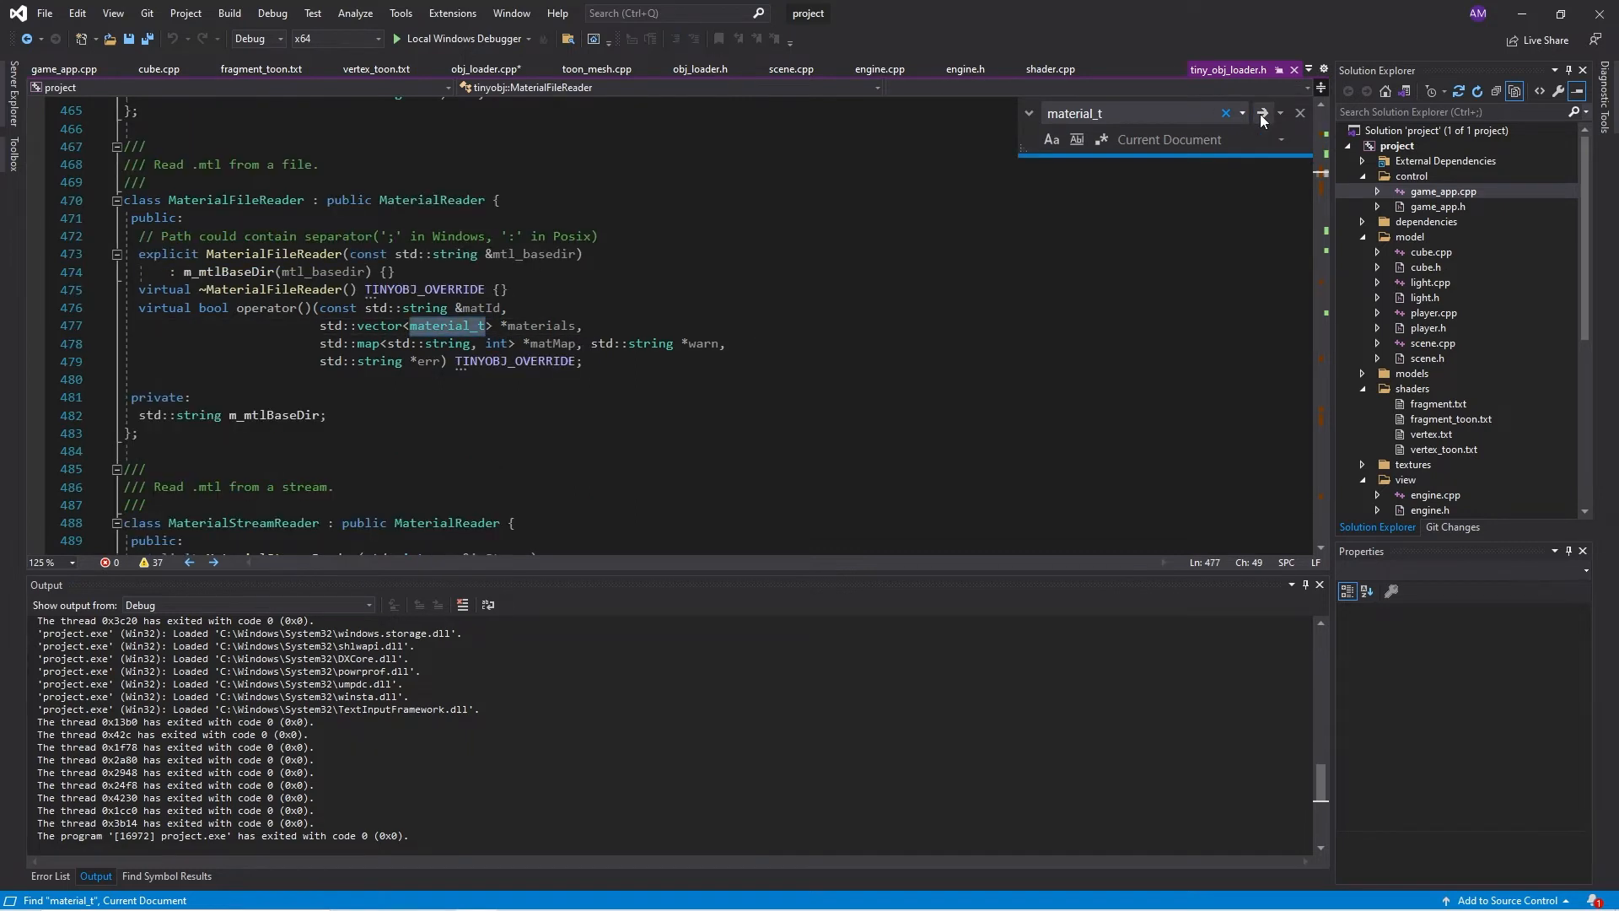
{"action": "left_click", "coordinate": [1260, 114]}
{"action": "left_click", "coordinate": [1261, 113]}
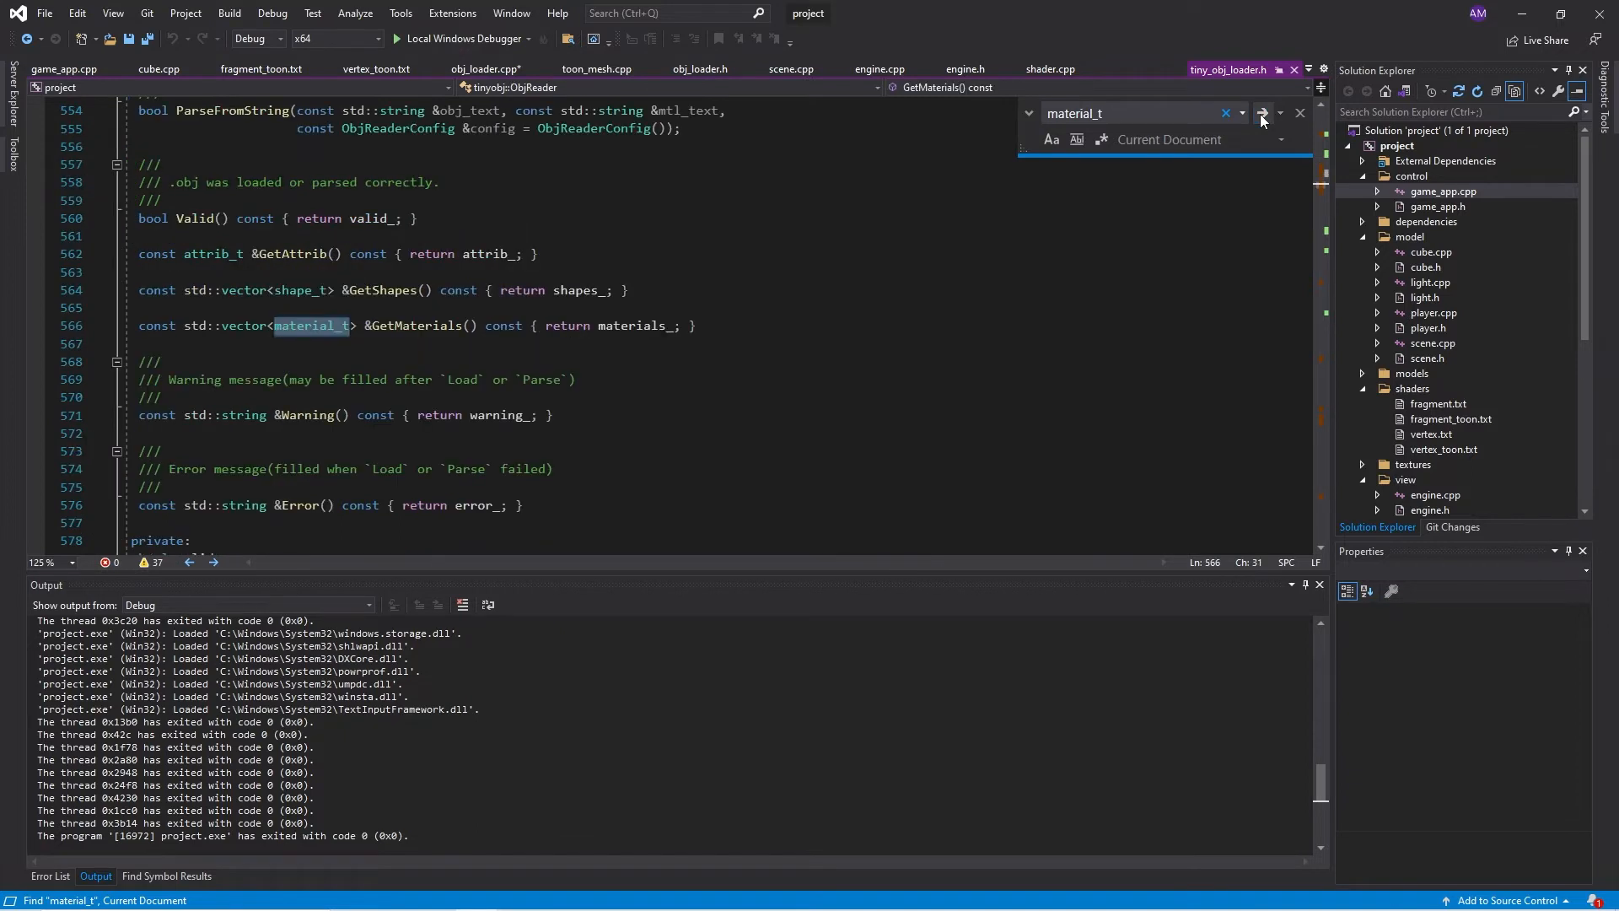
{"action": "left_click", "coordinate": [1260, 114]}
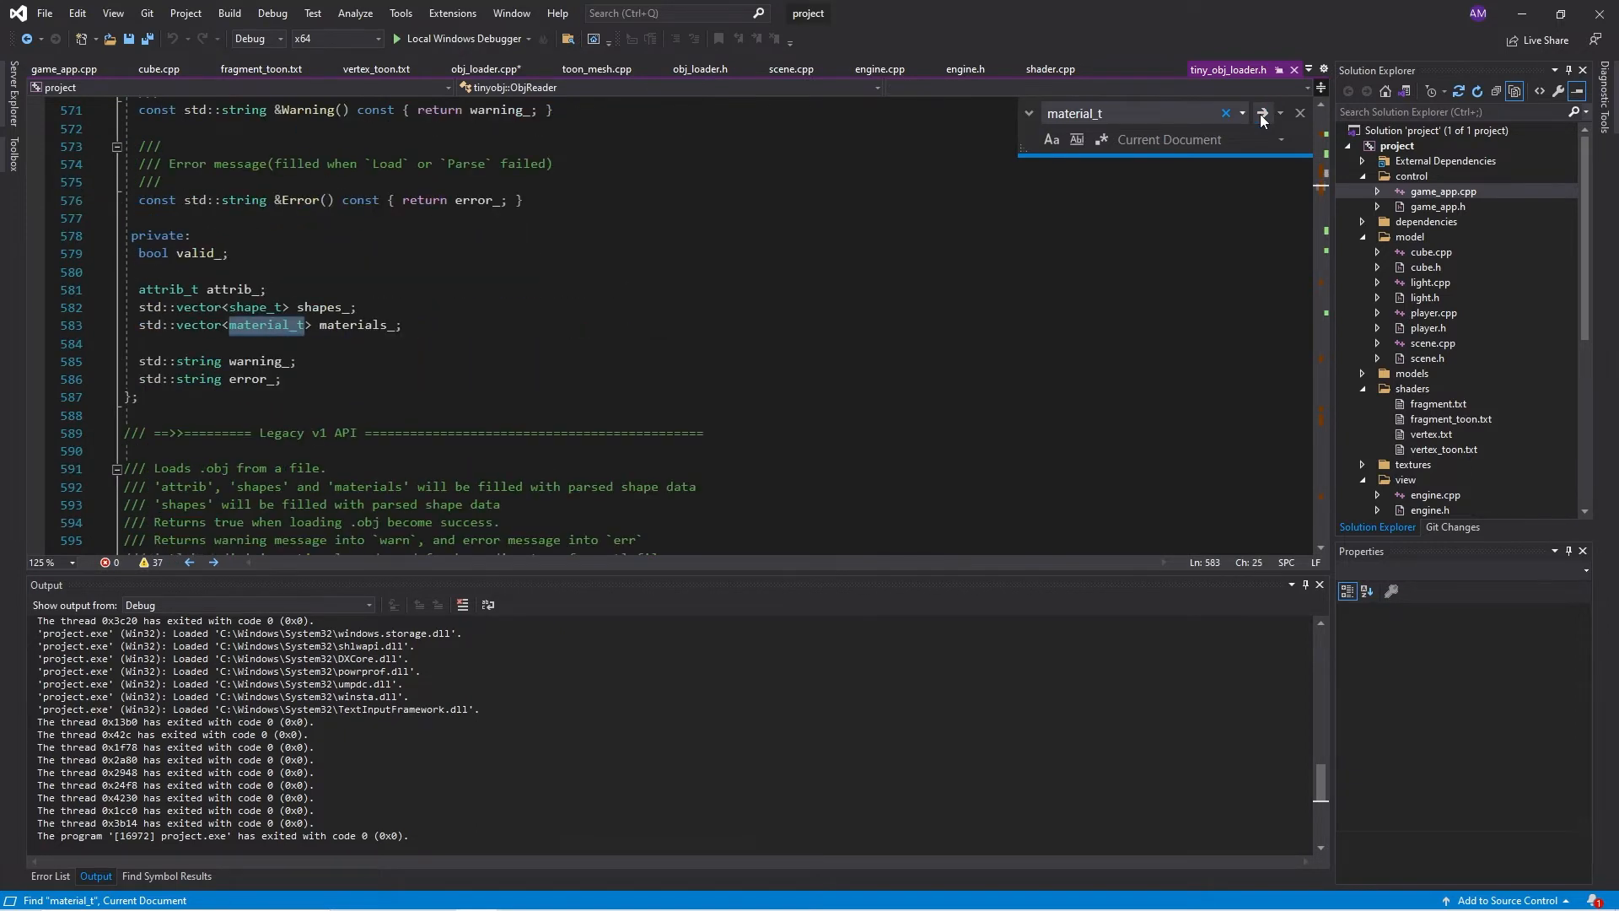
{"action": "left_click", "coordinate": [1262, 118]}
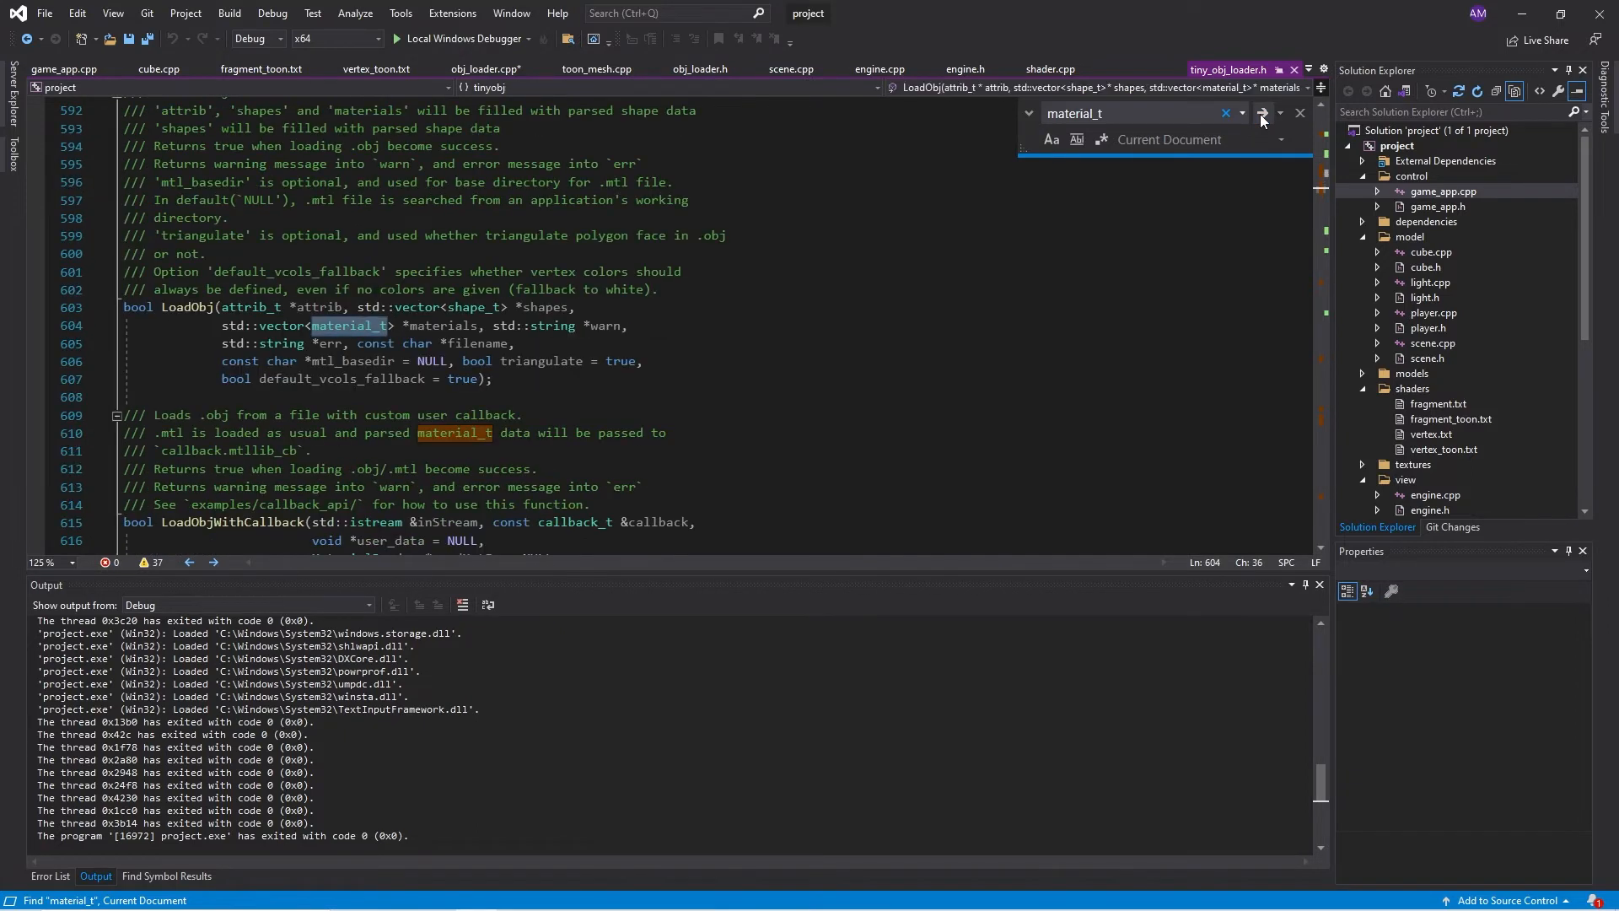
{"action": "left_click", "coordinate": [1260, 114]}
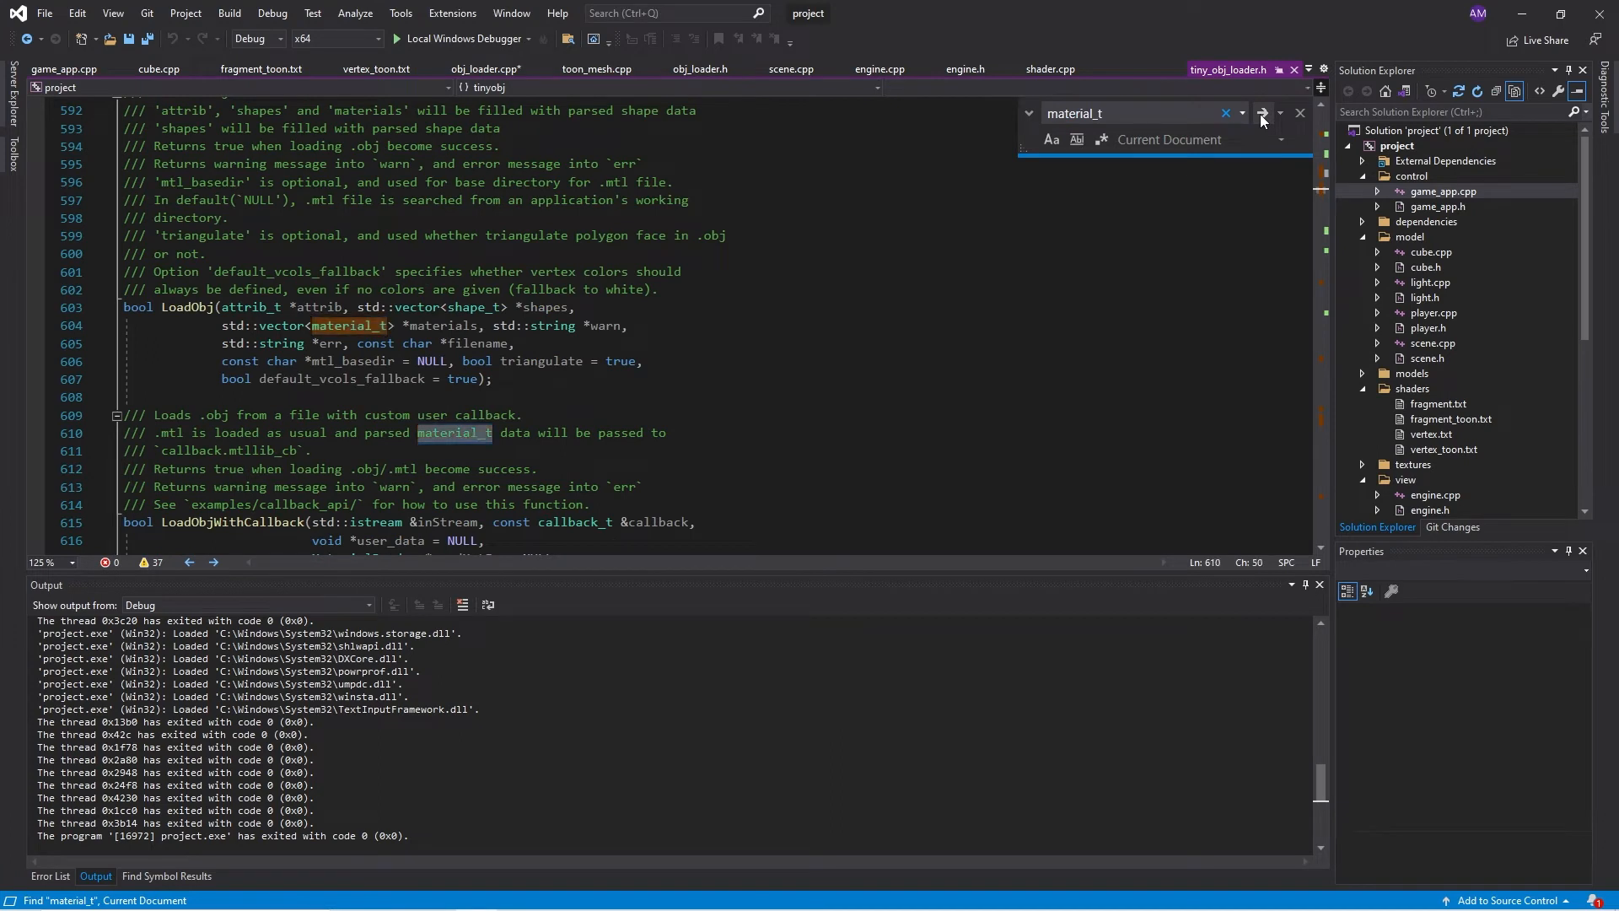
{"action": "left_click", "coordinate": [1261, 114]}
{"action": "left_click", "coordinate": [1260, 114]}
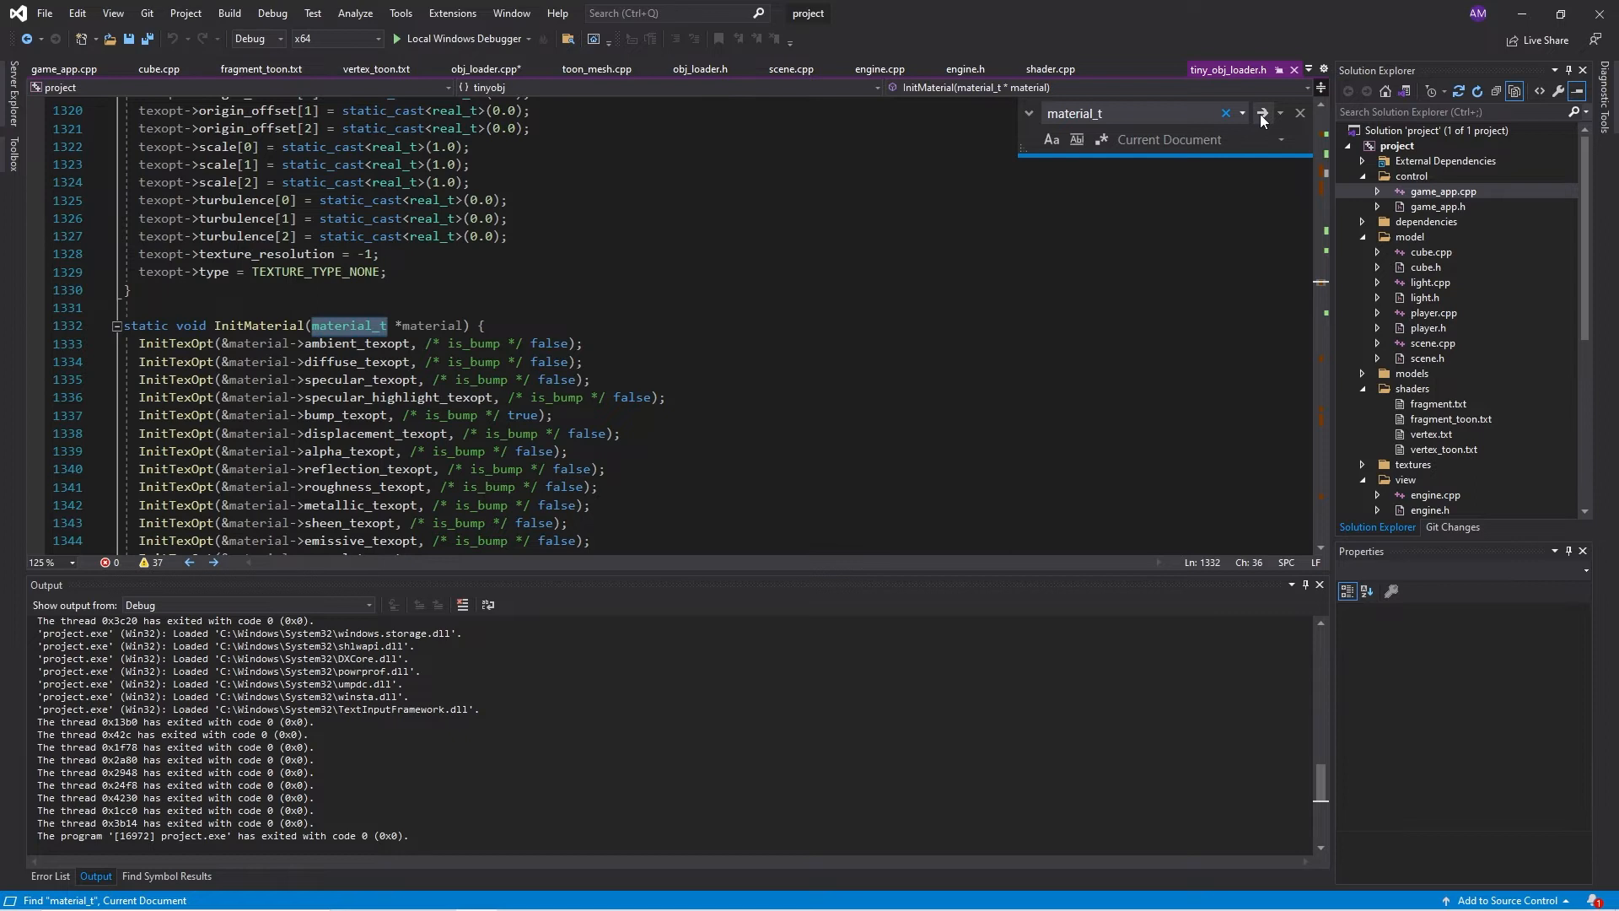
{"action": "left_click", "coordinate": [1260, 115]}
{"action": "left_click", "coordinate": [1260, 114]}
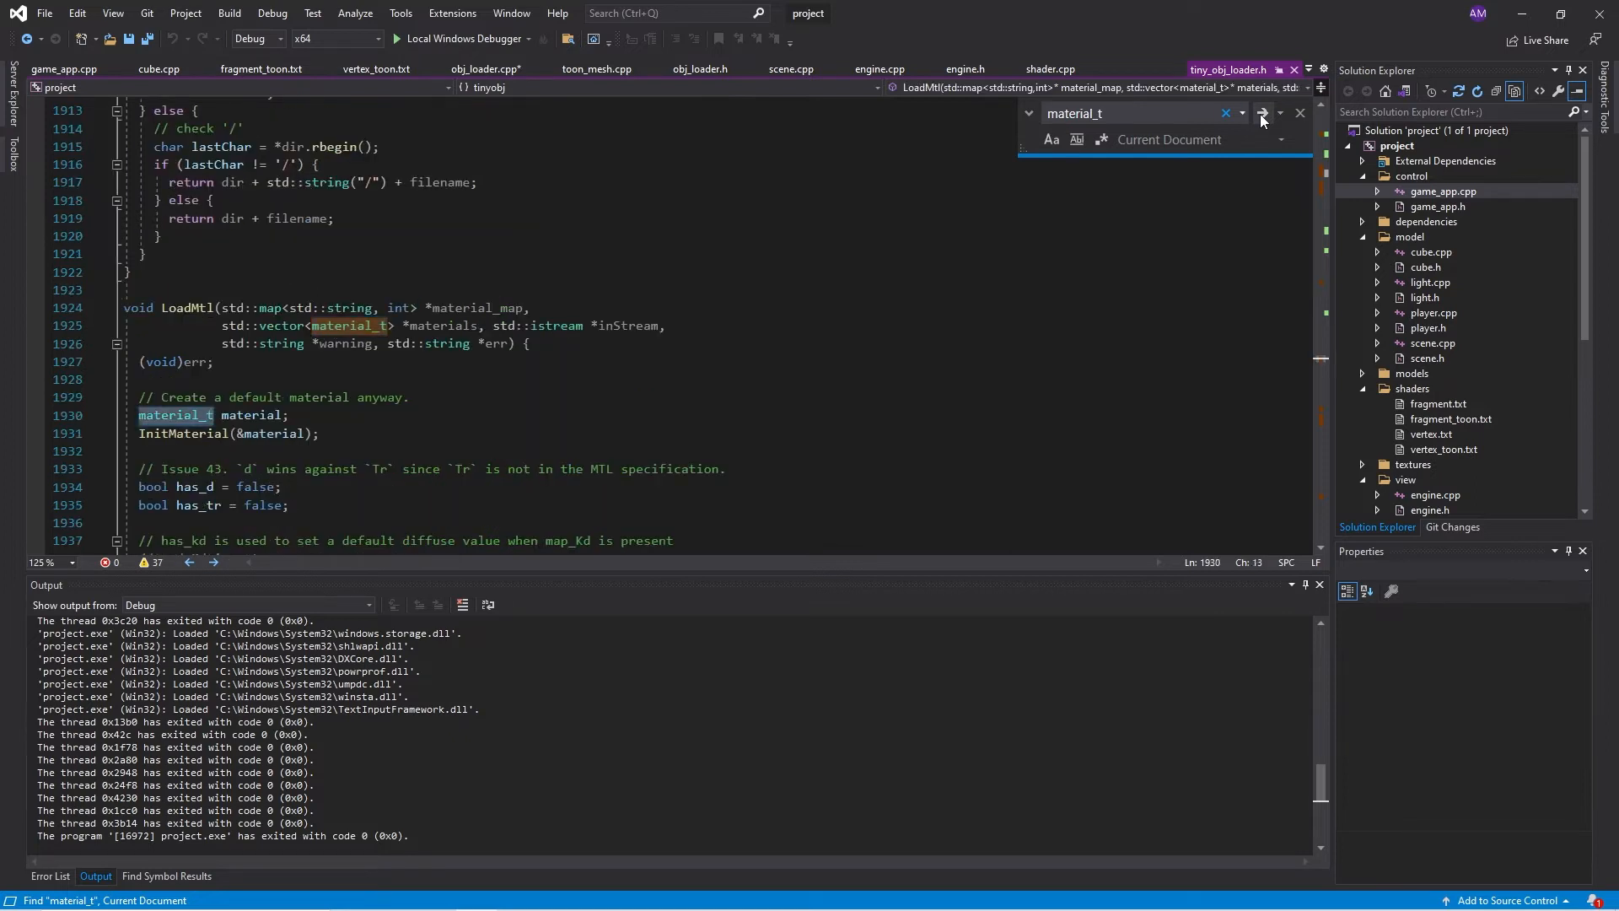
{"action": "left_click", "coordinate": [1260, 115]}
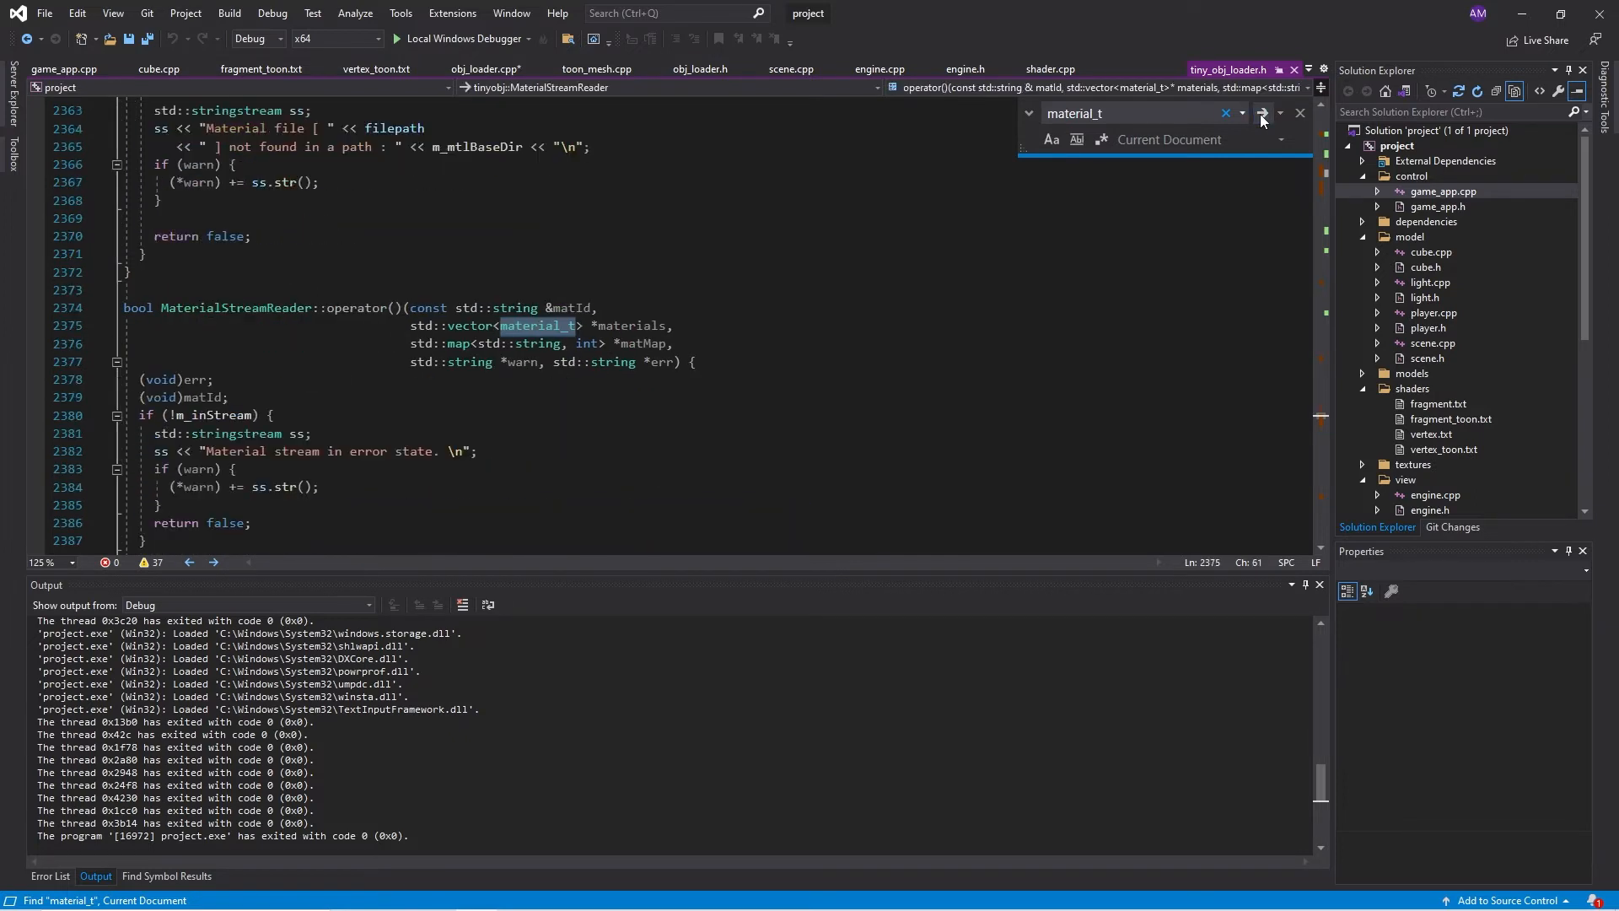
{"action": "left_click", "coordinate": [1260, 114]}
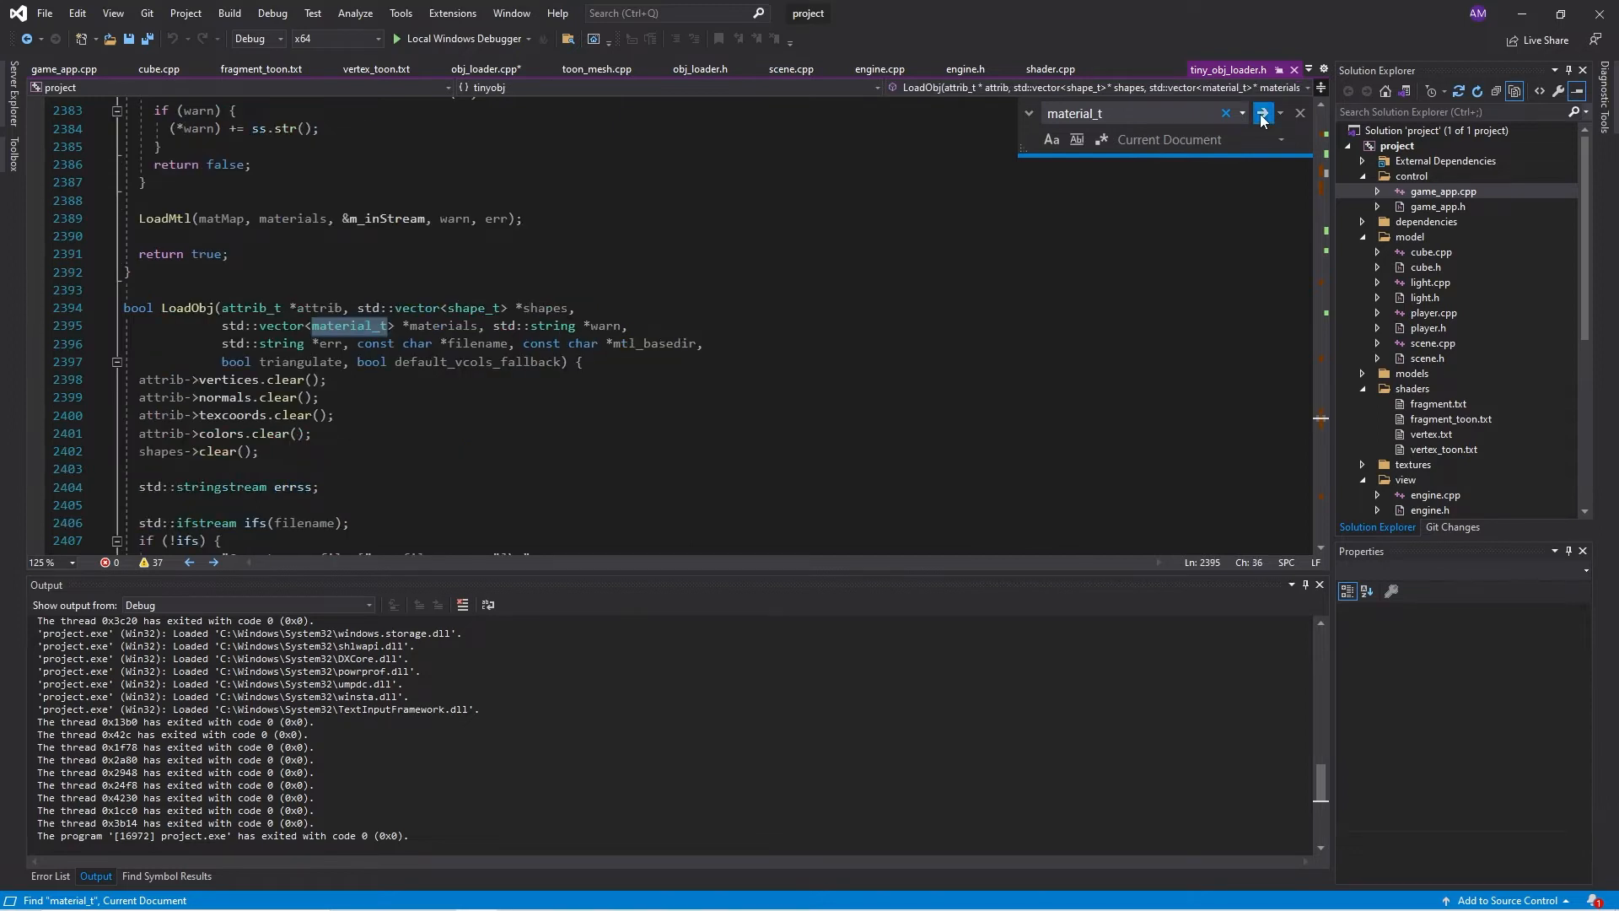
{"action": "left_click", "coordinate": [1260, 114]}
{"action": "left_click", "coordinate": [1260, 114]}
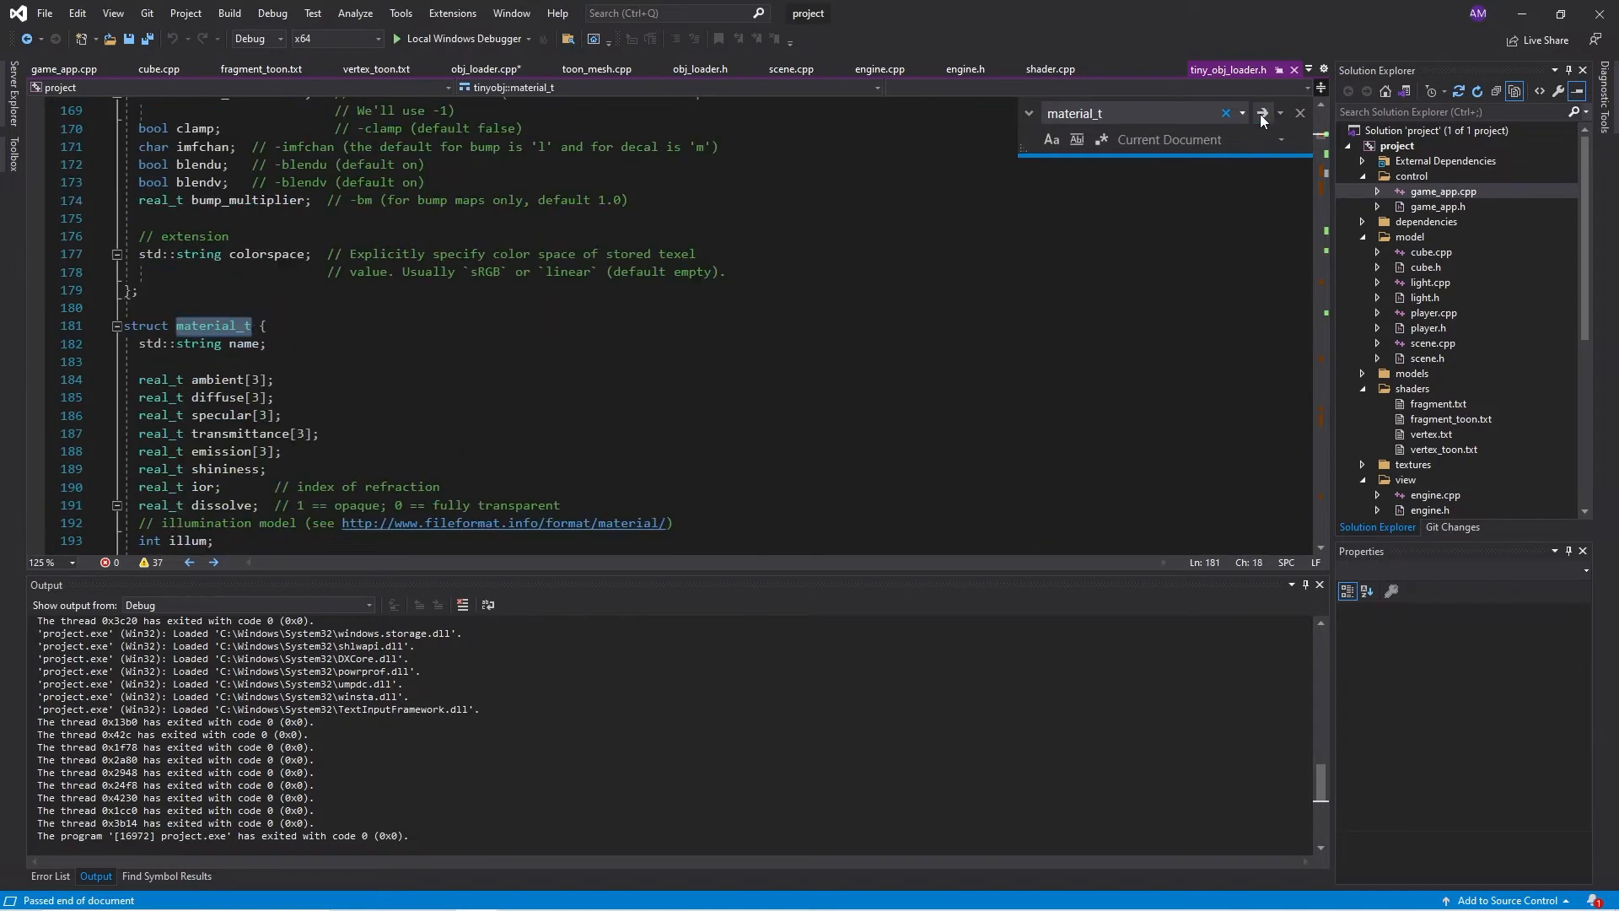
{"action": "left_click", "coordinate": [1087, 432]}
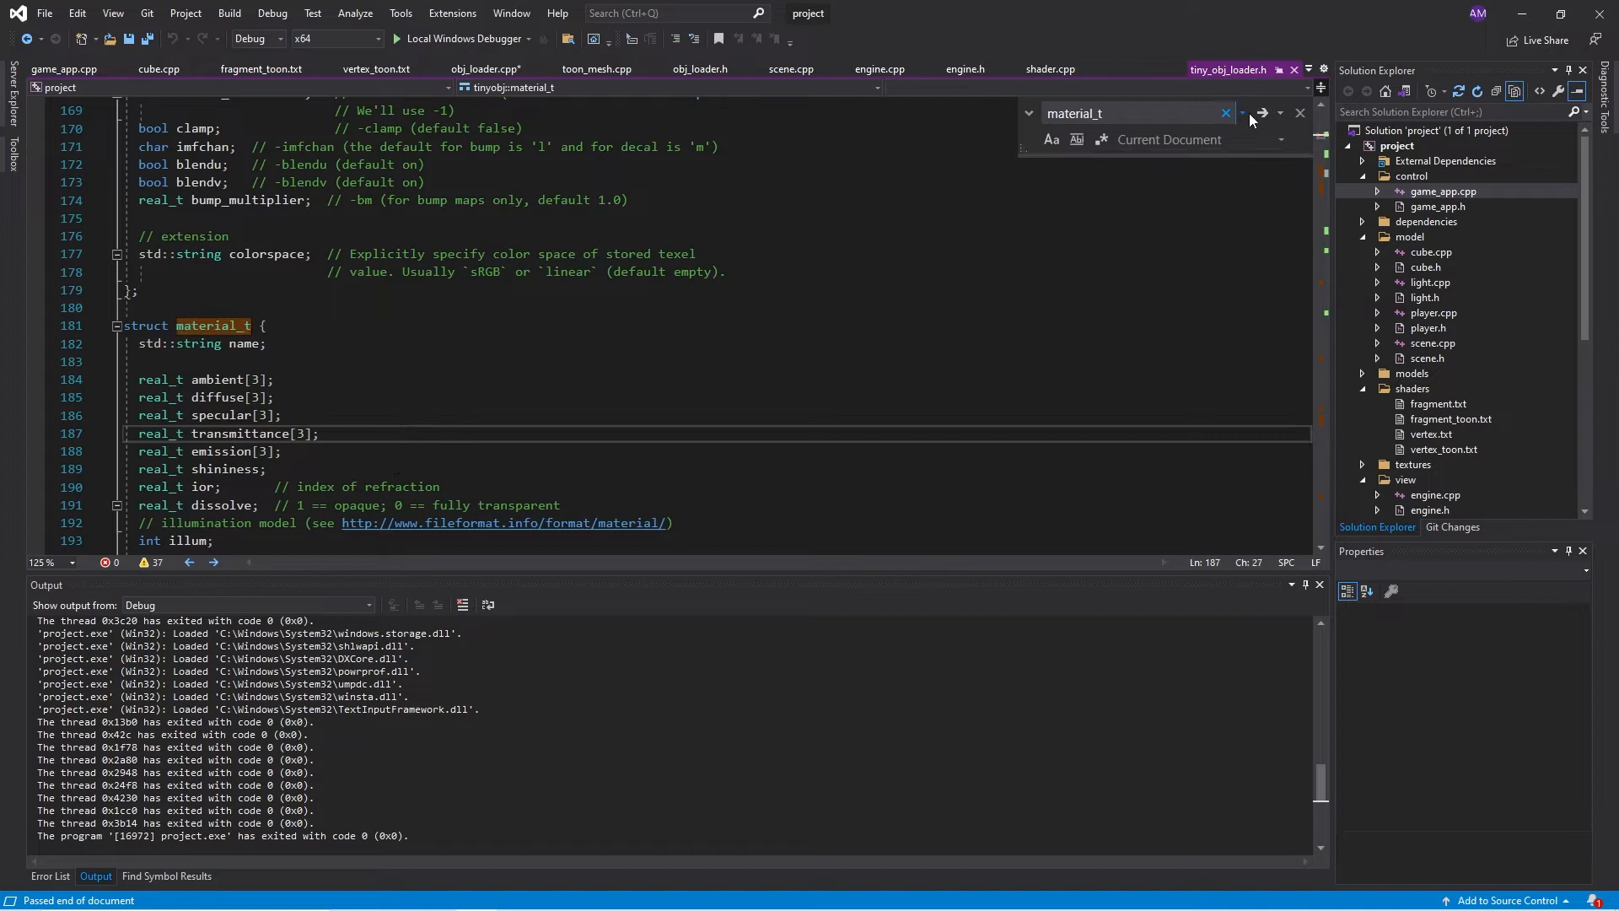
{"action": "left_click", "coordinate": [1298, 112]}
{"action": "scroll", "coordinate": [709, 329], "scroll_direction": "down", "scroll_amount": 2}
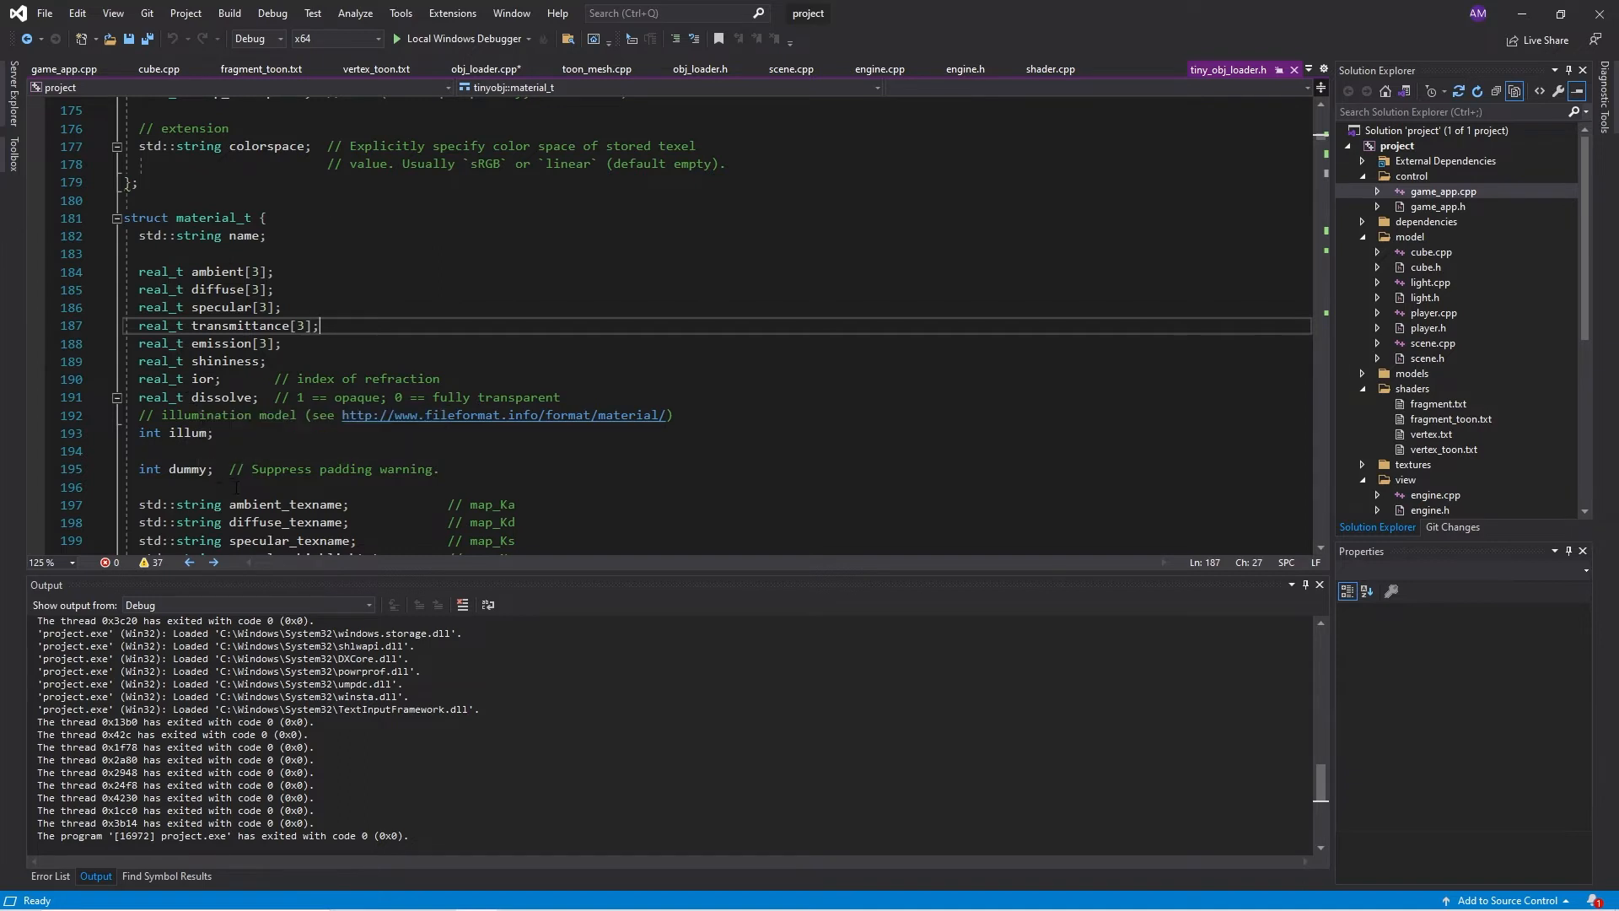
{"action": "scroll", "coordinate": [202, 411], "scroll_direction": "down", "scroll_amount": 1}
{"action": "scroll", "coordinate": [291, 418], "scroll_direction": "down", "scroll_amount": 3}
{"action": "scroll", "coordinate": [593, 403], "scroll_direction": "down", "scroll_amount": 1}
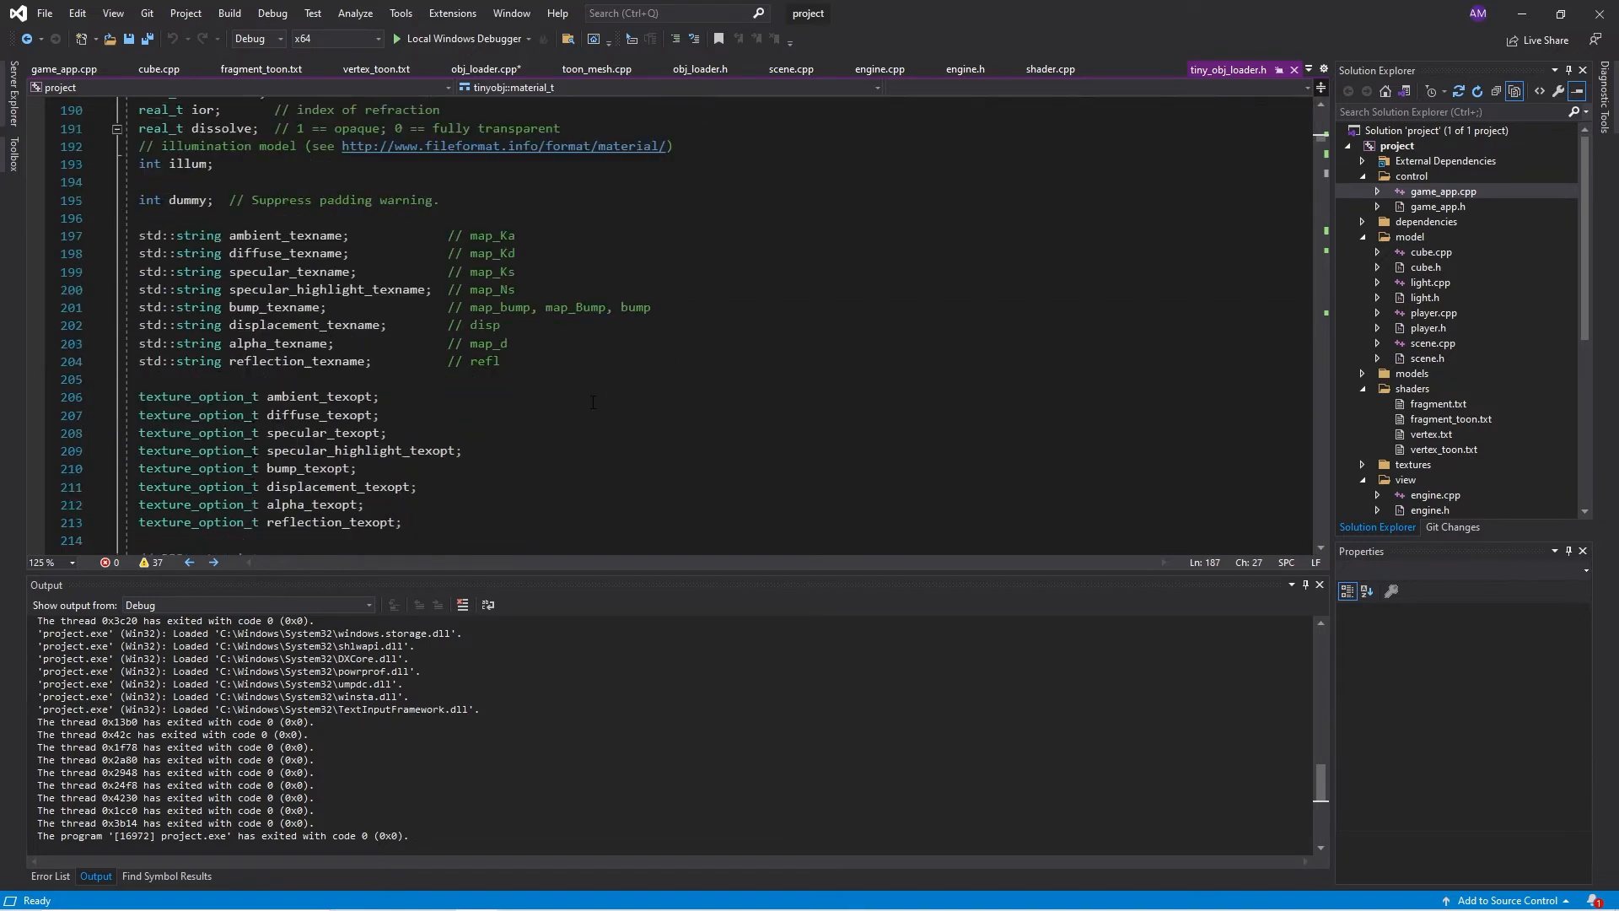
{"action": "scroll", "coordinate": [592, 402], "scroll_direction": "down", "scroll_amount": 2}
{"action": "scroll", "coordinate": [591, 402], "scroll_direction": "down", "scroll_amount": 4}
{"action": "scroll", "coordinate": [590, 404], "scroll_direction": "down", "scroll_amount": 5}
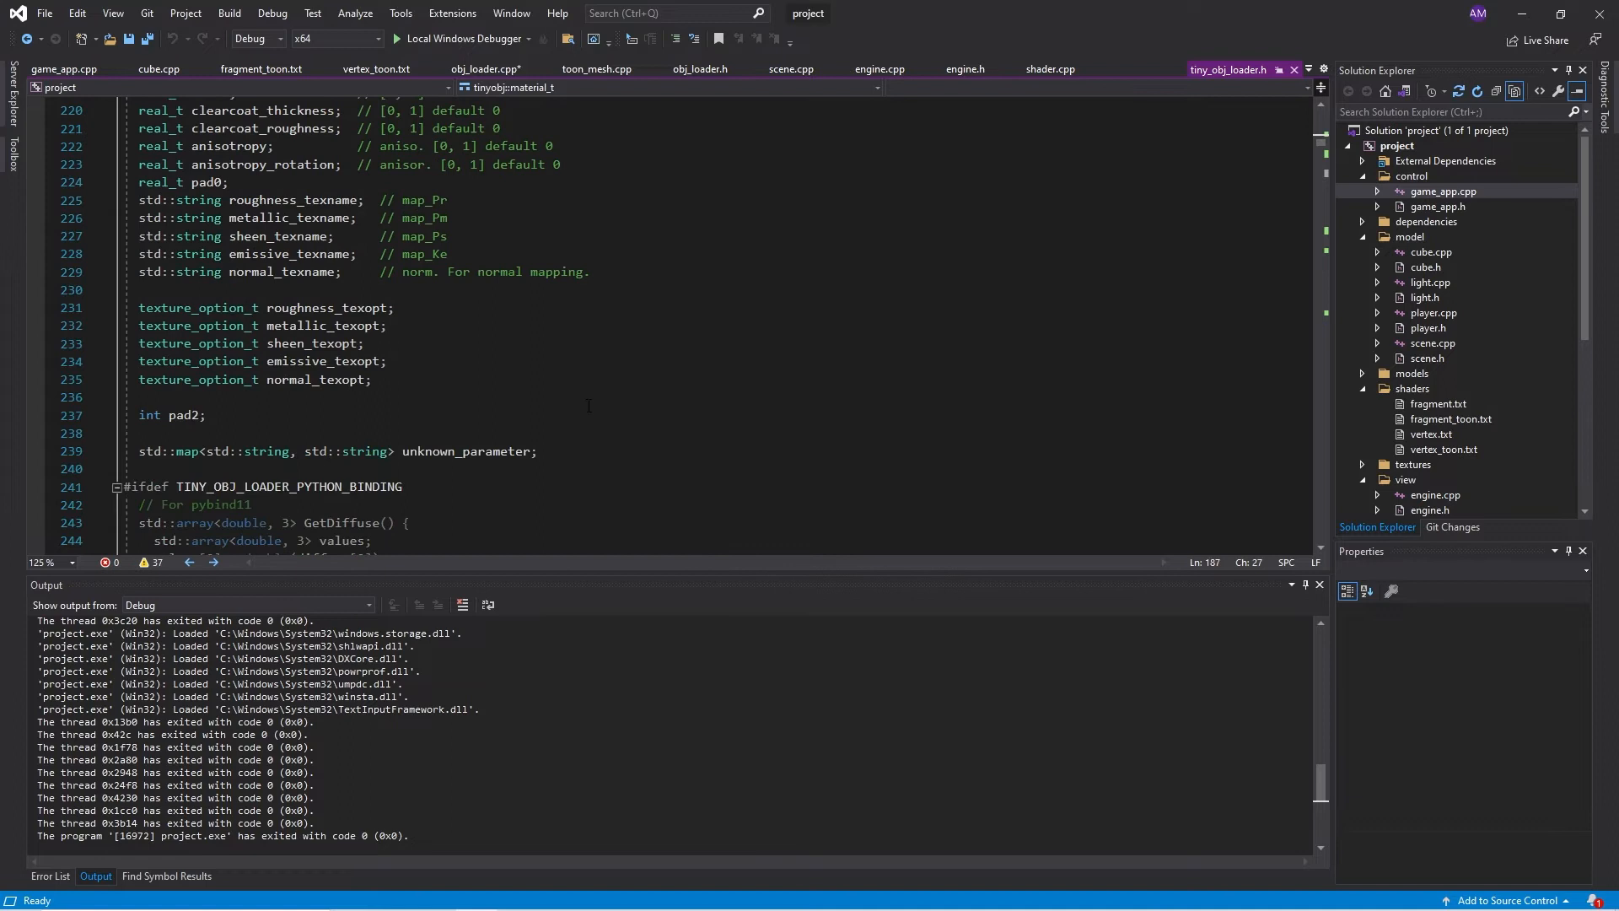
{"action": "scroll", "coordinate": [588, 404], "scroll_direction": "up", "scroll_amount": 8}
{"action": "scroll", "coordinate": [589, 404], "scroll_direction": "up", "scroll_amount": 4}
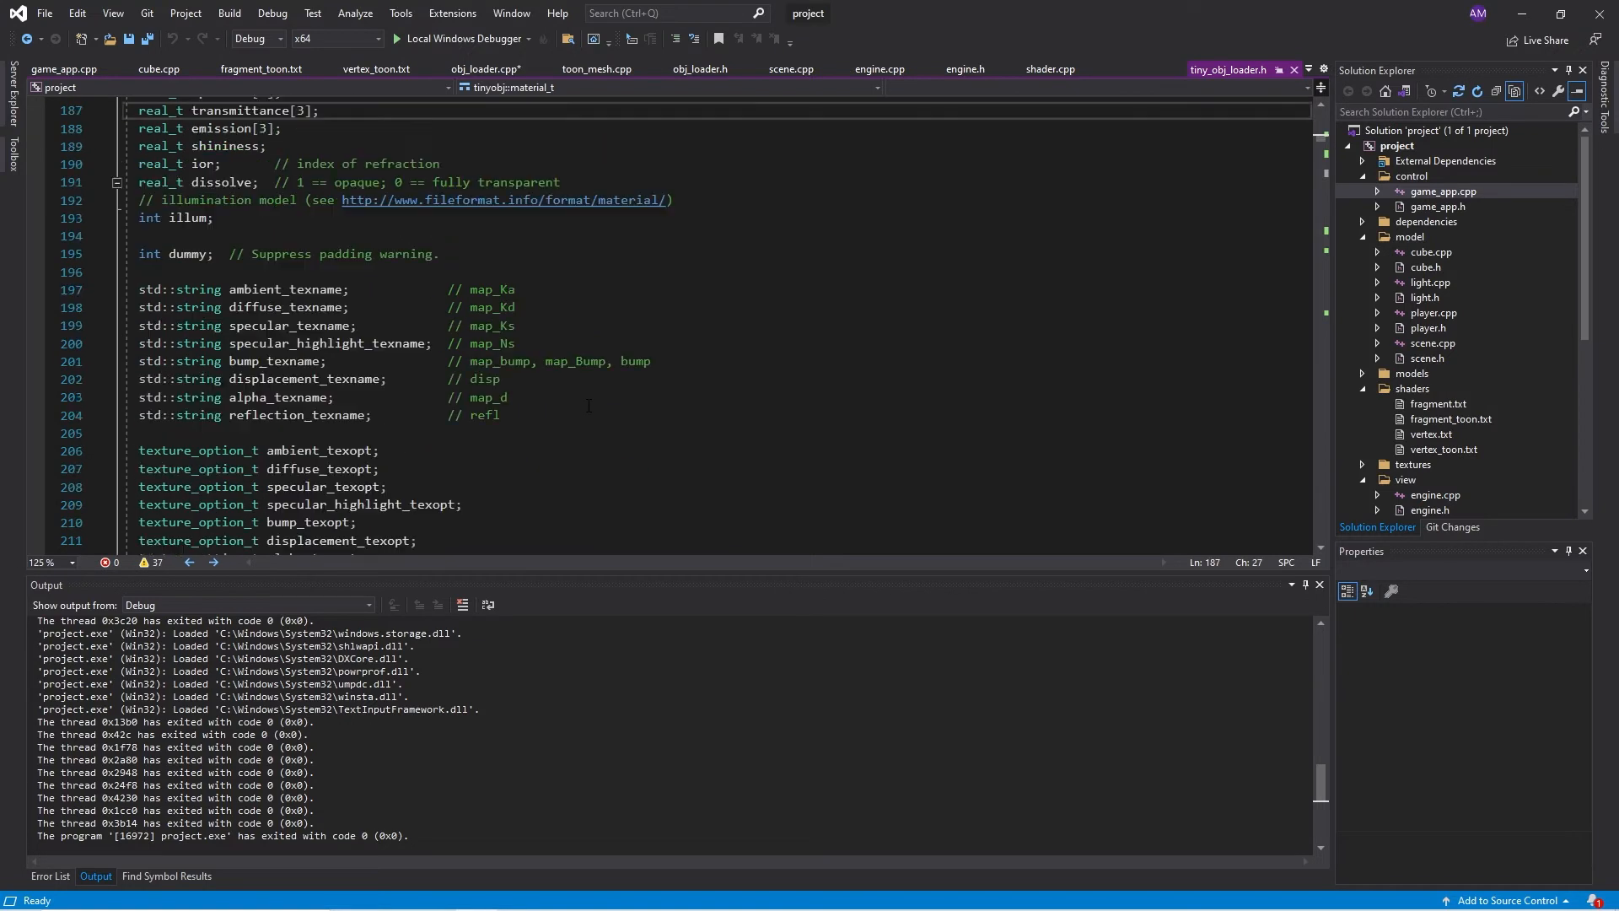
{"action": "scroll", "coordinate": [588, 405], "scroll_direction": "up", "scroll_amount": 5}
{"action": "scroll", "coordinate": [589, 405], "scroll_direction": "up", "scroll_amount": 2}
{"action": "scroll", "coordinate": [586, 405], "scroll_direction": "down", "scroll_amount": 3}
{"action": "left_click", "coordinate": [312, 252]}
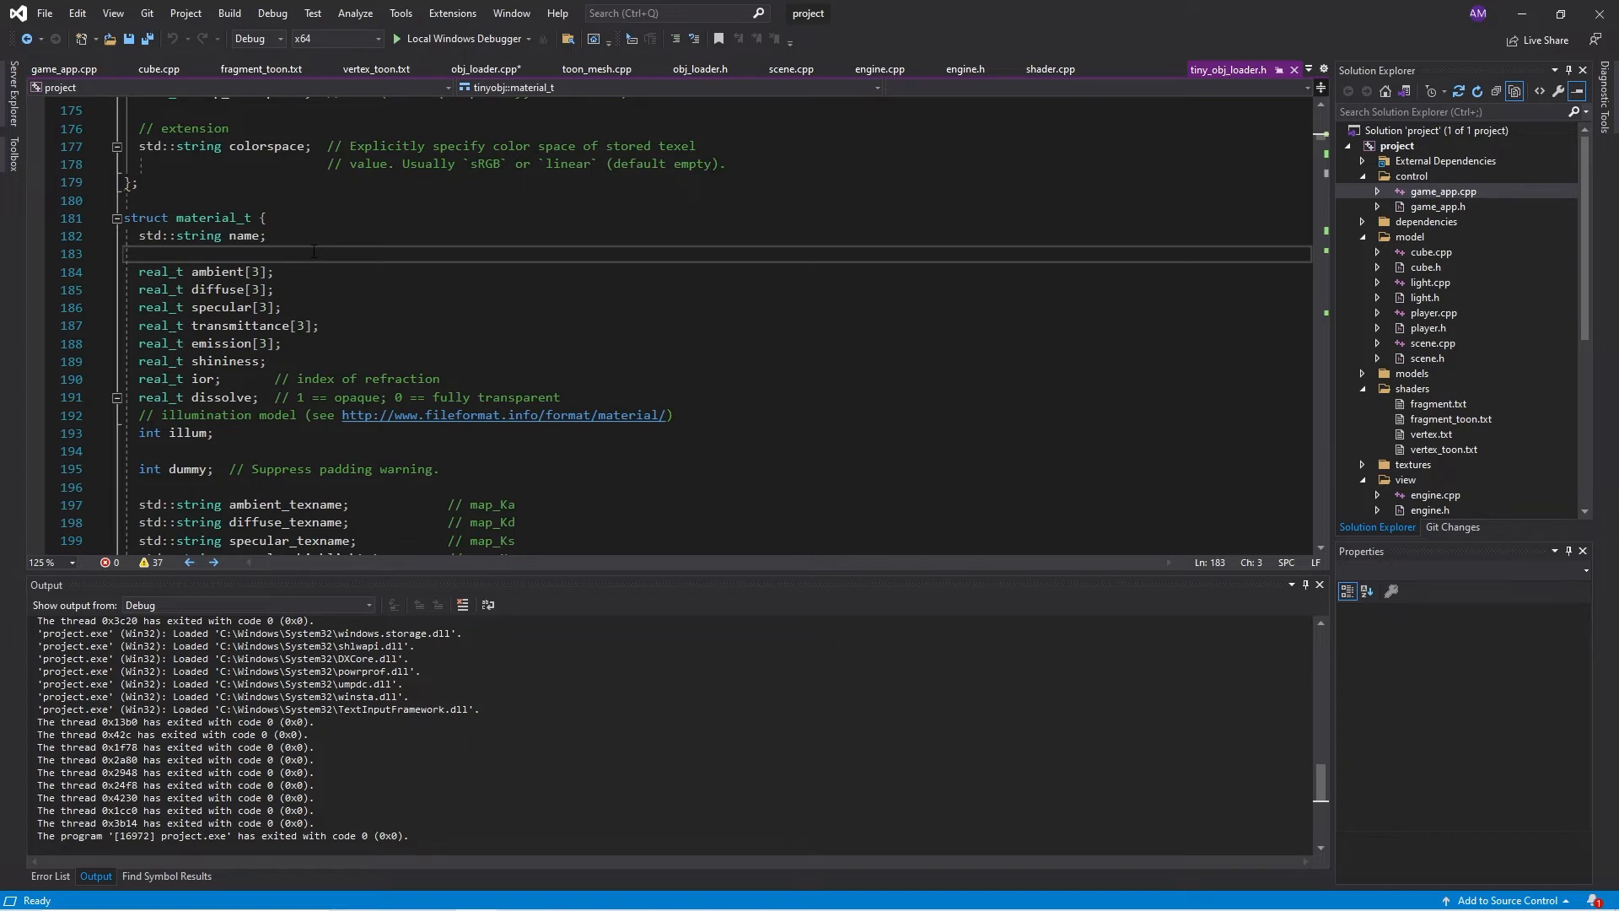
Close the tinyobj header, save obj_loader.cpp and delete the material_ids line and stray blank line
{"action": "left_click", "coordinate": [1294, 71]}
{"action": "key", "text": "ctrl+s"}
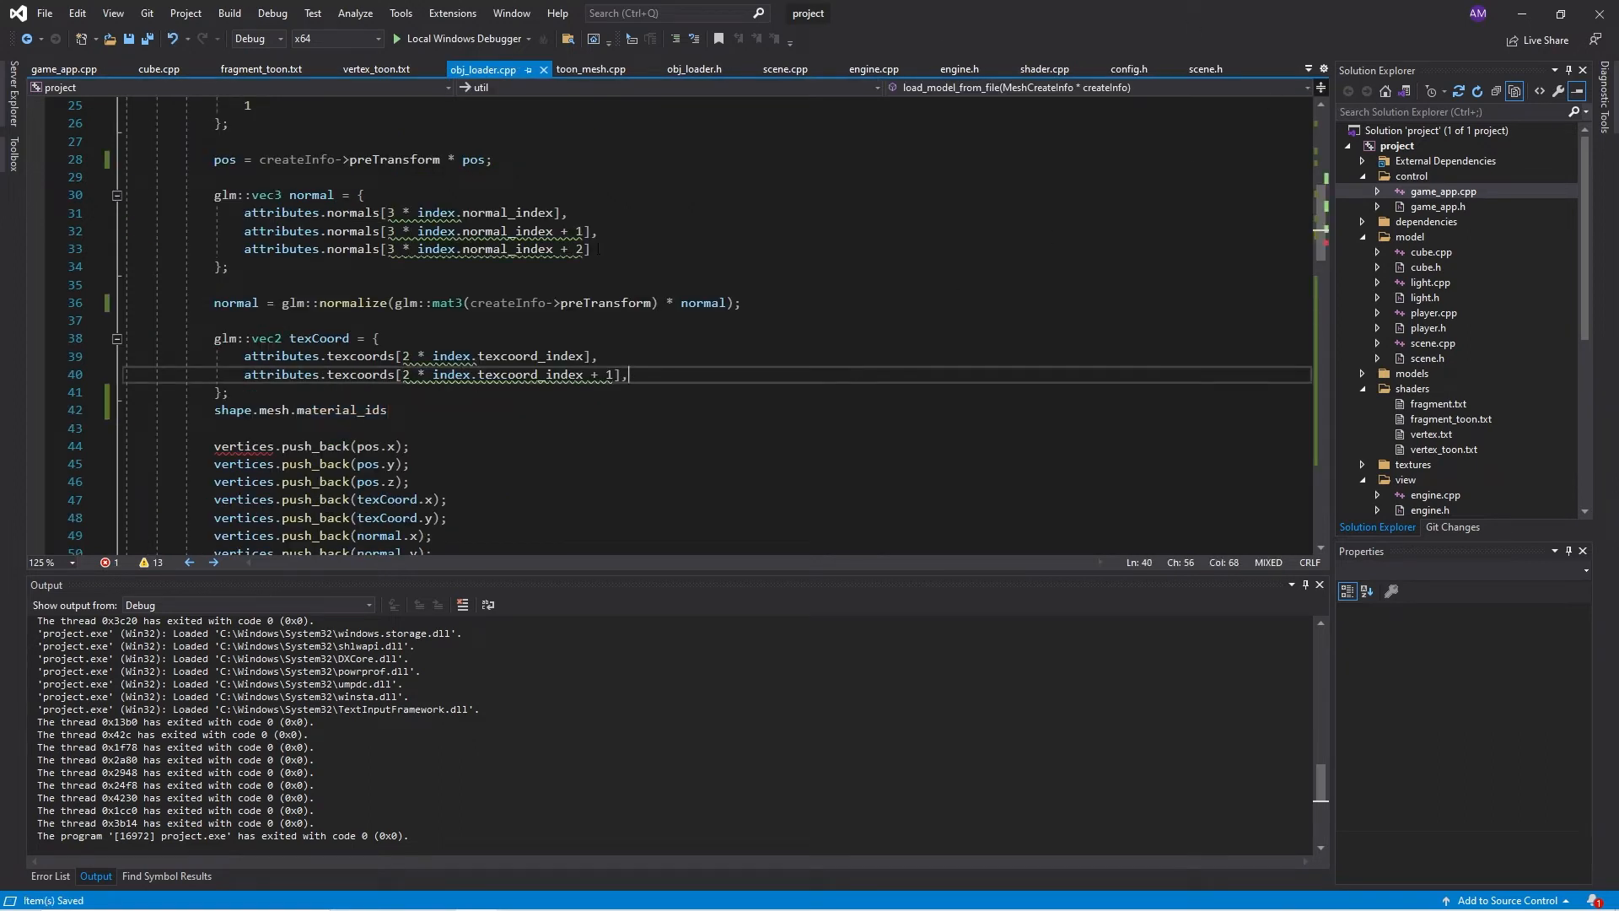
{"action": "left_click_drag", "start_coordinate": [391, 410], "coordinate": [88, 420]}
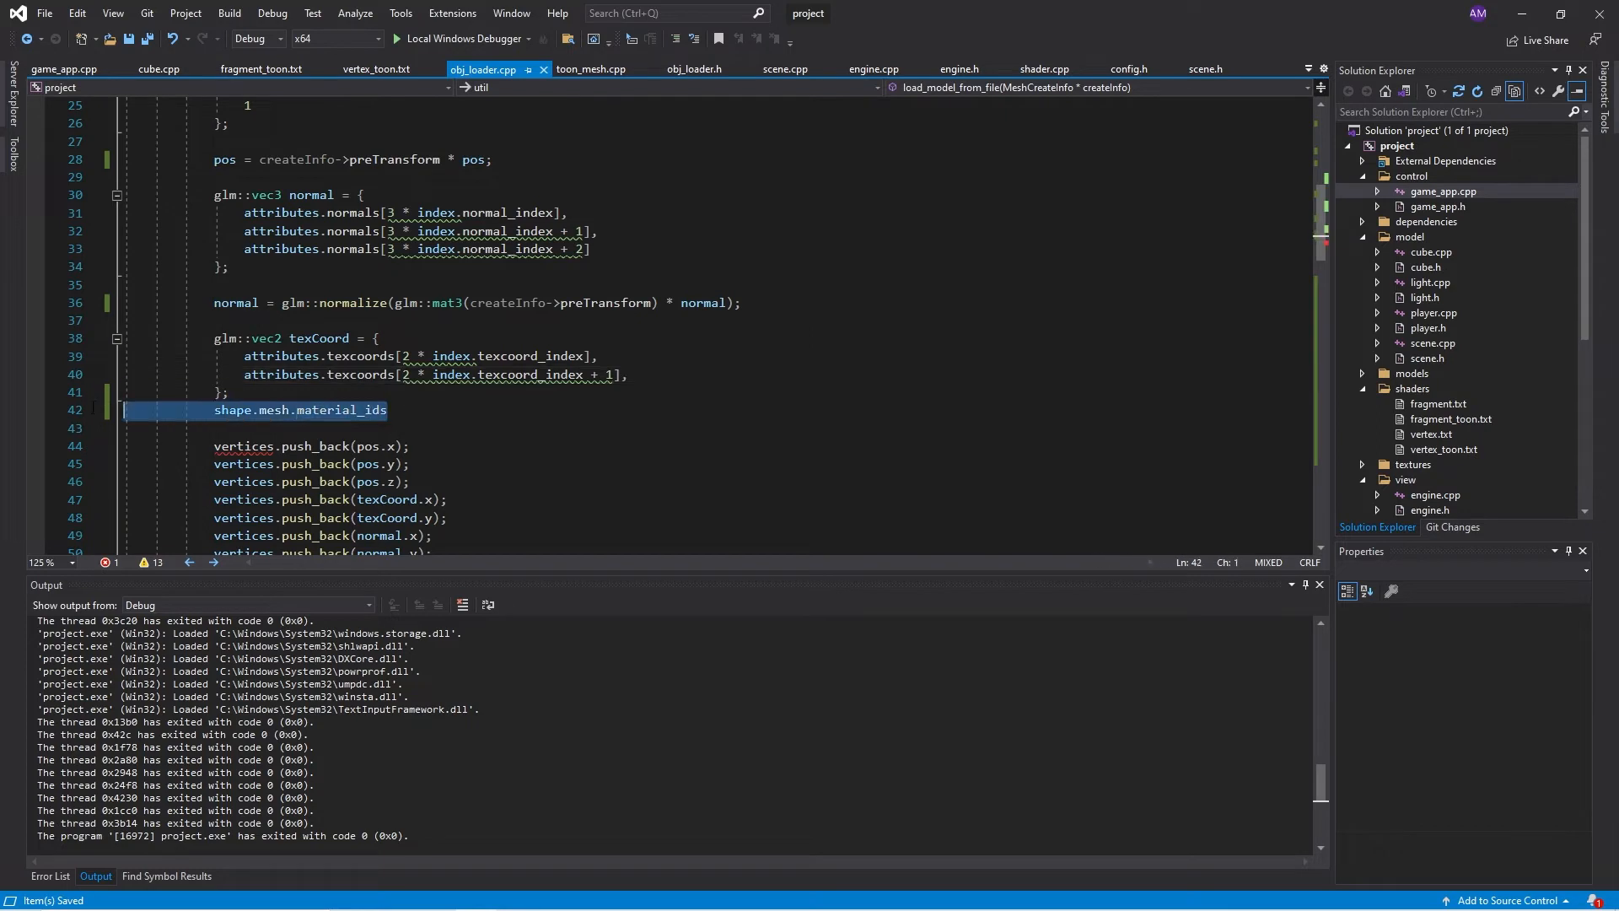
{"action": "key", "text": "Delete"}
{"action": "key", "text": "Delete"}
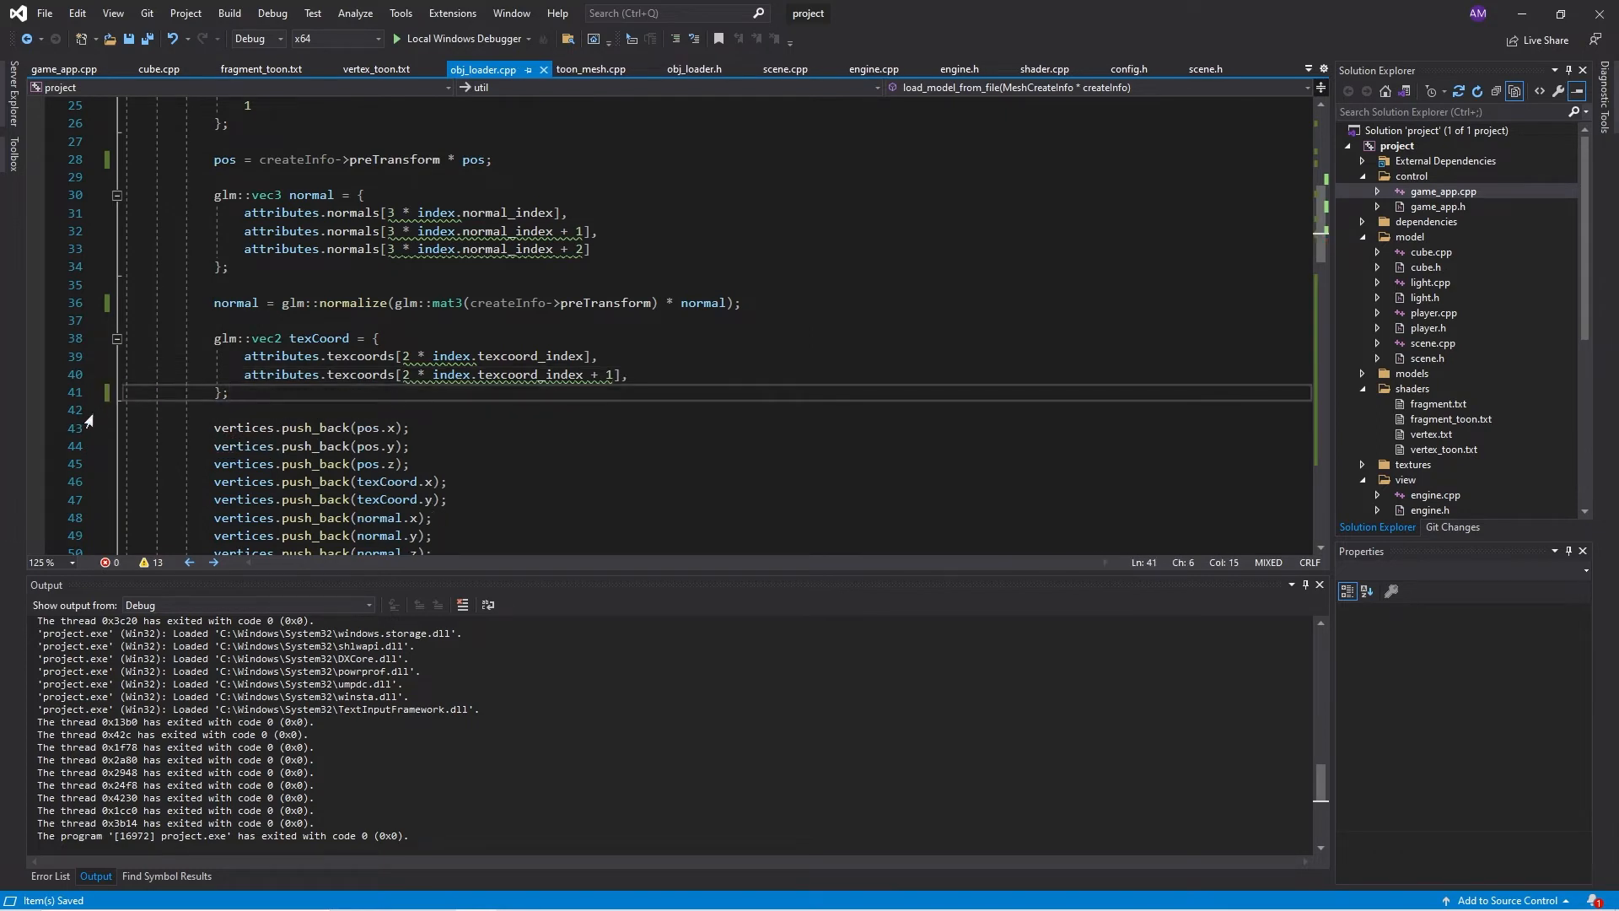
{"action": "left_click", "coordinate": [522, 415]}
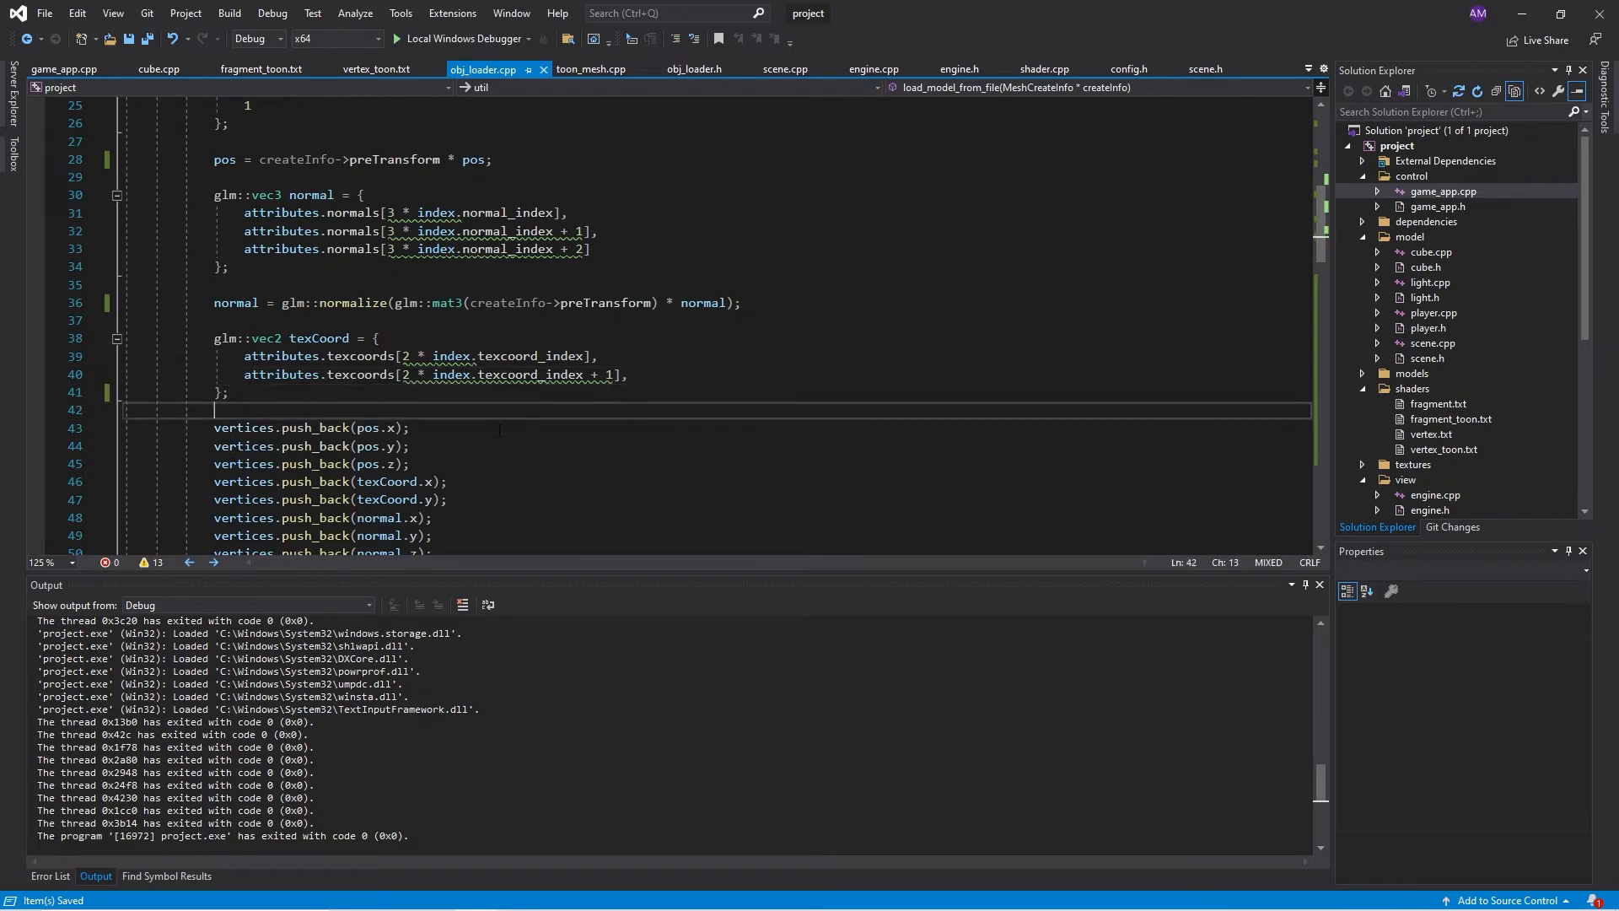
{"action": "scroll", "coordinate": [471, 445], "scroll_direction": "up", "scroll_amount": 6}
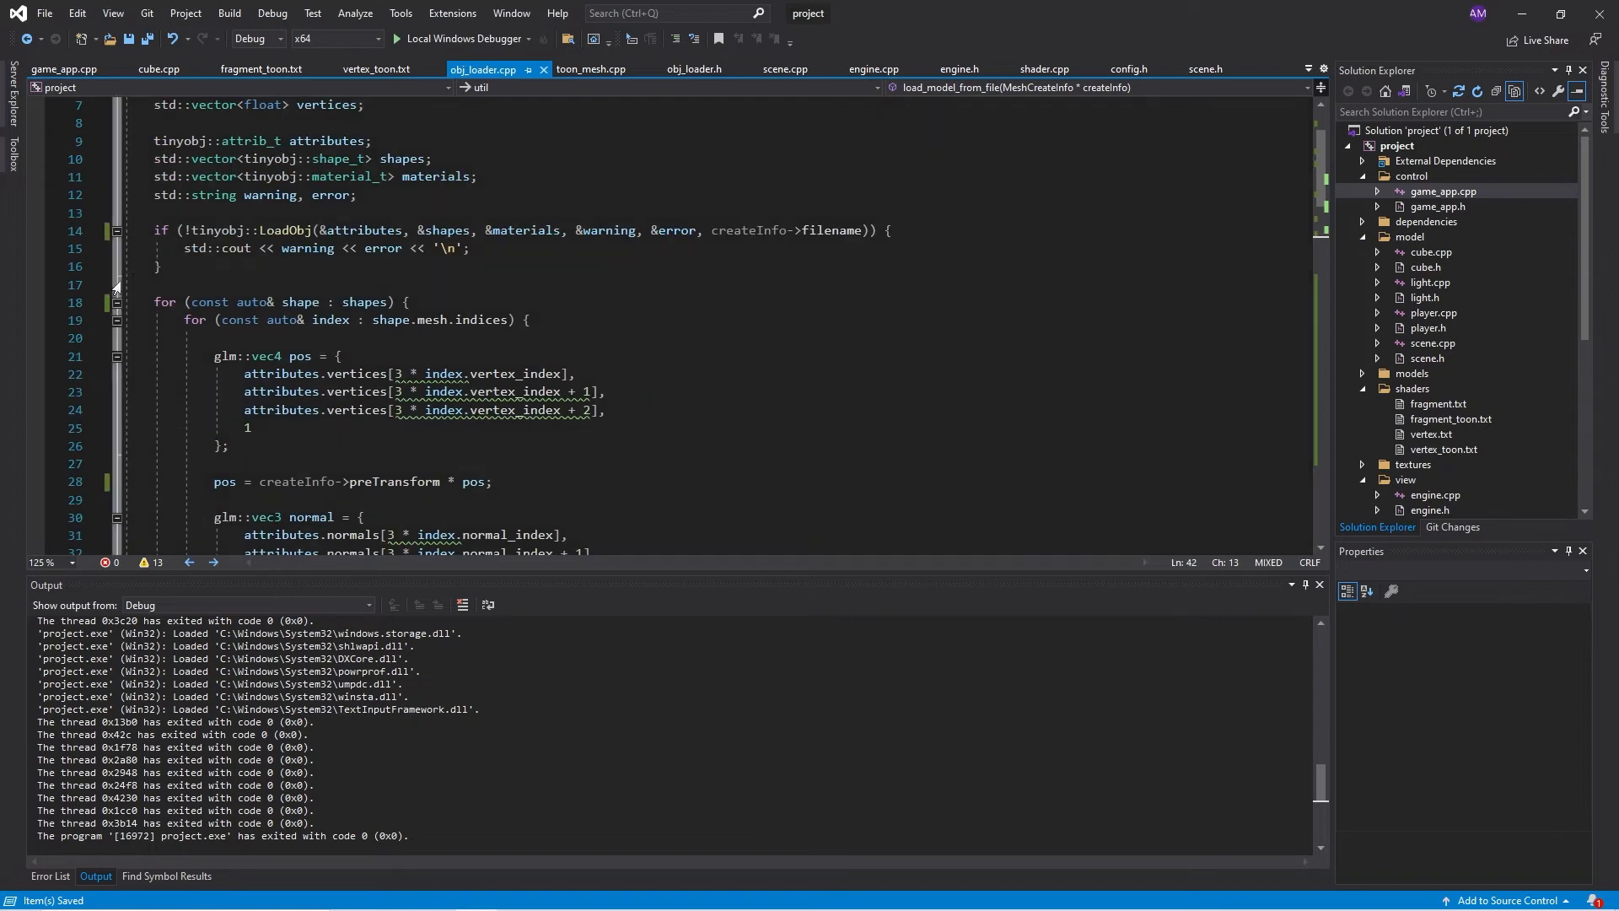
{"action": "scroll", "coordinate": [695, 329], "scroll_direction": "up", "scroll_amount": 2}
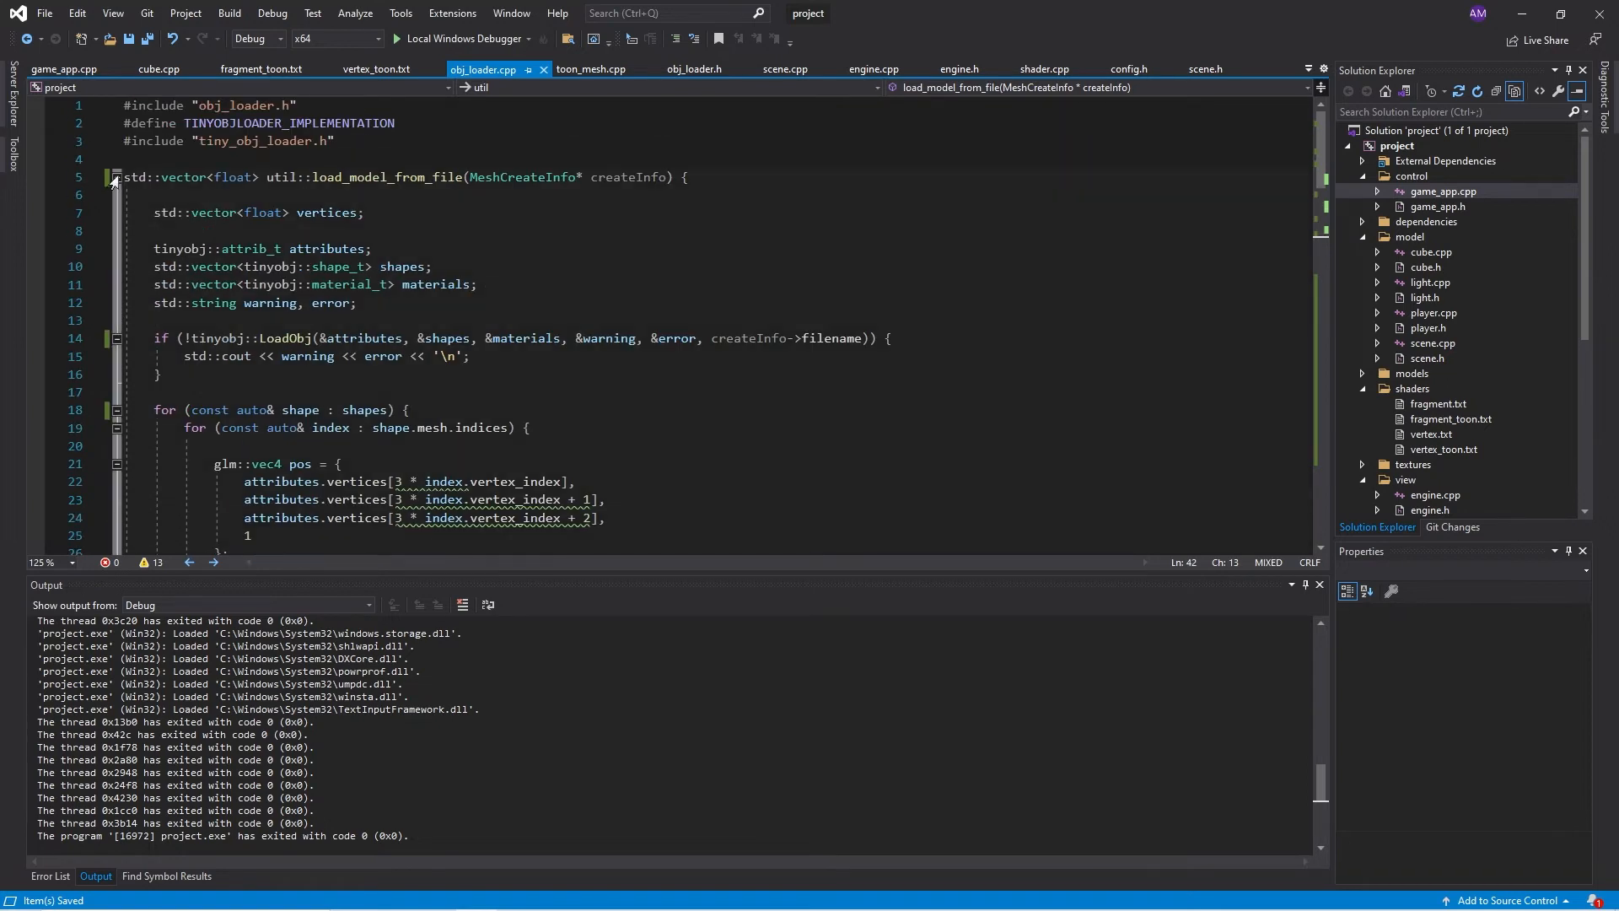
Fold load_model_from_file and unfold load_toon_model_from_file
{"action": "left_click", "coordinate": [116, 177]}
{"action": "left_click", "coordinate": [114, 213]}
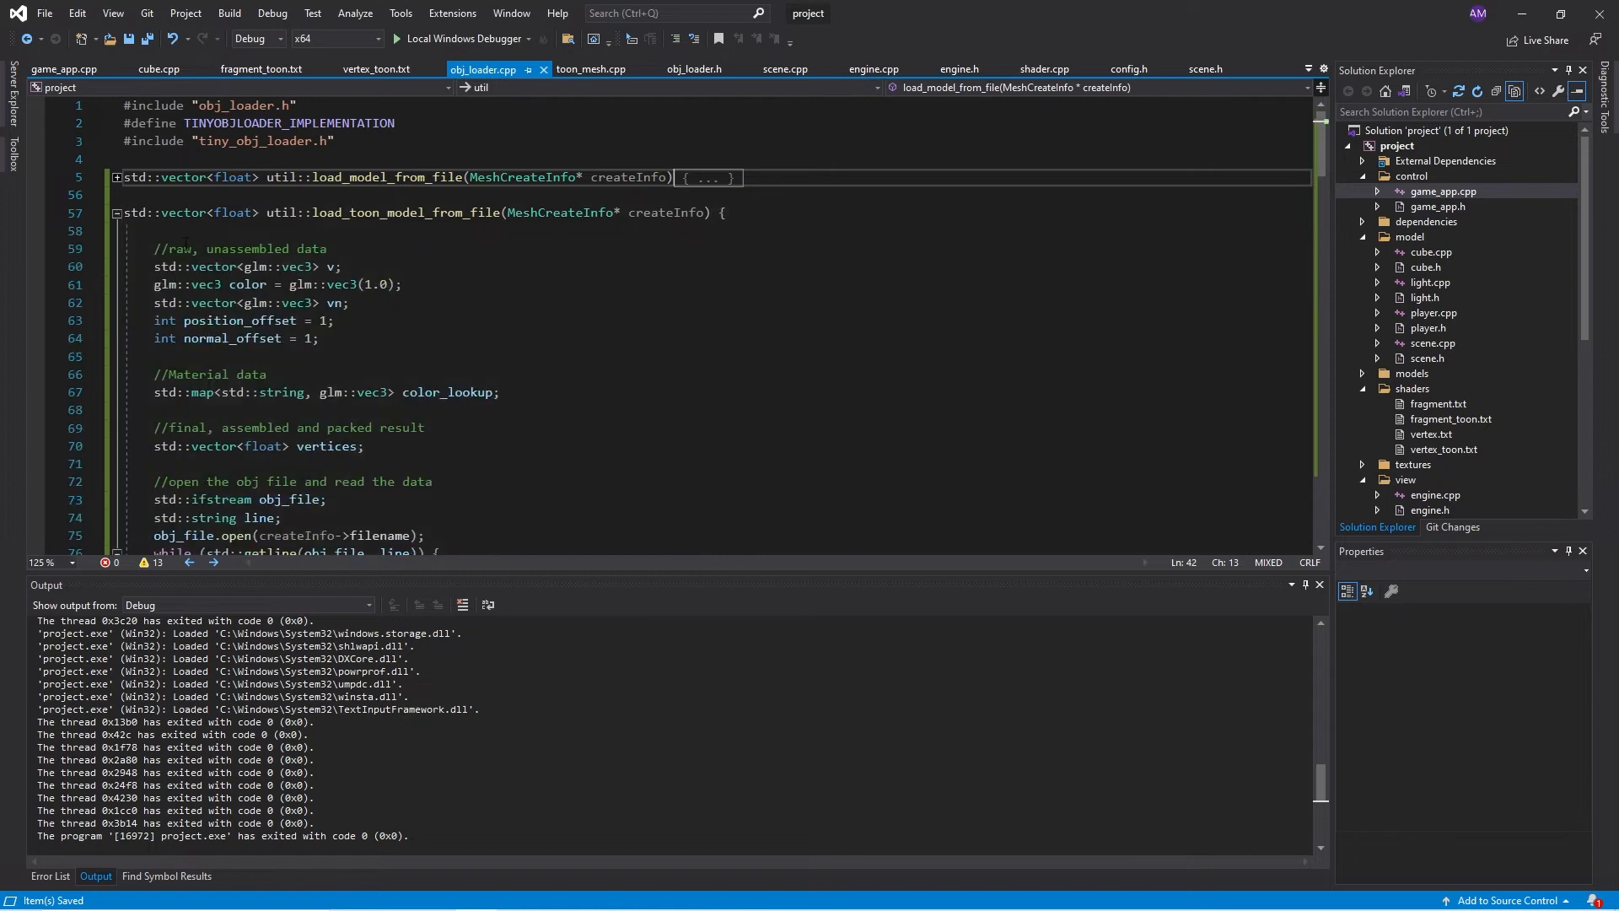
{"action": "scroll", "coordinate": [723, 318], "scroll_direction": "down", "scroll_amount": 2}
{"action": "scroll", "coordinate": [723, 317], "scroll_direction": "down", "scroll_amount": 1}
{"action": "scroll", "coordinate": [724, 317], "scroll_direction": "down", "scroll_amount": 3}
{"action": "scroll", "coordinate": [723, 318], "scroll_direction": "down", "scroll_amount": 4}
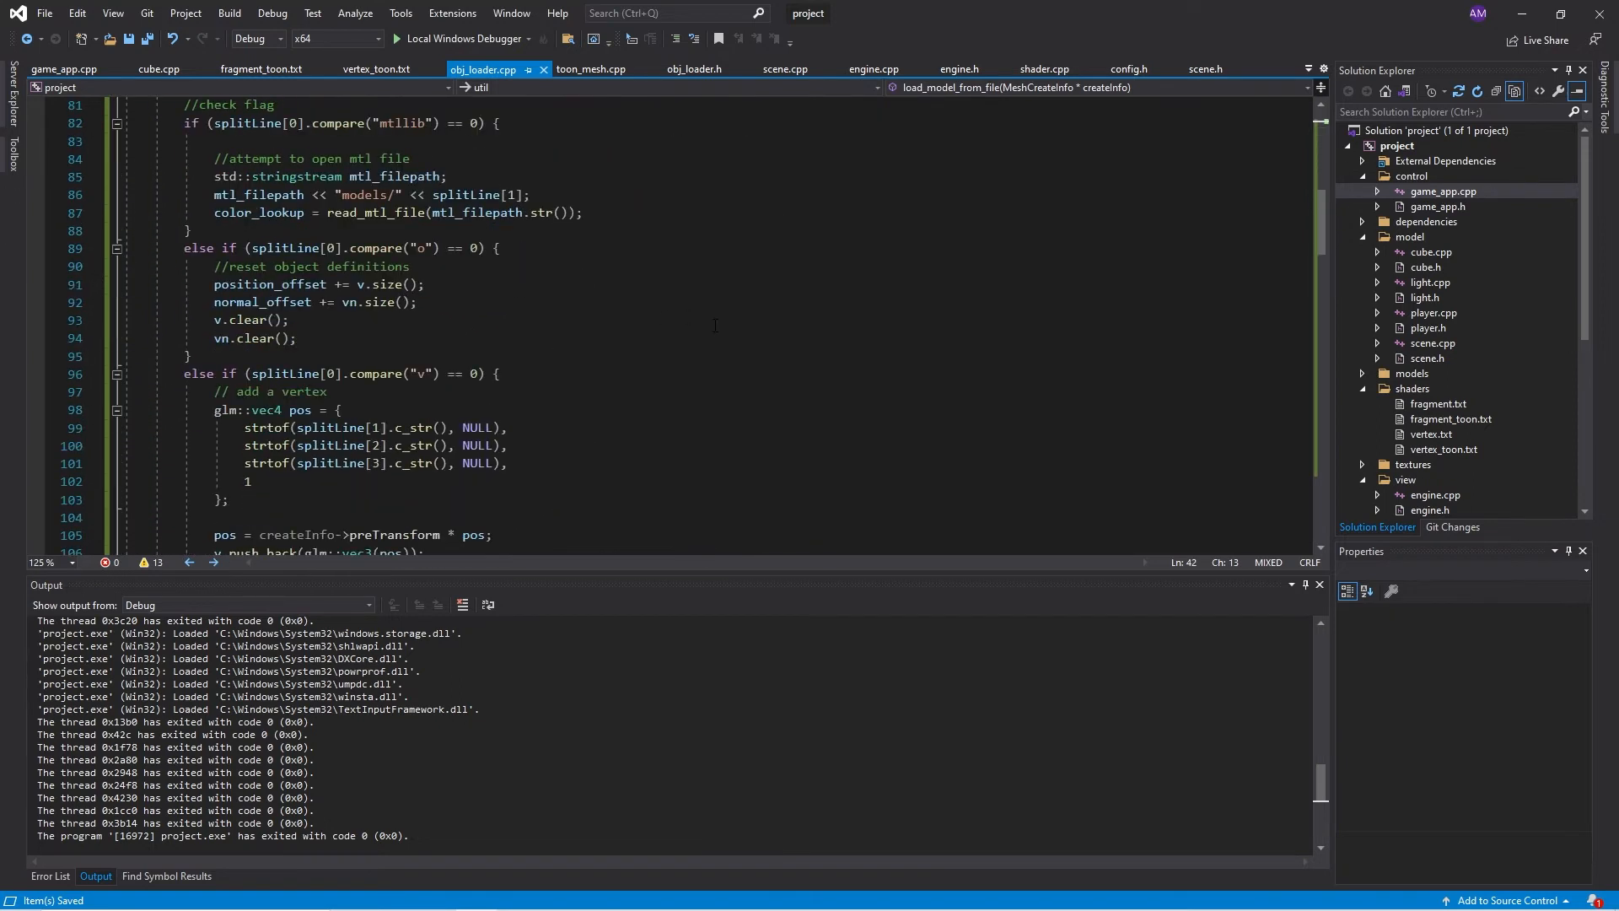
{"action": "scroll", "coordinate": [724, 317], "scroll_direction": "down", "scroll_amount": 2}
{"action": "scroll", "coordinate": [715, 326], "scroll_direction": "down", "scroll_amount": 4}
{"action": "scroll", "coordinate": [705, 336], "scroll_direction": "down", "scroll_amount": 4}
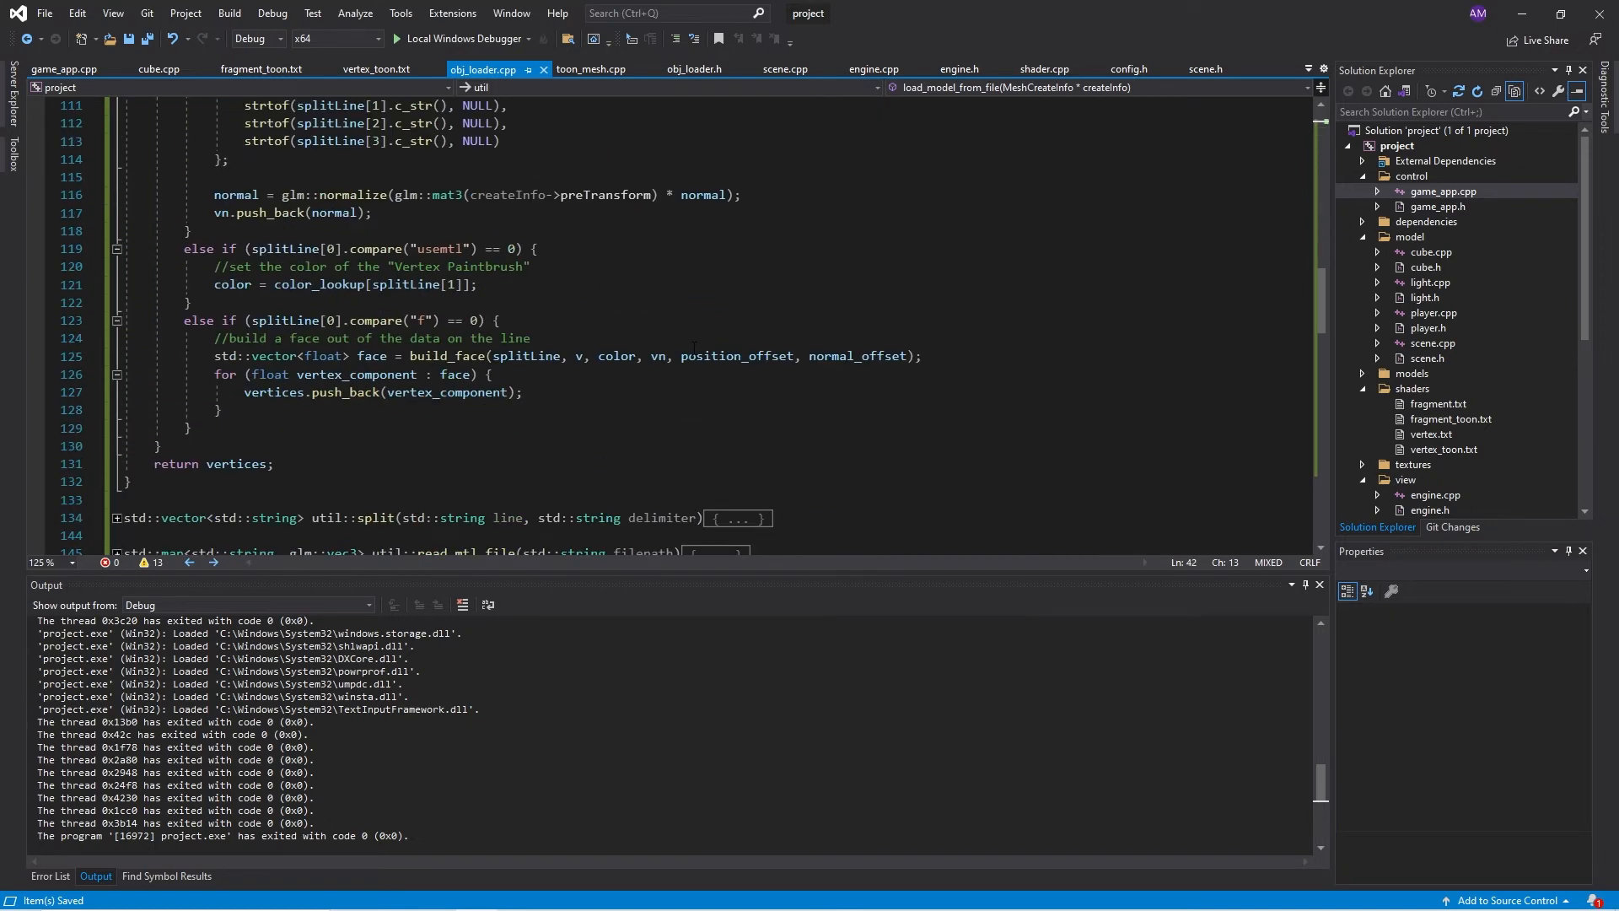
{"action": "scroll", "coordinate": [693, 347], "scroll_direction": "up", "scroll_amount": 7}
{"action": "scroll", "coordinate": [694, 349], "scroll_direction": "up", "scroll_amount": 5}
{"action": "scroll", "coordinate": [694, 351], "scroll_direction": "up", "scroll_amount": 5}
{"action": "scroll", "coordinate": [694, 357], "scroll_direction": "up", "scroll_amount": 3}
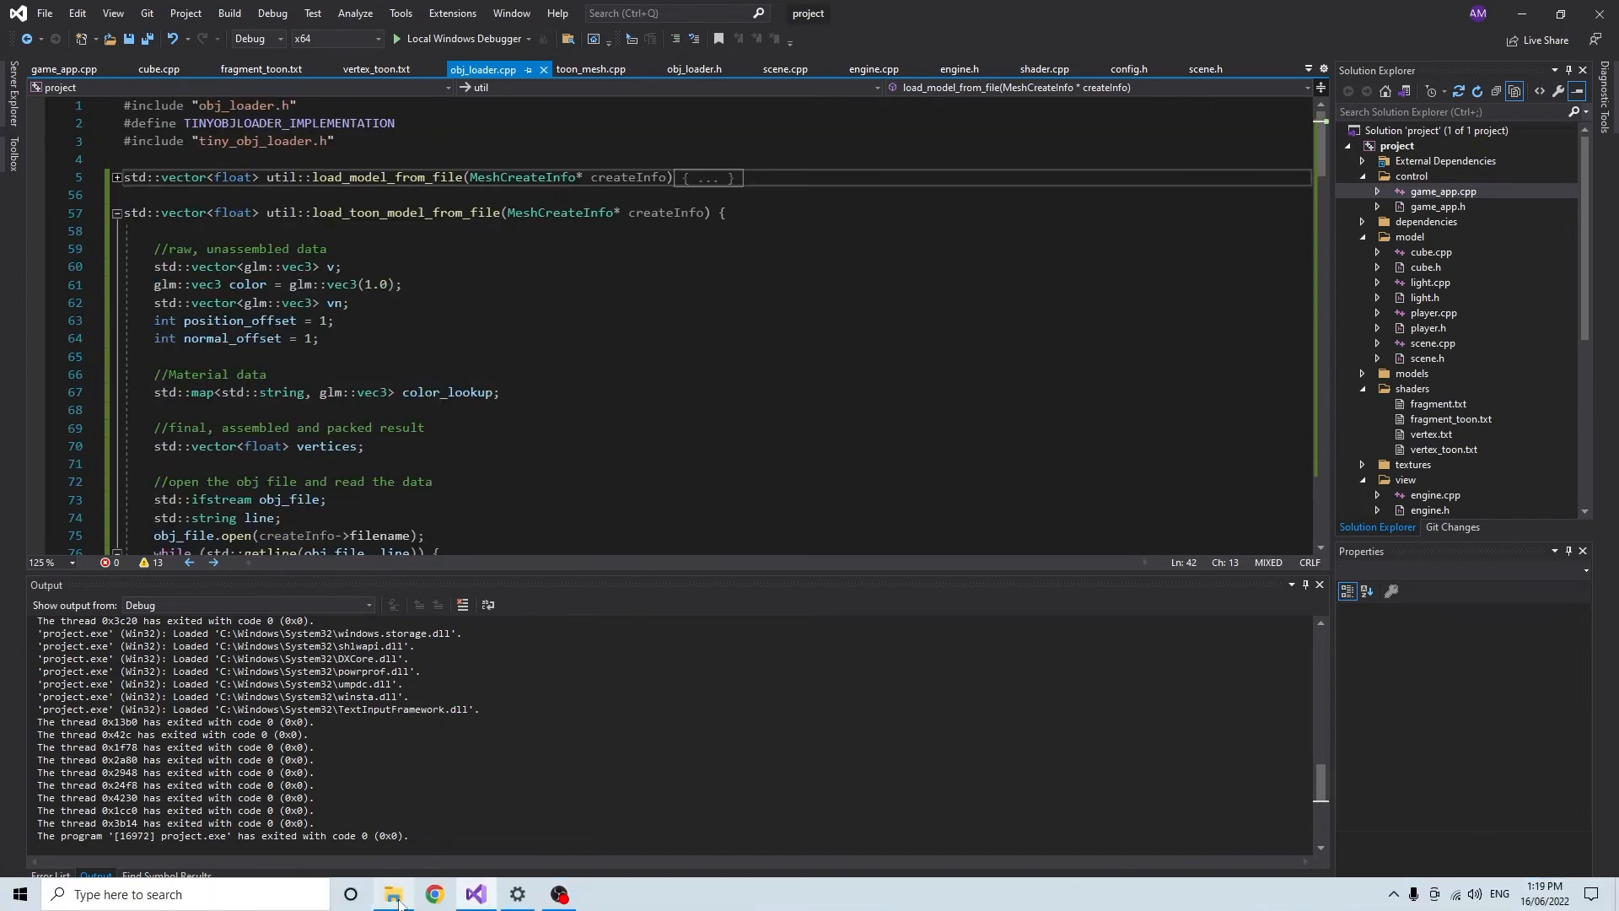
Bring up the models folder and view cube.obj as plain text in Notepad
{"action": "left_click", "coordinate": [478, 894]}
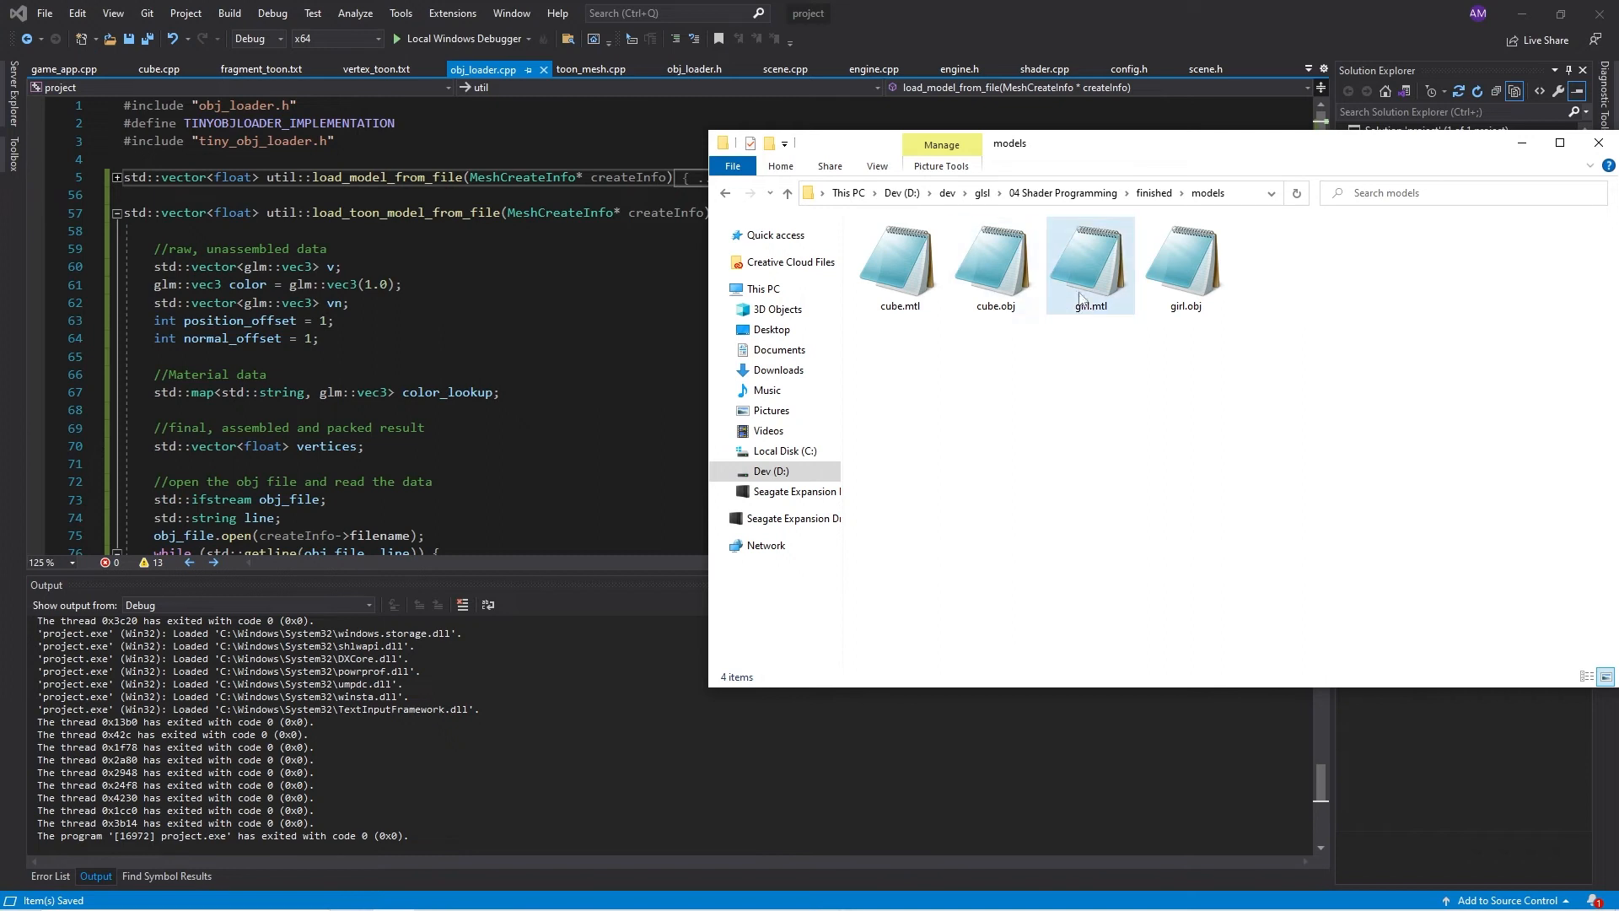
{"action": "double_click", "coordinate": [995, 275]}
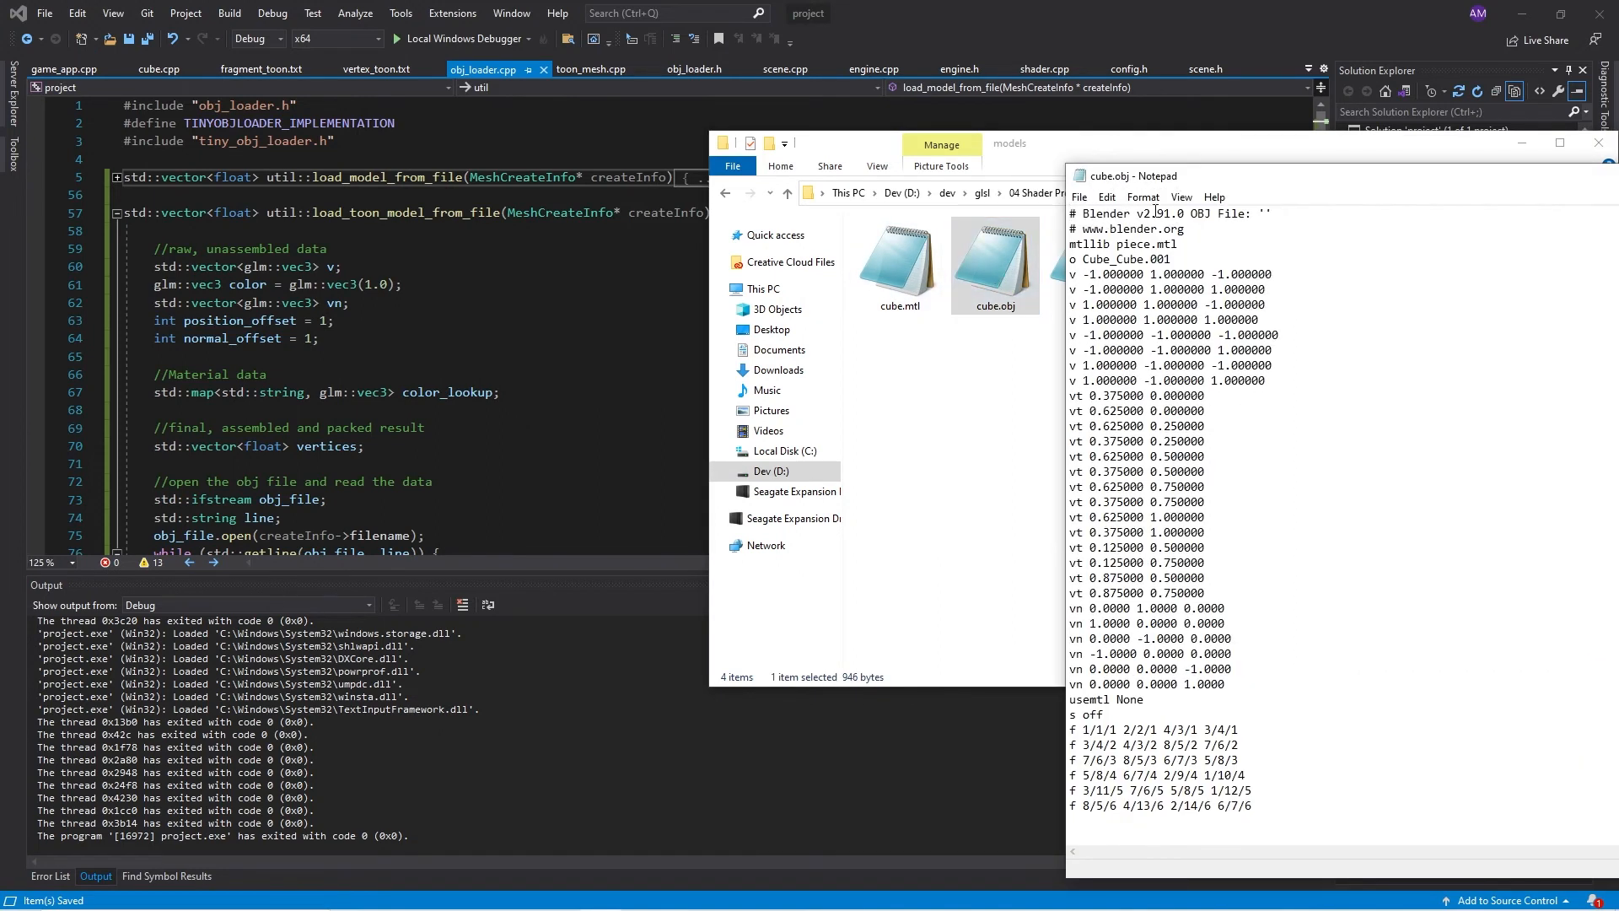
{"action": "mouse_move", "coordinate": [1282, 192]}
{"action": "left_mouse_down"}
{"action": "mouse_move", "coordinate": [1161, 113]}
{"action": "mouse_move", "coordinate": [1164, 65]}
{"action": "mouse_move", "coordinate": [1093, 68]}
{"action": "mouse_move", "coordinate": [1121, 75]}
{"action": "left_mouse_up"}
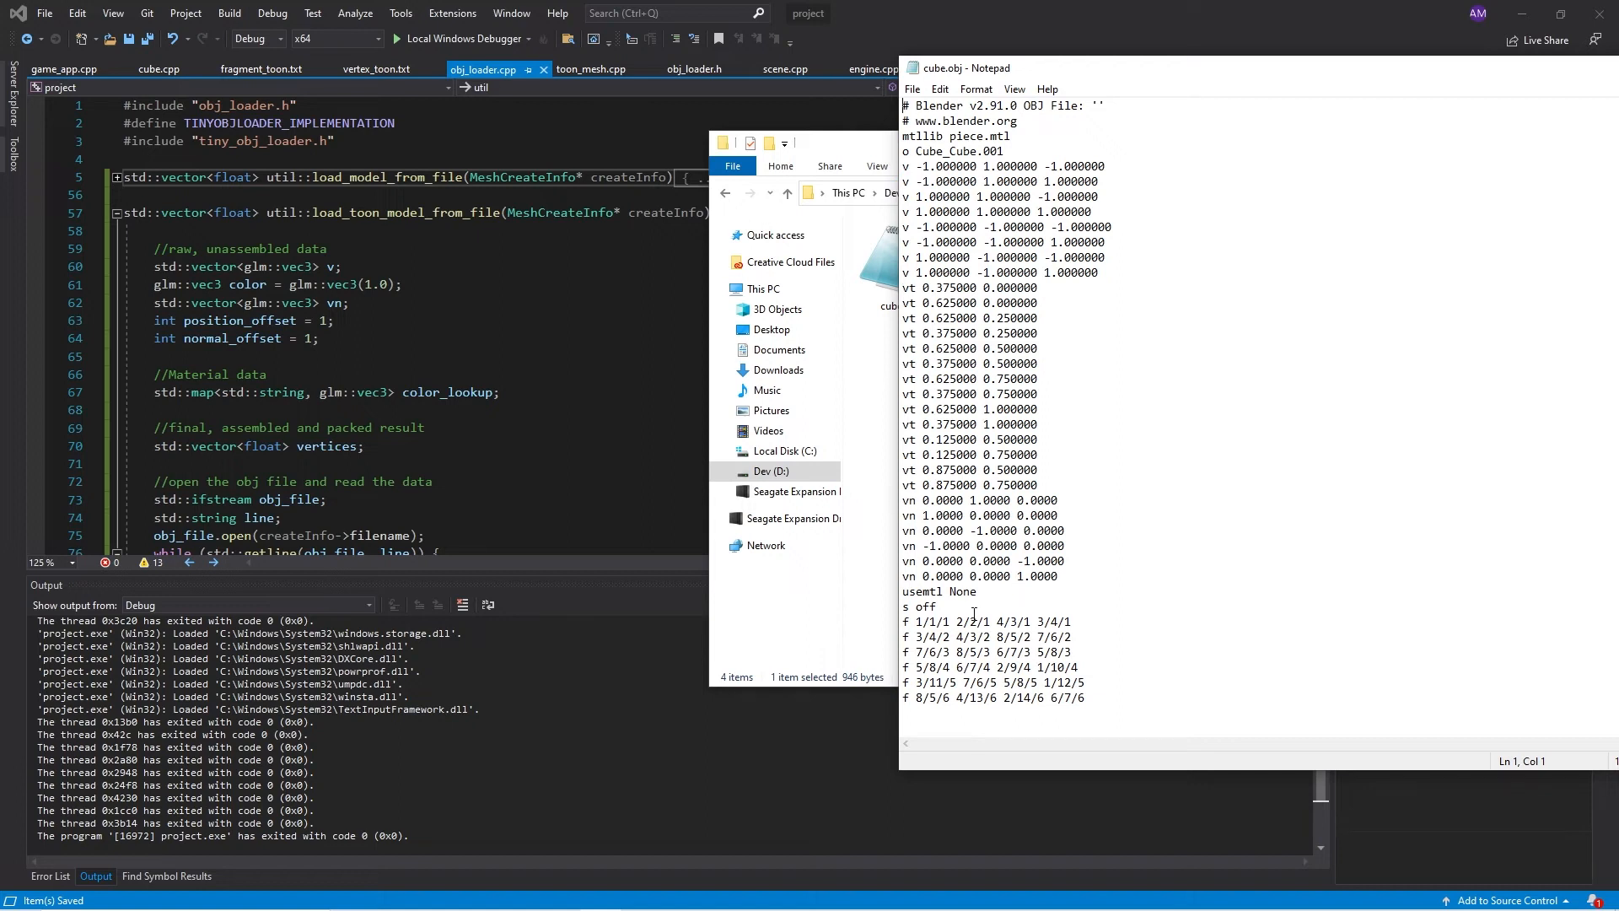
Inspect cube.obj's usemtl None and mtllib piece.mtl references, then bring the folder forward
{"action": "left_click_drag", "start_coordinate": [979, 593], "coordinate": [949, 592]}
{"action": "left_click", "coordinate": [1027, 136]}
{"action": "left_click_drag", "start_coordinate": [1013, 137], "coordinate": [950, 137]}
{"action": "left_click", "coordinate": [1062, 155]}
{"action": "left_click_drag", "start_coordinate": [867, 147], "coordinate": [609, 147]}
View cube.mtl as text and arrange it beside the cube.obj window
{"action": "double_click", "coordinate": [641, 267]}
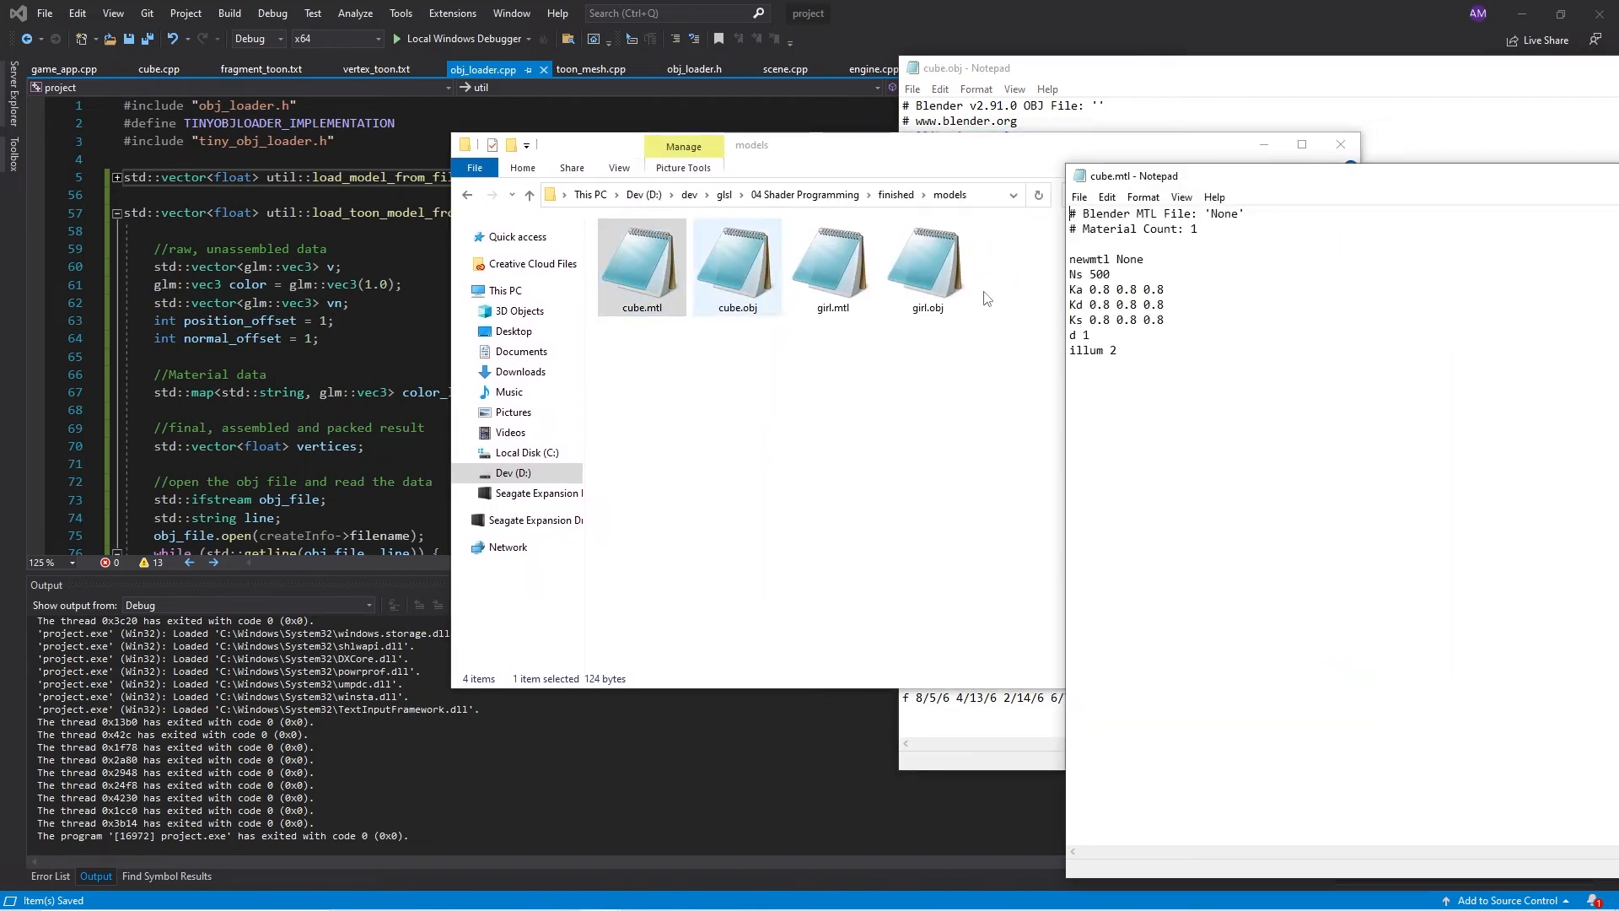
{"action": "left_click_drag", "start_coordinate": [1422, 184], "coordinate": [427, 102]}
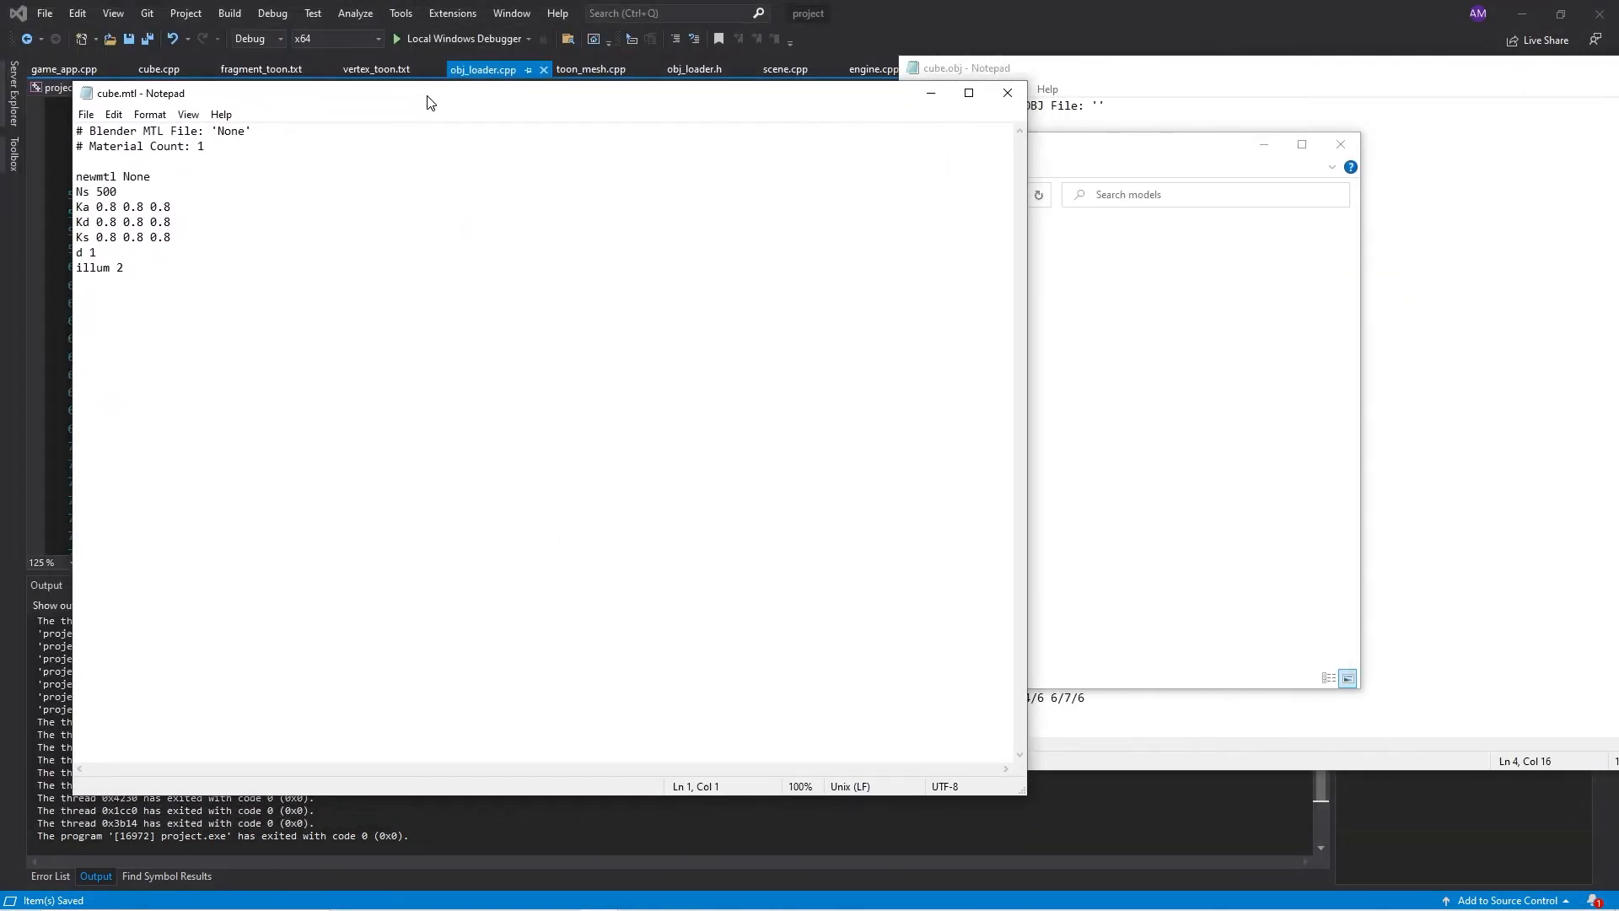
{"action": "left_click_drag", "start_coordinate": [1029, 465], "coordinate": [800, 464]}
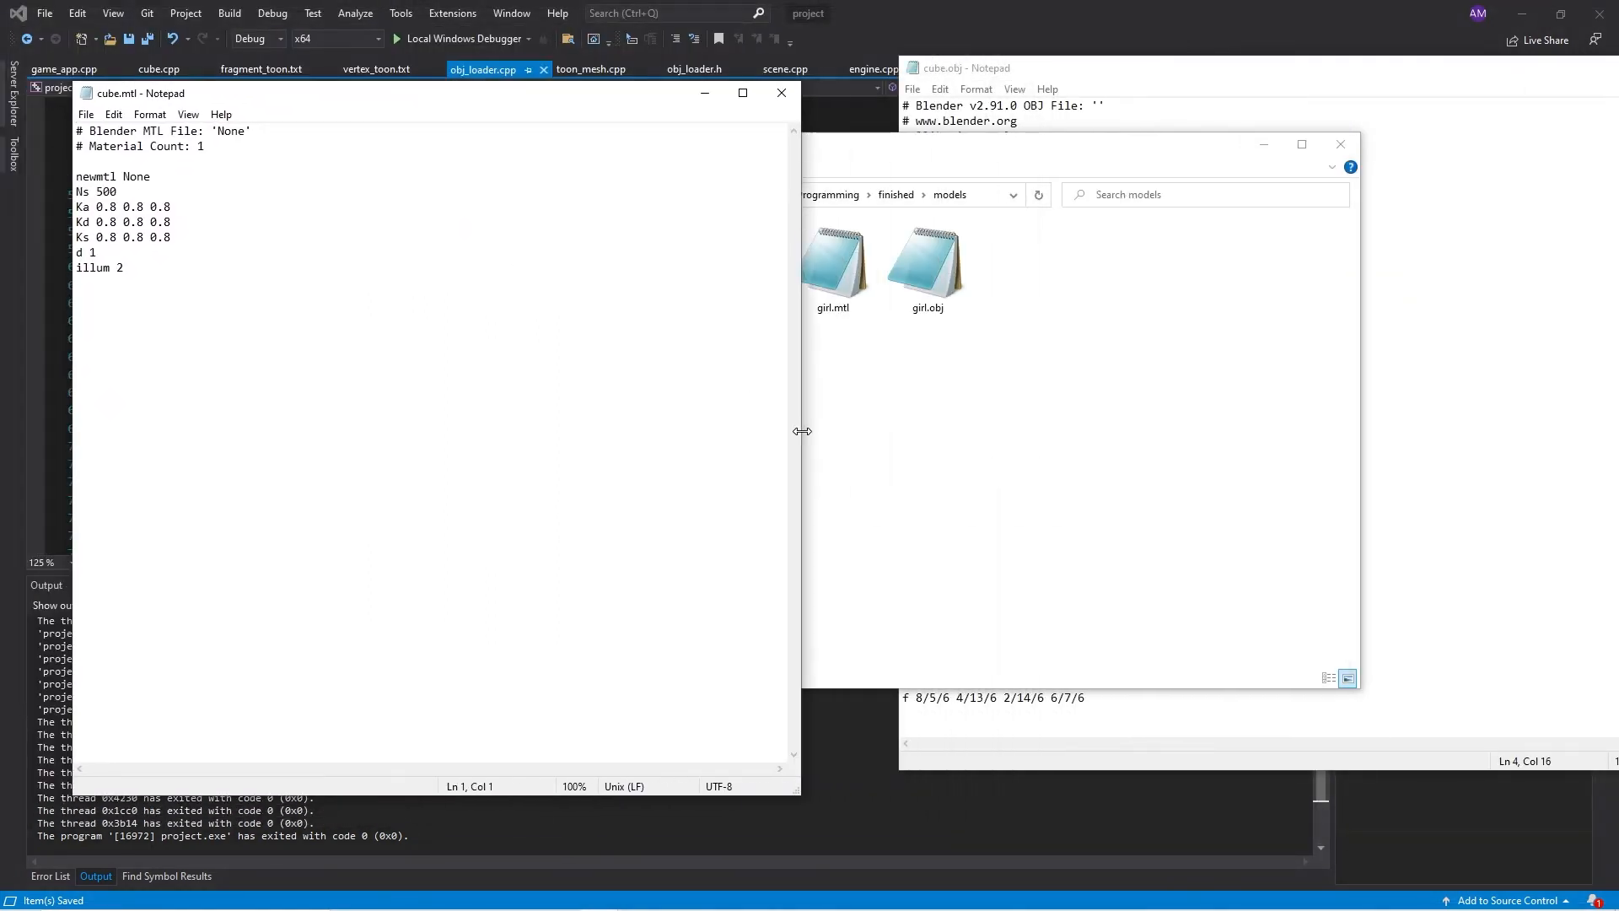
{"action": "left_click", "coordinate": [1434, 168]}
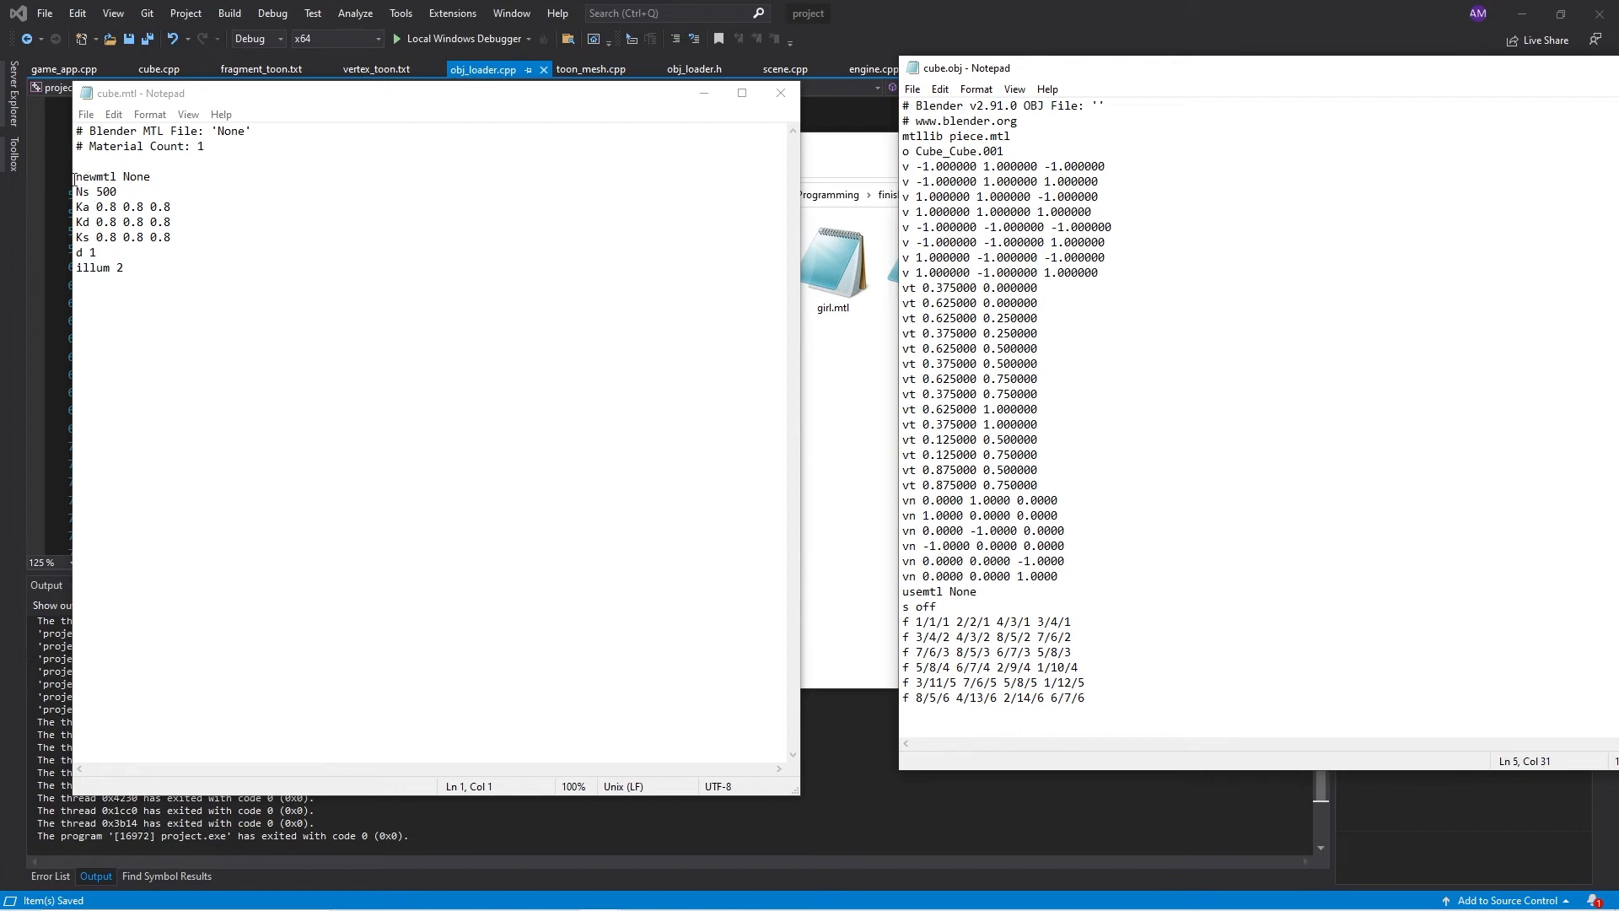
Compare cube.mtl's newmtl entry with cube.obj's usemtl None and check the Ns 500 value
{"action": "left_click_drag", "start_coordinate": [74, 178], "coordinate": [123, 176]}
{"action": "left_click", "coordinate": [503, 336]}
{"action": "left_click_drag", "start_coordinate": [978, 591], "coordinate": [978, 591]}
{"action": "left_click", "coordinate": [85, 191]}
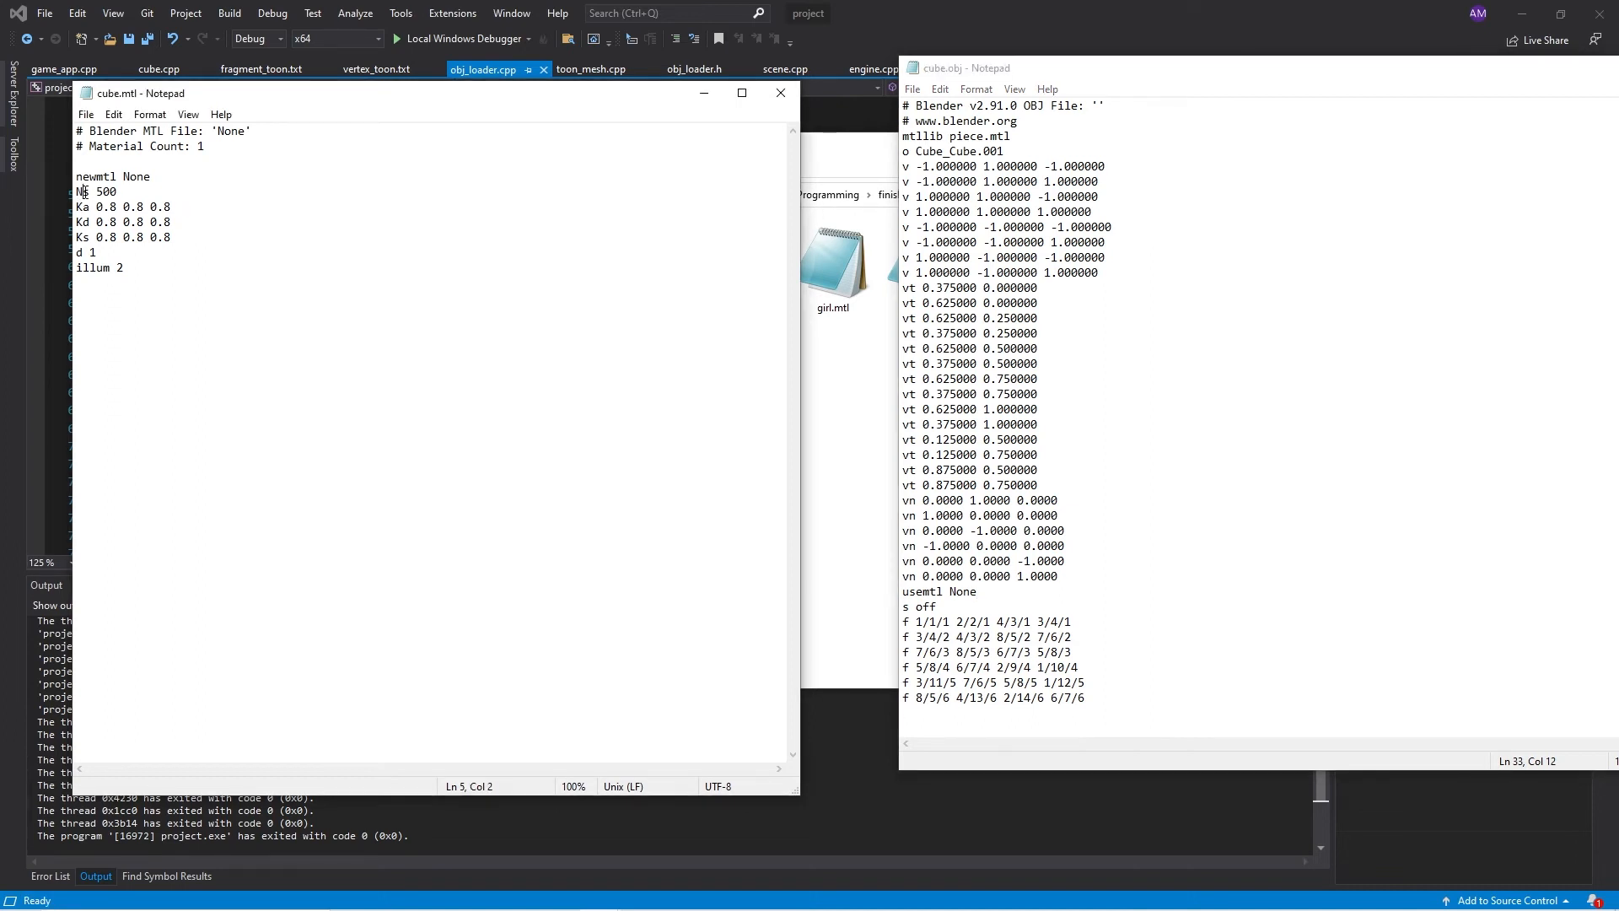
{"action": "left_click_drag", "start_coordinate": [120, 191], "coordinate": [95, 193]}
Review the Ka, Kd and Ks colour values of 0.8 in cube.mtl, then move cube.obj aside
{"action": "left_click", "coordinate": [201, 209]}
{"action": "key", "text": "shift+Left"}
{"action": "key", "text": "shift+Left"}
{"action": "key", "text": "shift+Left"}
{"action": "key", "text": "shift+Left"}
{"action": "key", "text": "shift+Left"}
{"action": "left_click_drag", "start_coordinate": [172, 223], "coordinate": [81, 237]}
{"action": "left_click", "coordinate": [201, 240]}
{"action": "left_click_drag", "start_coordinate": [1540, 76], "coordinate": [1201, 100]}
{"action": "left_click", "coordinate": [1513, 92]}
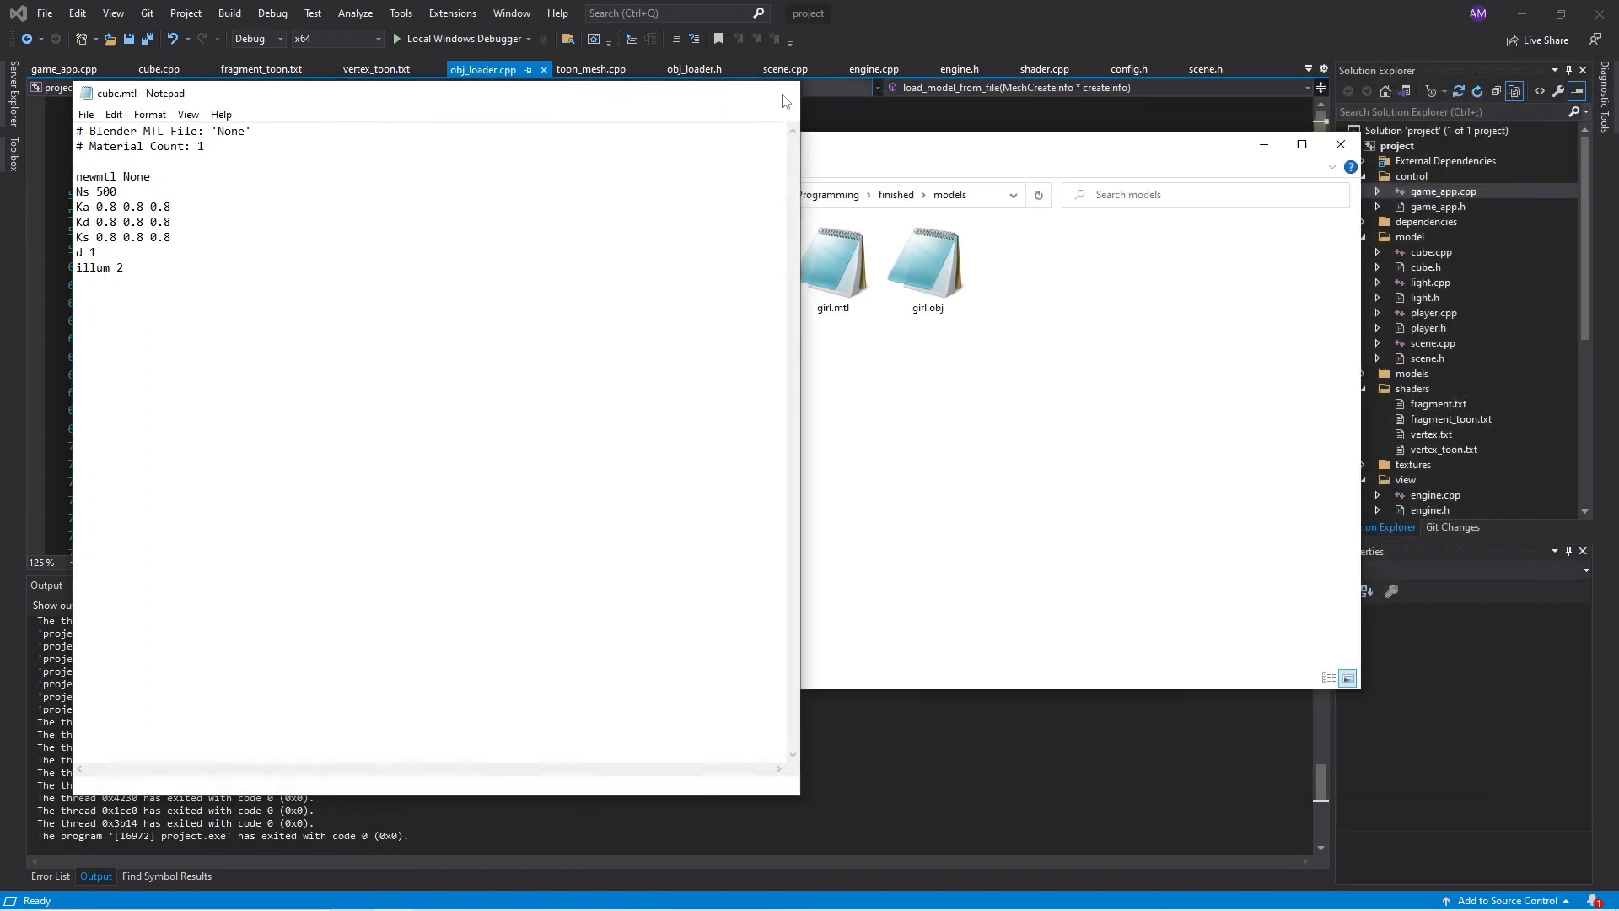
{"action": "left_click", "coordinate": [784, 99]}
{"action": "double_click", "coordinate": [908, 271]}
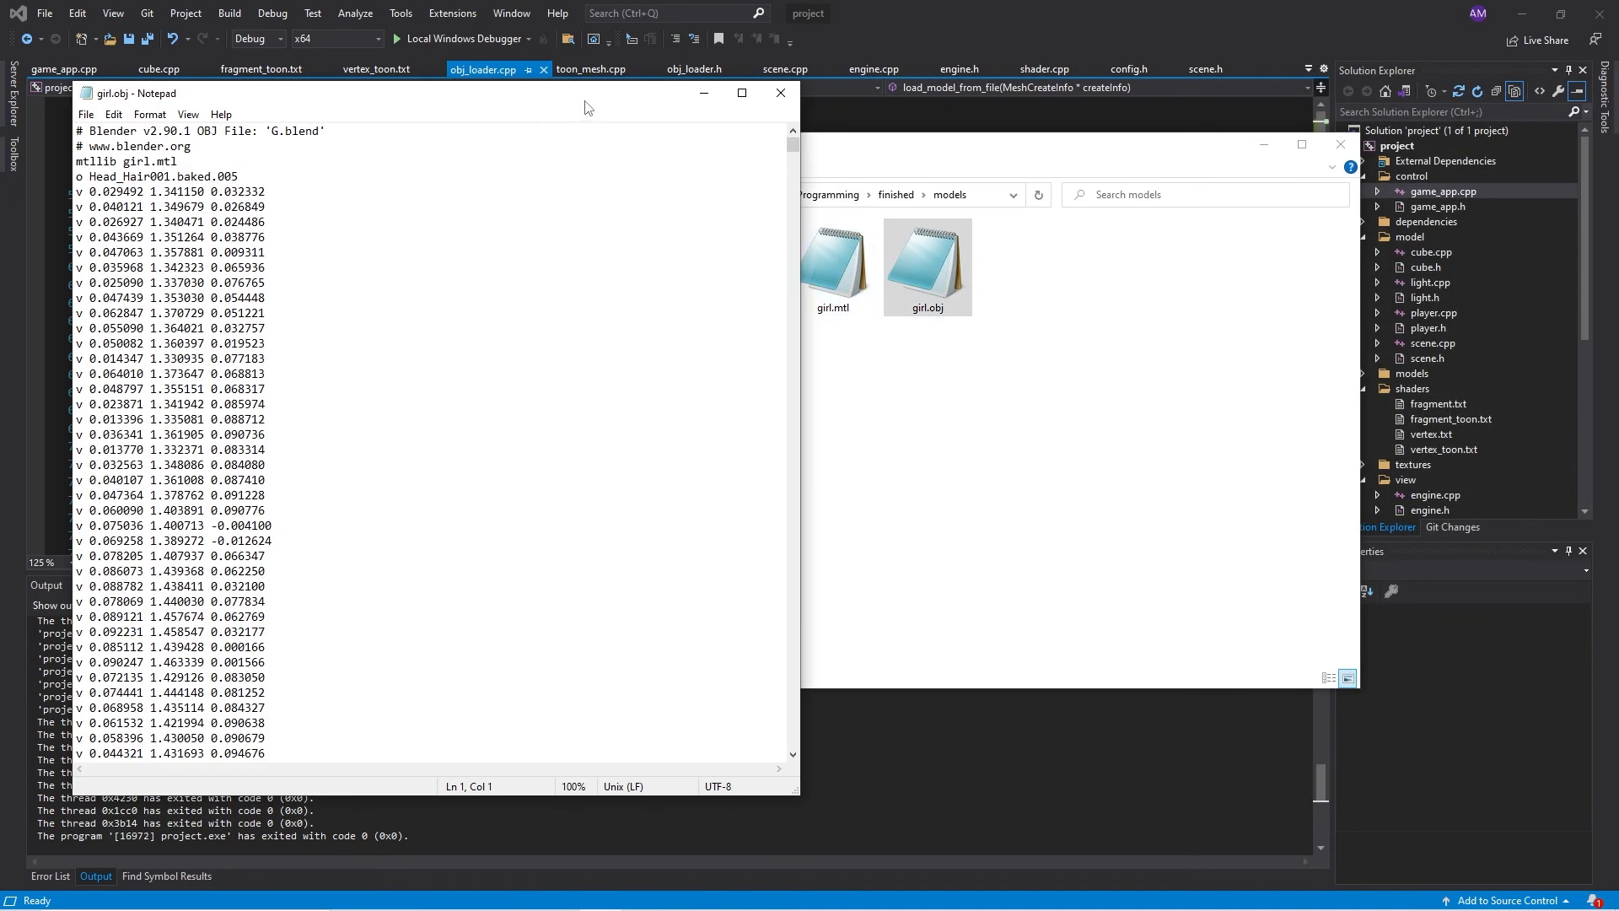
{"action": "left_click_drag", "start_coordinate": [586, 106], "coordinate": [1333, 106]}
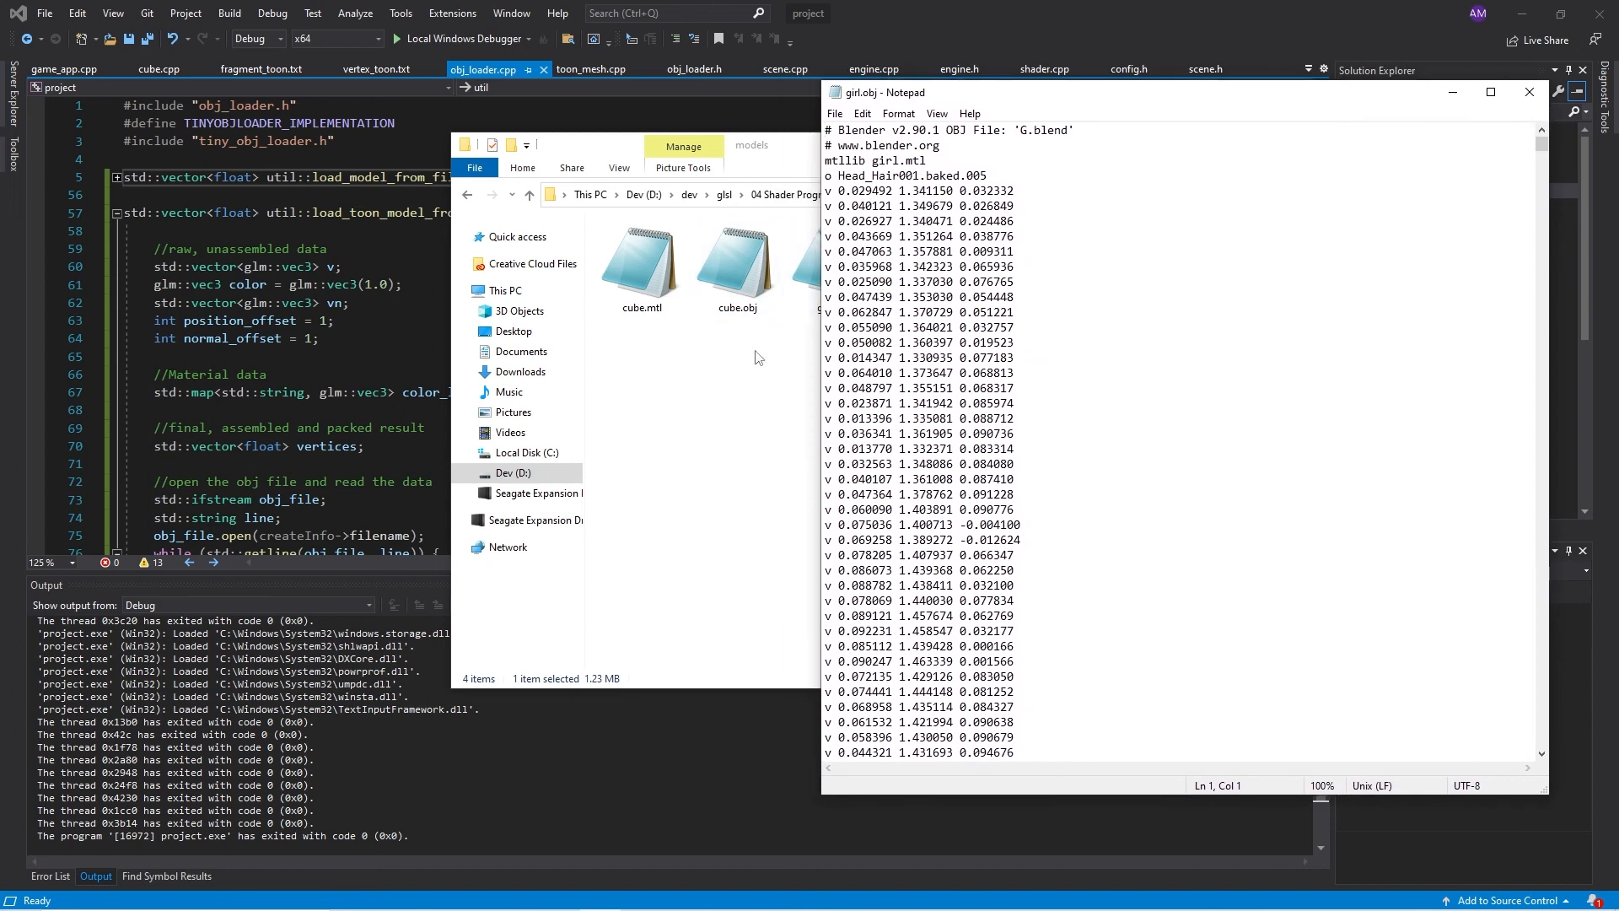
{"action": "double_click", "coordinate": [833, 272]}
{"action": "left_click", "coordinate": [1185, 112]}
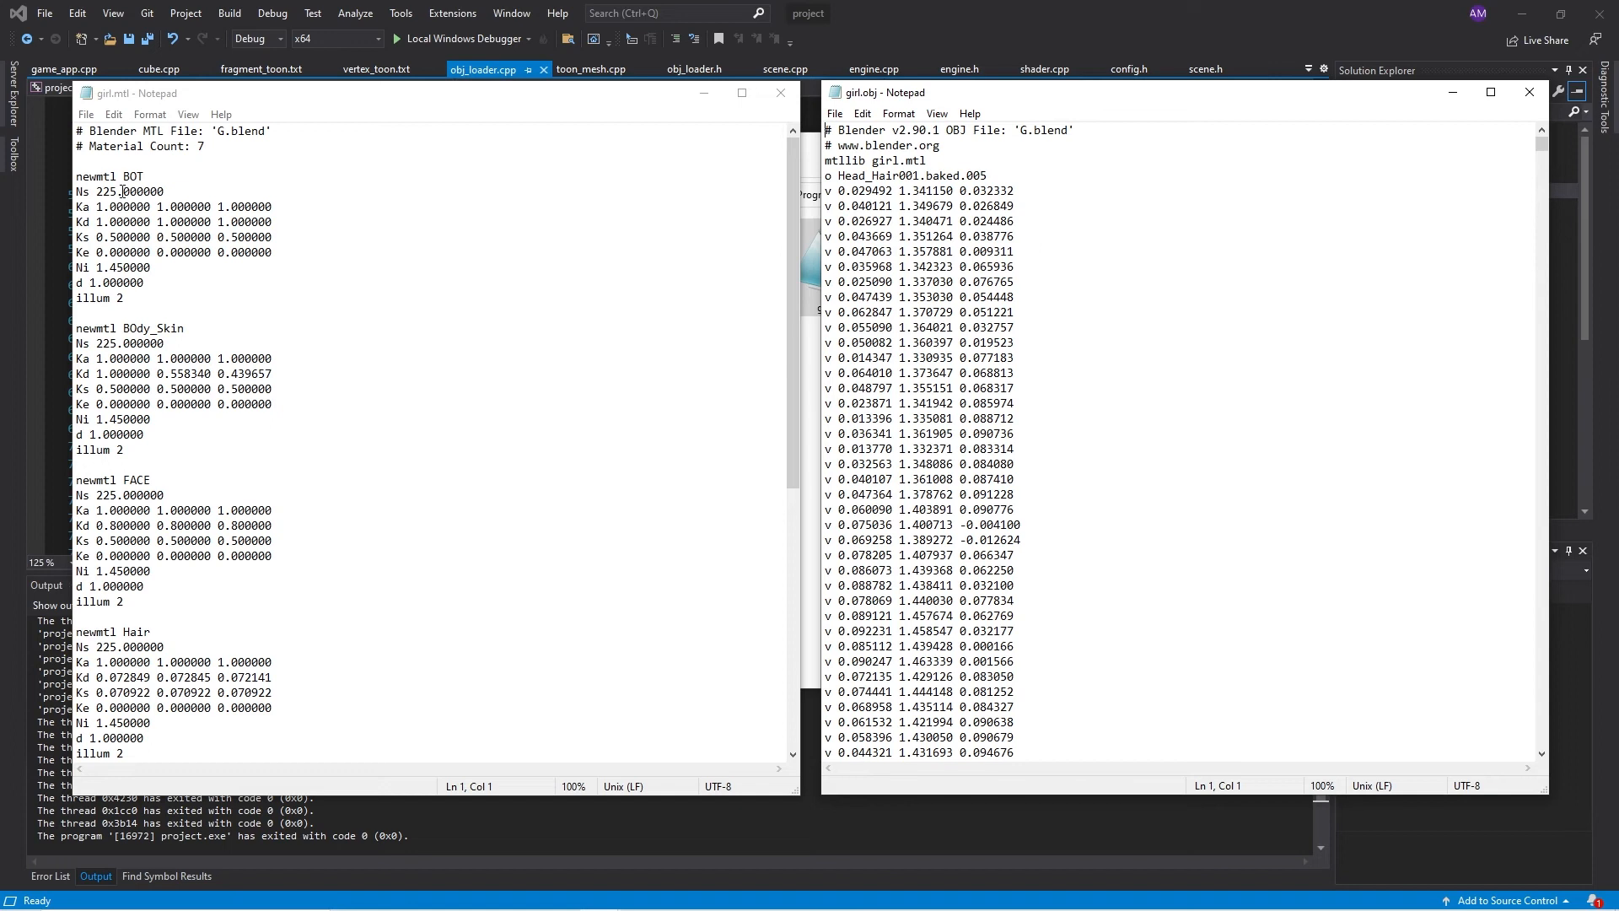
{"action": "left_click_drag", "start_coordinate": [194, 328], "coordinate": [122, 328]}
{"action": "left_click", "coordinate": [206, 337]}
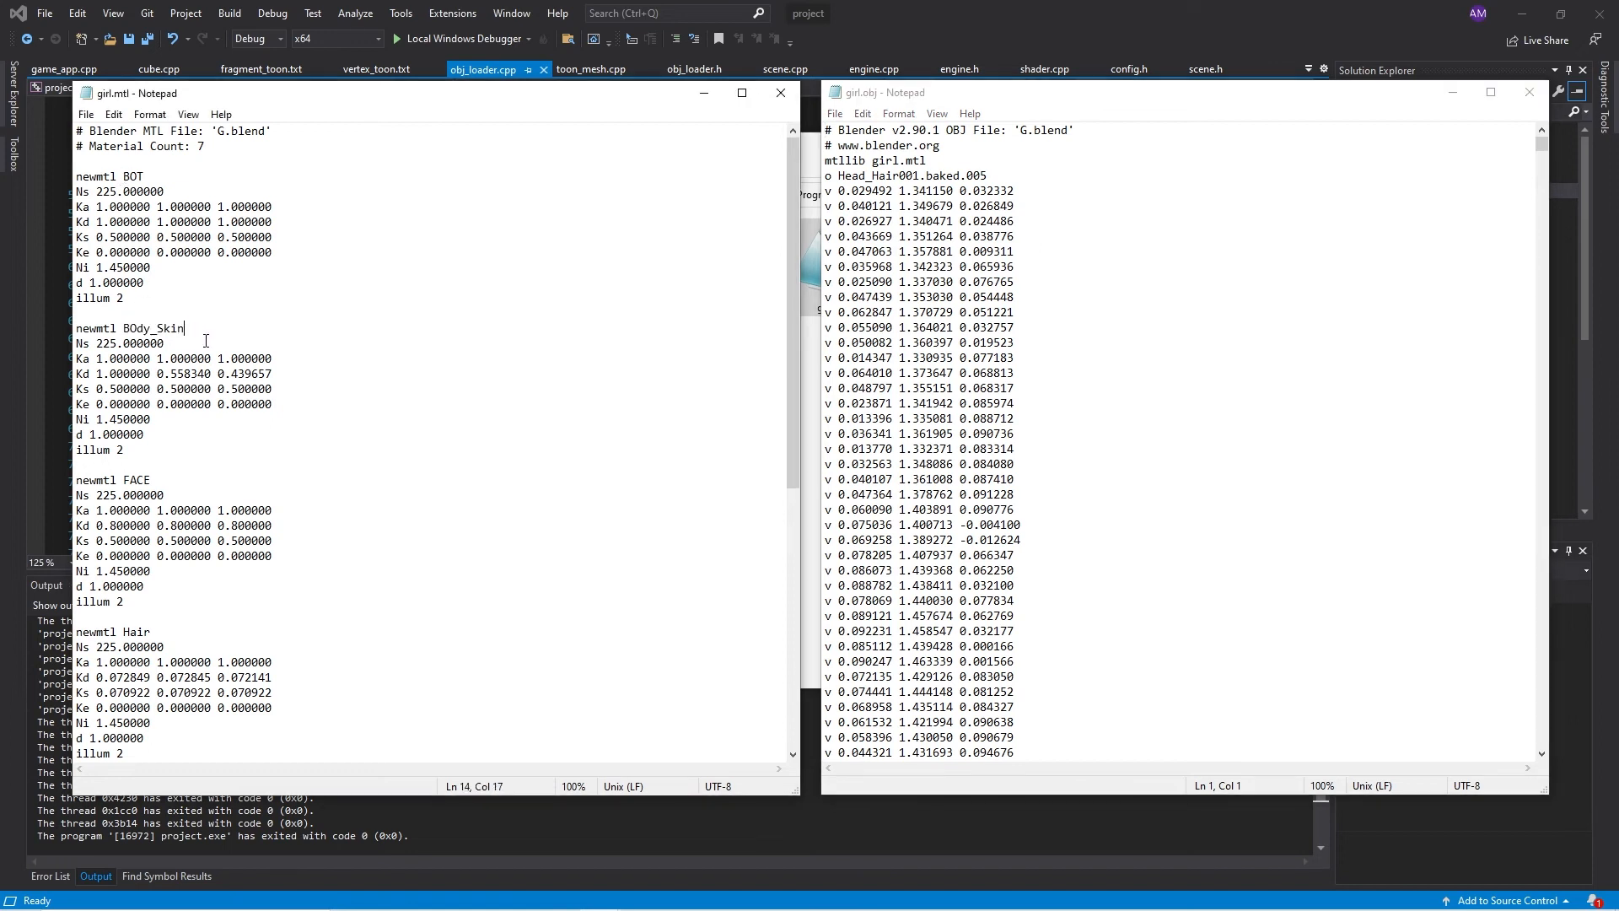
{"action": "scroll", "coordinate": [350, 508], "scroll_direction": "down", "scroll_amount": 6}
{"action": "scroll", "coordinate": [347, 513], "scroll_direction": "down", "scroll_amount": 2}
{"action": "scroll", "coordinate": [345, 515], "scroll_direction": "down", "scroll_amount": 1}
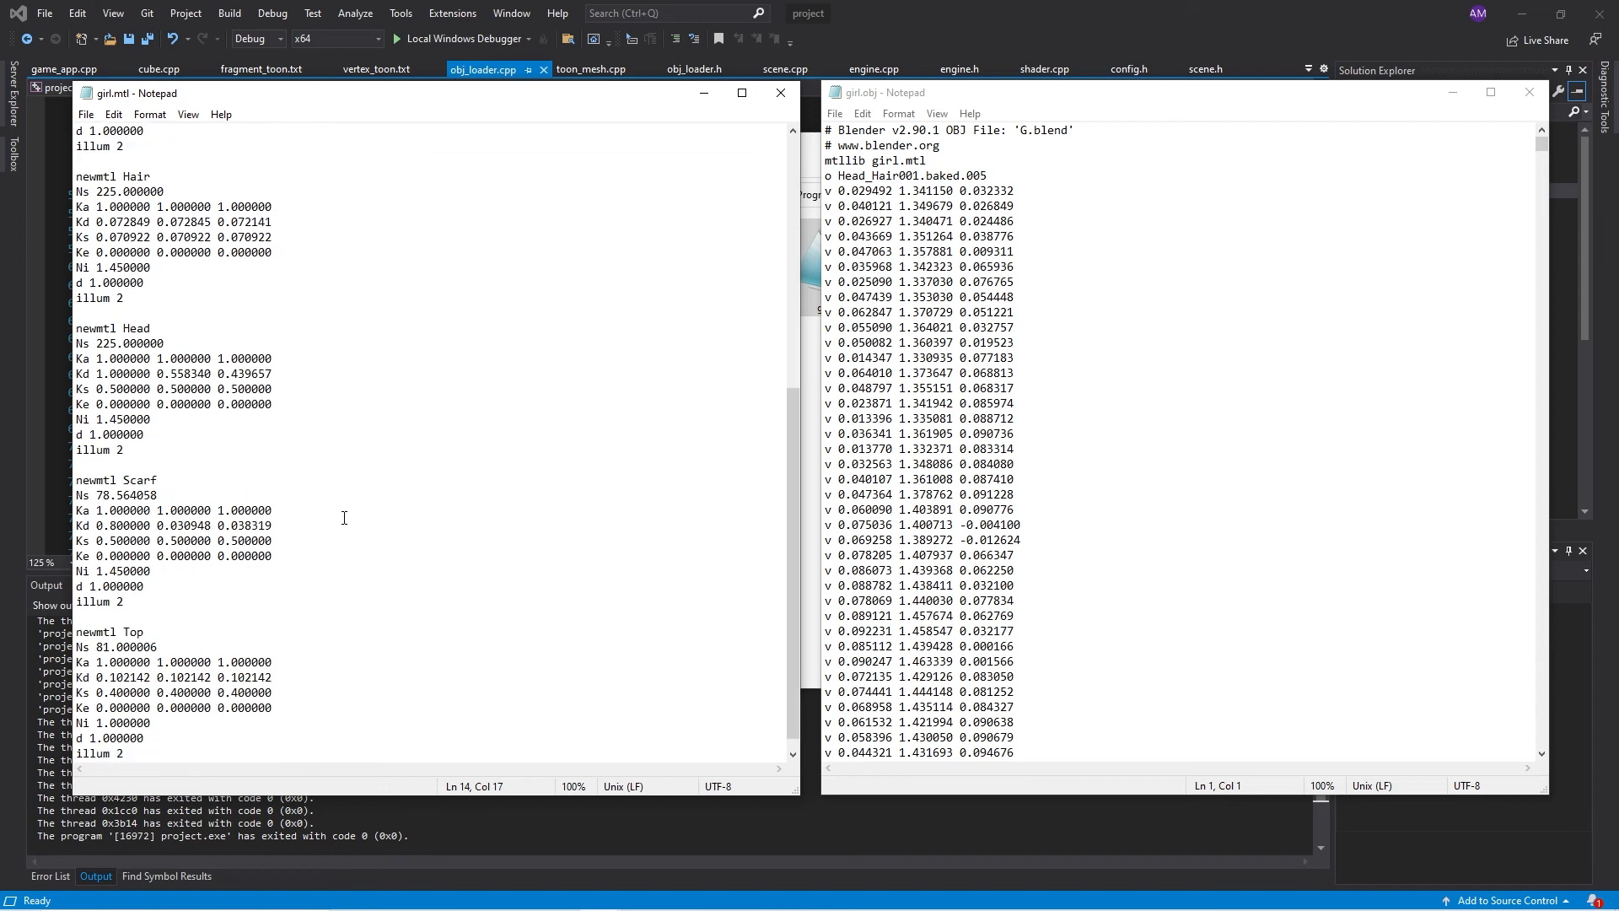
{"action": "scroll", "coordinate": [343, 517], "scroll_direction": "down", "scroll_amount": 1}
{"action": "scroll", "coordinate": [341, 527], "scroll_direction": "up", "scroll_amount": 8}
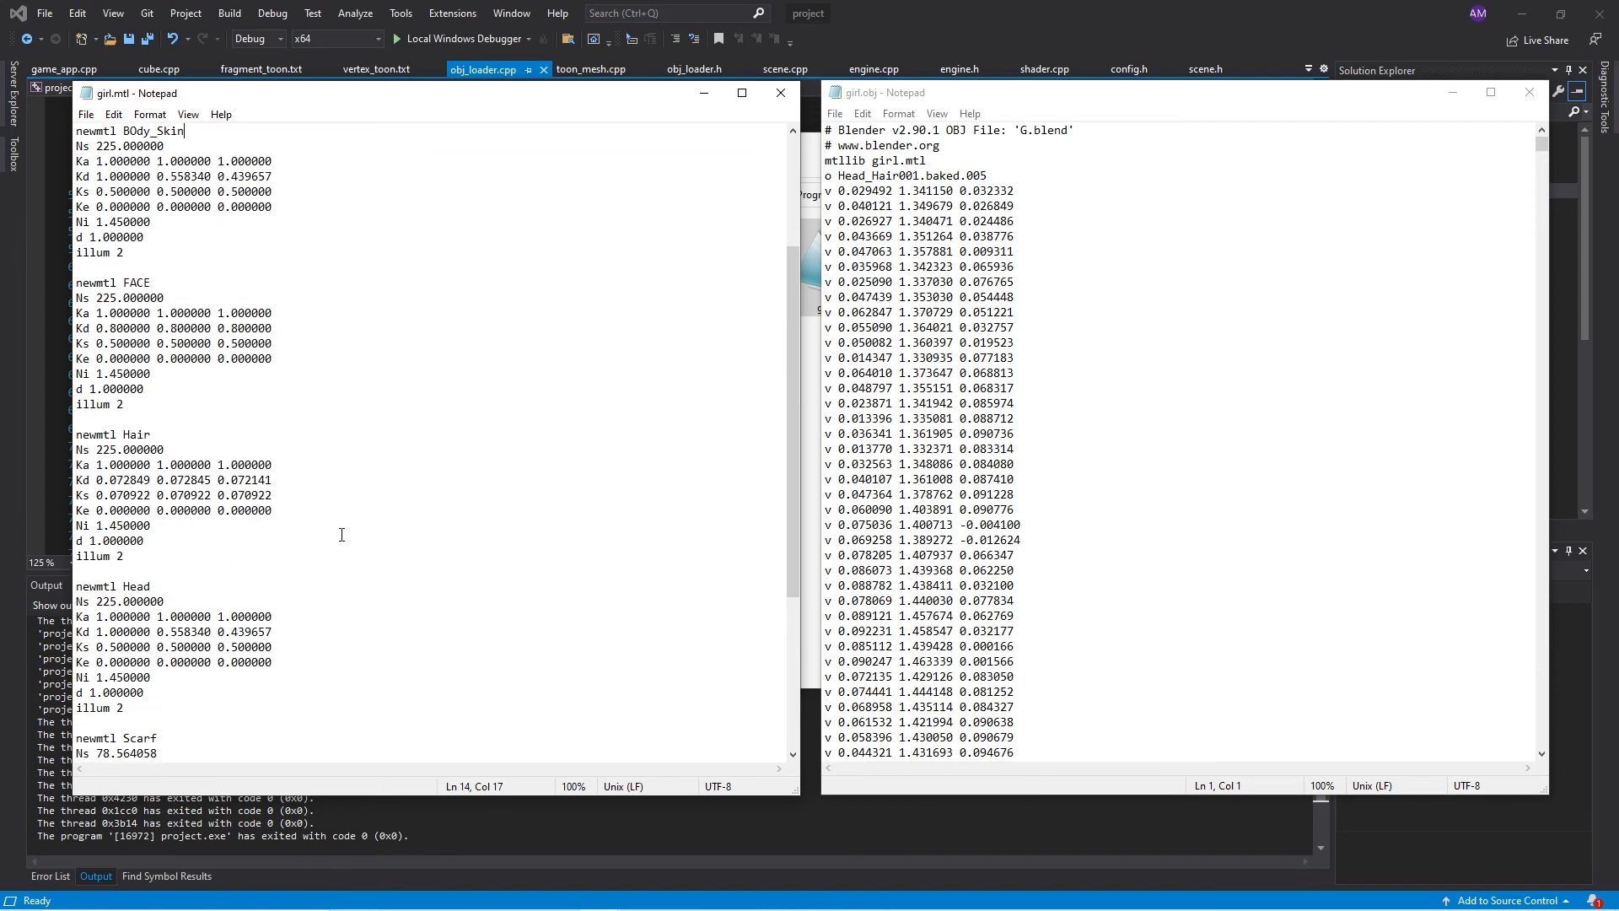
{"action": "scroll", "coordinate": [341, 532], "scroll_direction": "up", "scroll_amount": 2}
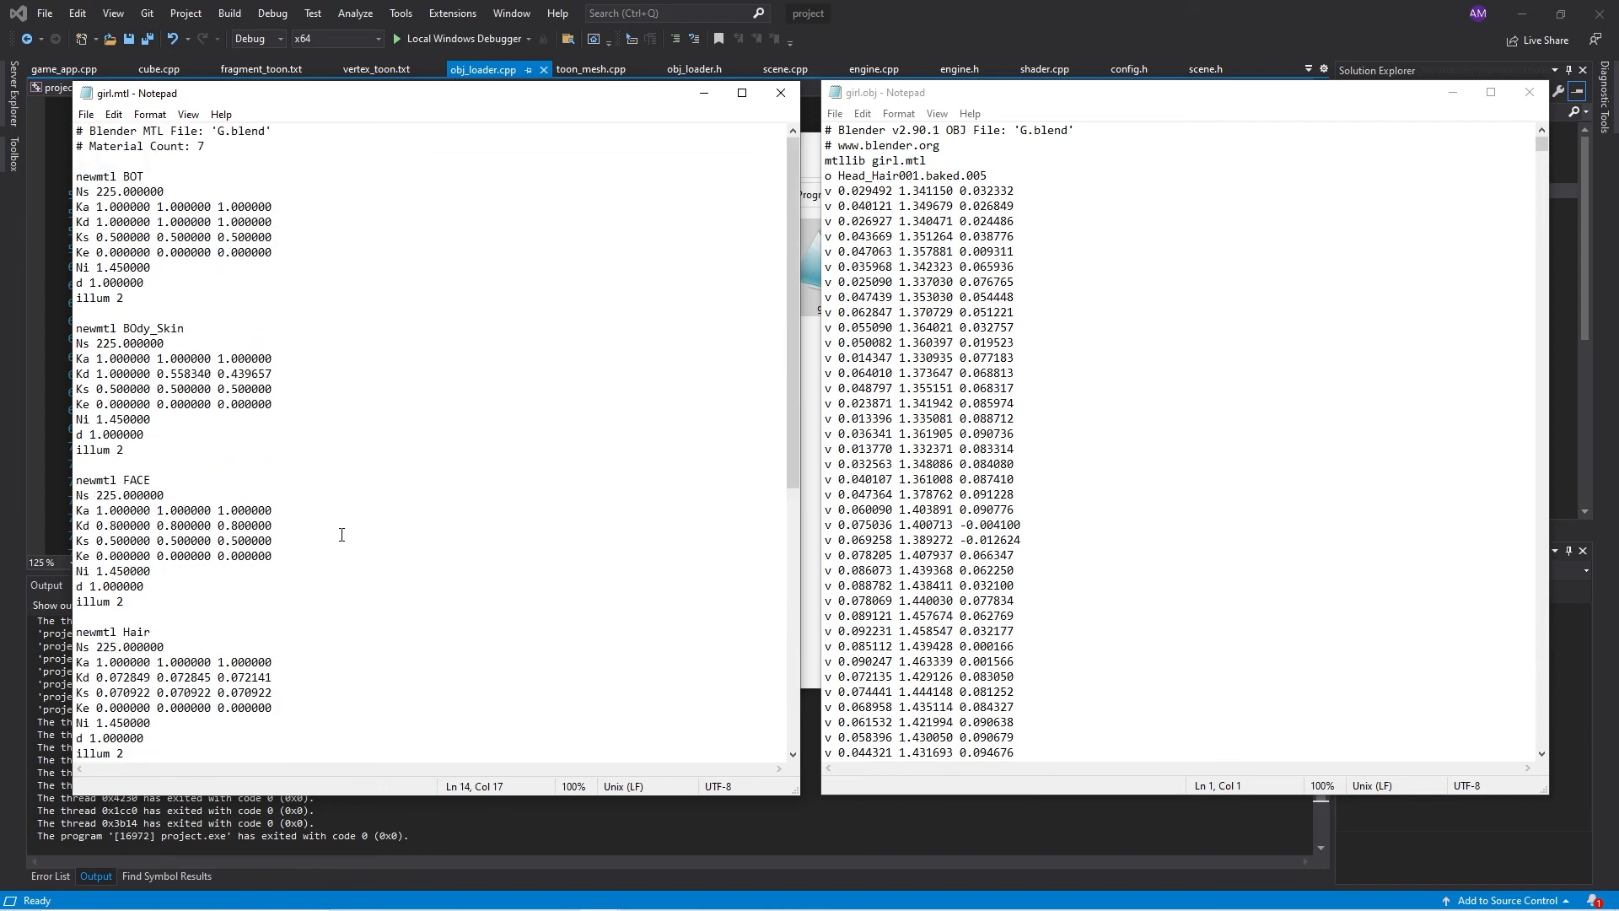
{"action": "left_click", "coordinate": [1151, 459]}
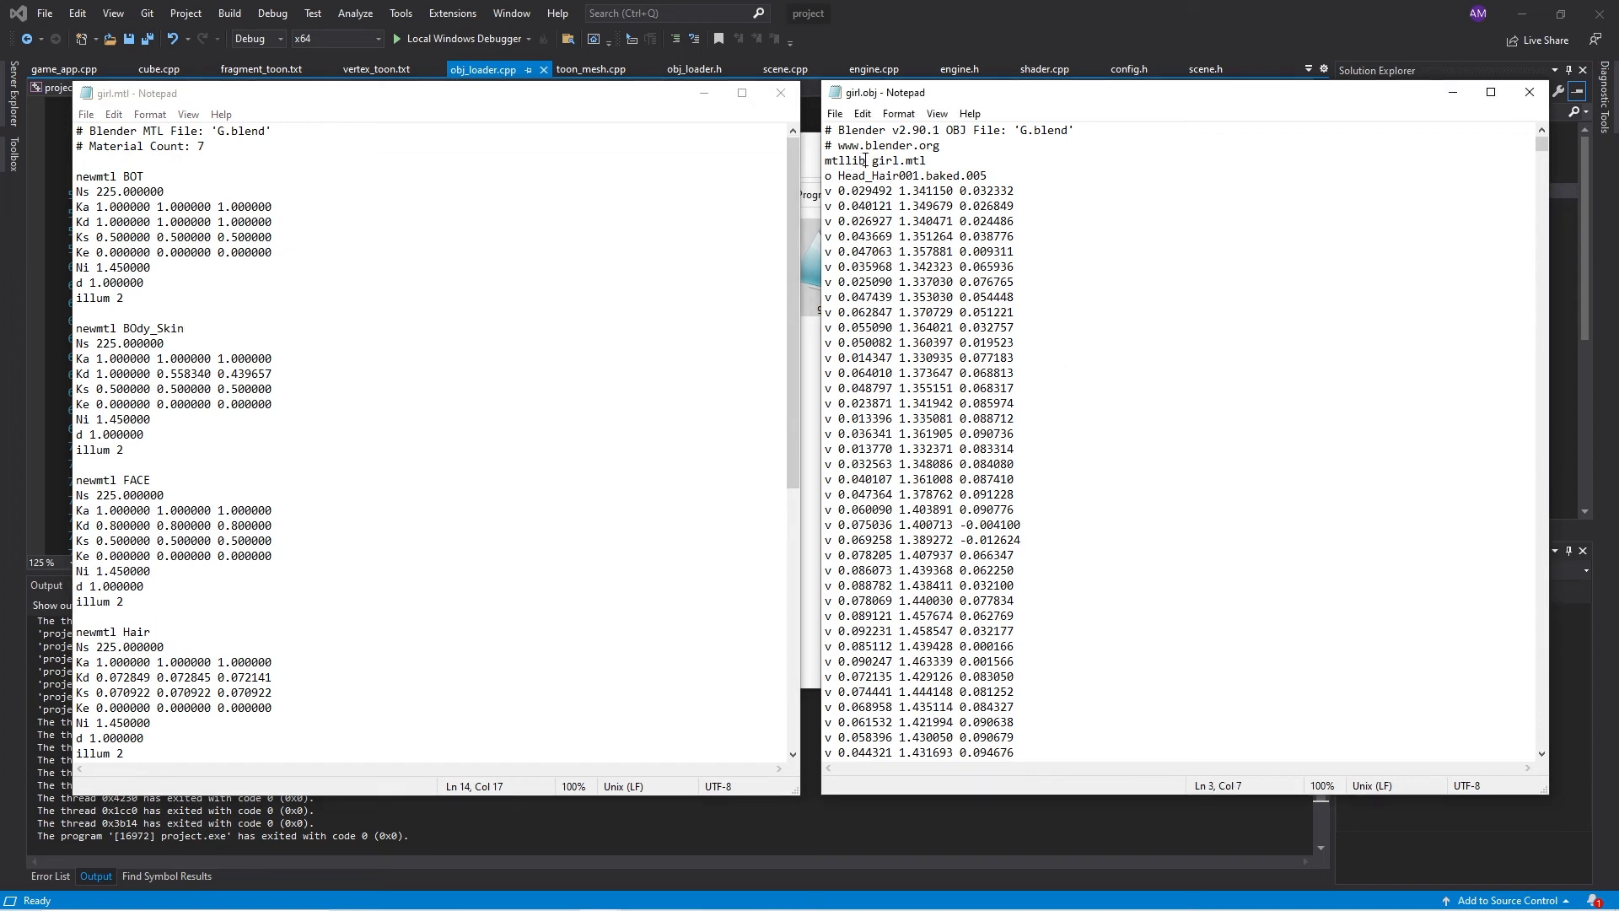
{"action": "left_click_drag", "start_coordinate": [867, 161], "coordinate": [825, 160]}
{"action": "left_click", "coordinate": [167, 192]}
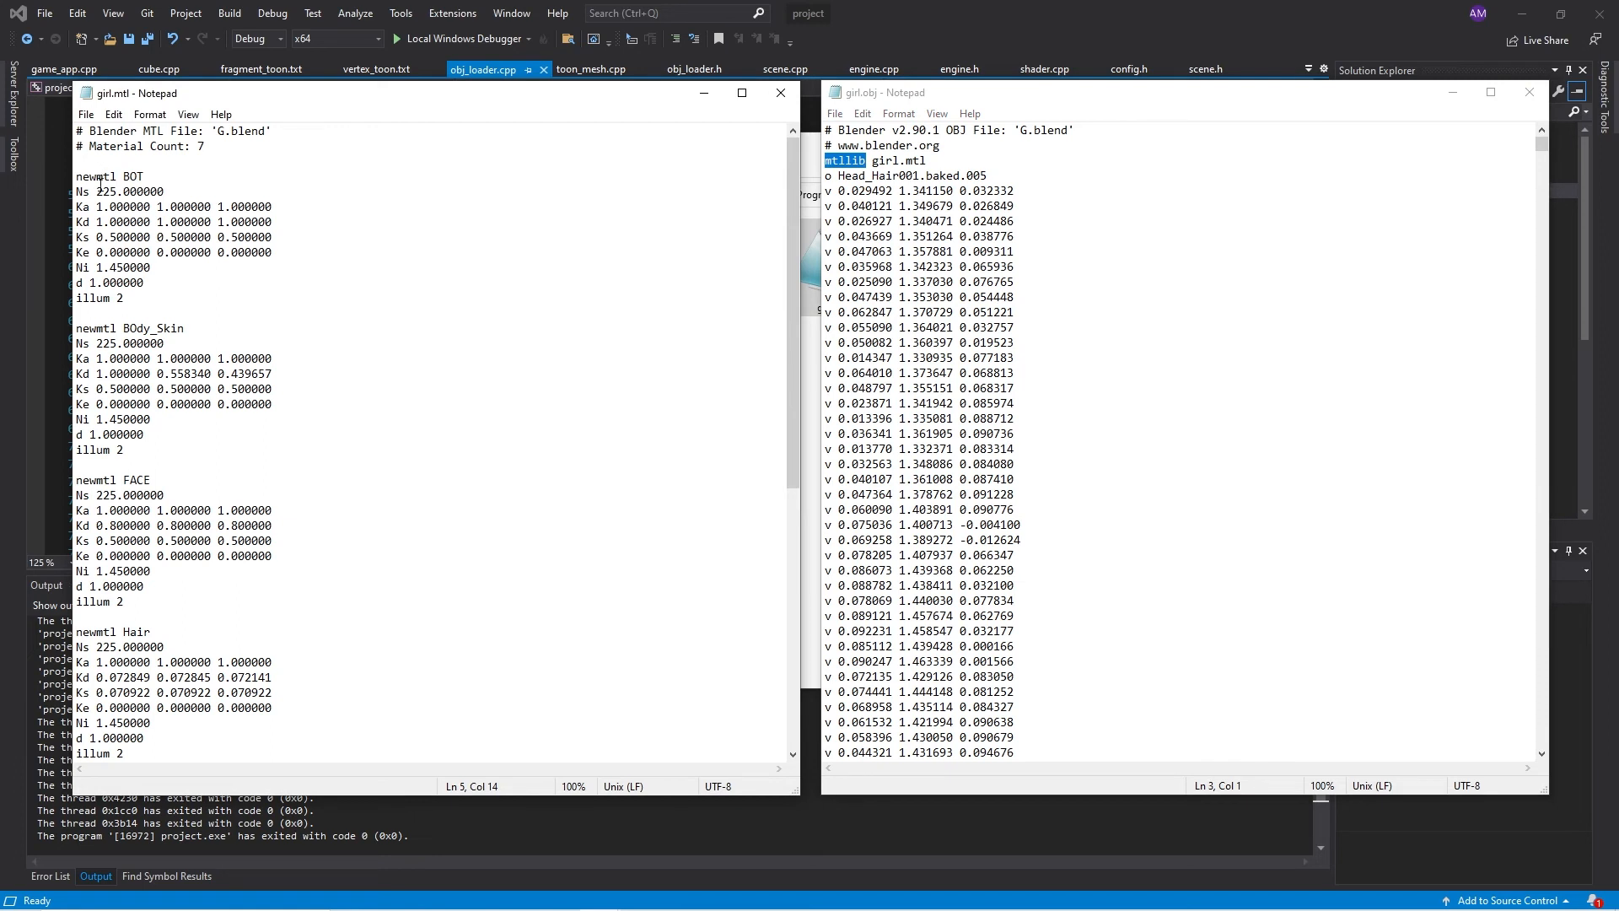
{"action": "left_click_drag", "start_coordinate": [77, 177], "coordinate": [273, 676]}
{"action": "left_click", "coordinate": [280, 628]}
{"action": "left_click_drag", "start_coordinate": [146, 176], "coordinate": [123, 176]}
{"action": "left_click_drag", "start_coordinate": [273, 221], "coordinate": [96, 223]}
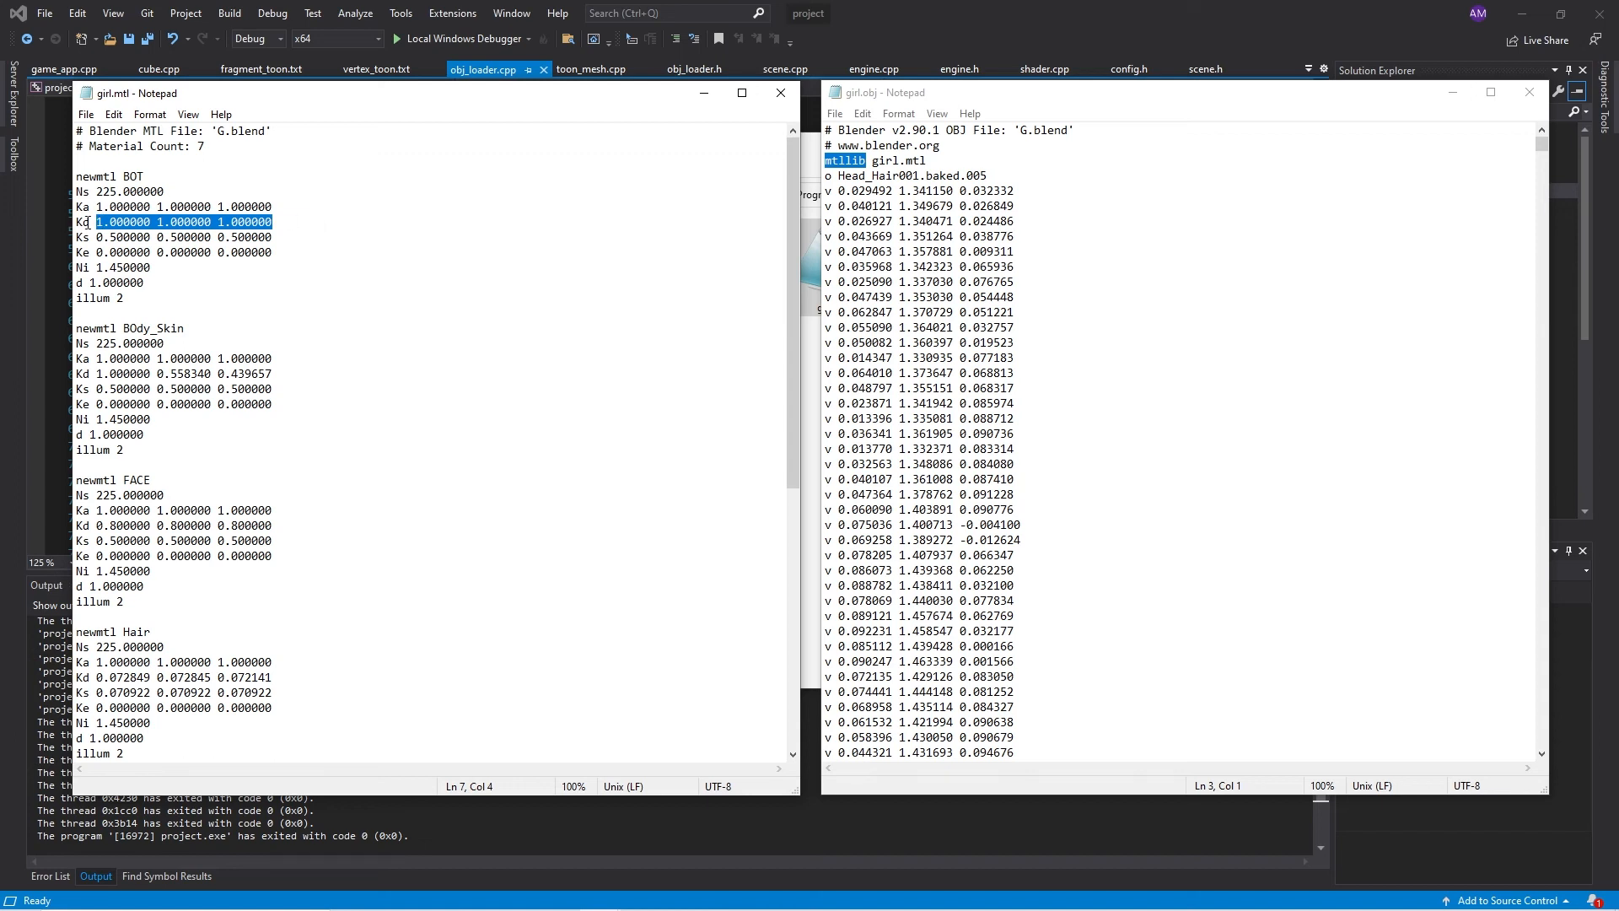
{"action": "left_click", "coordinate": [266, 237]}
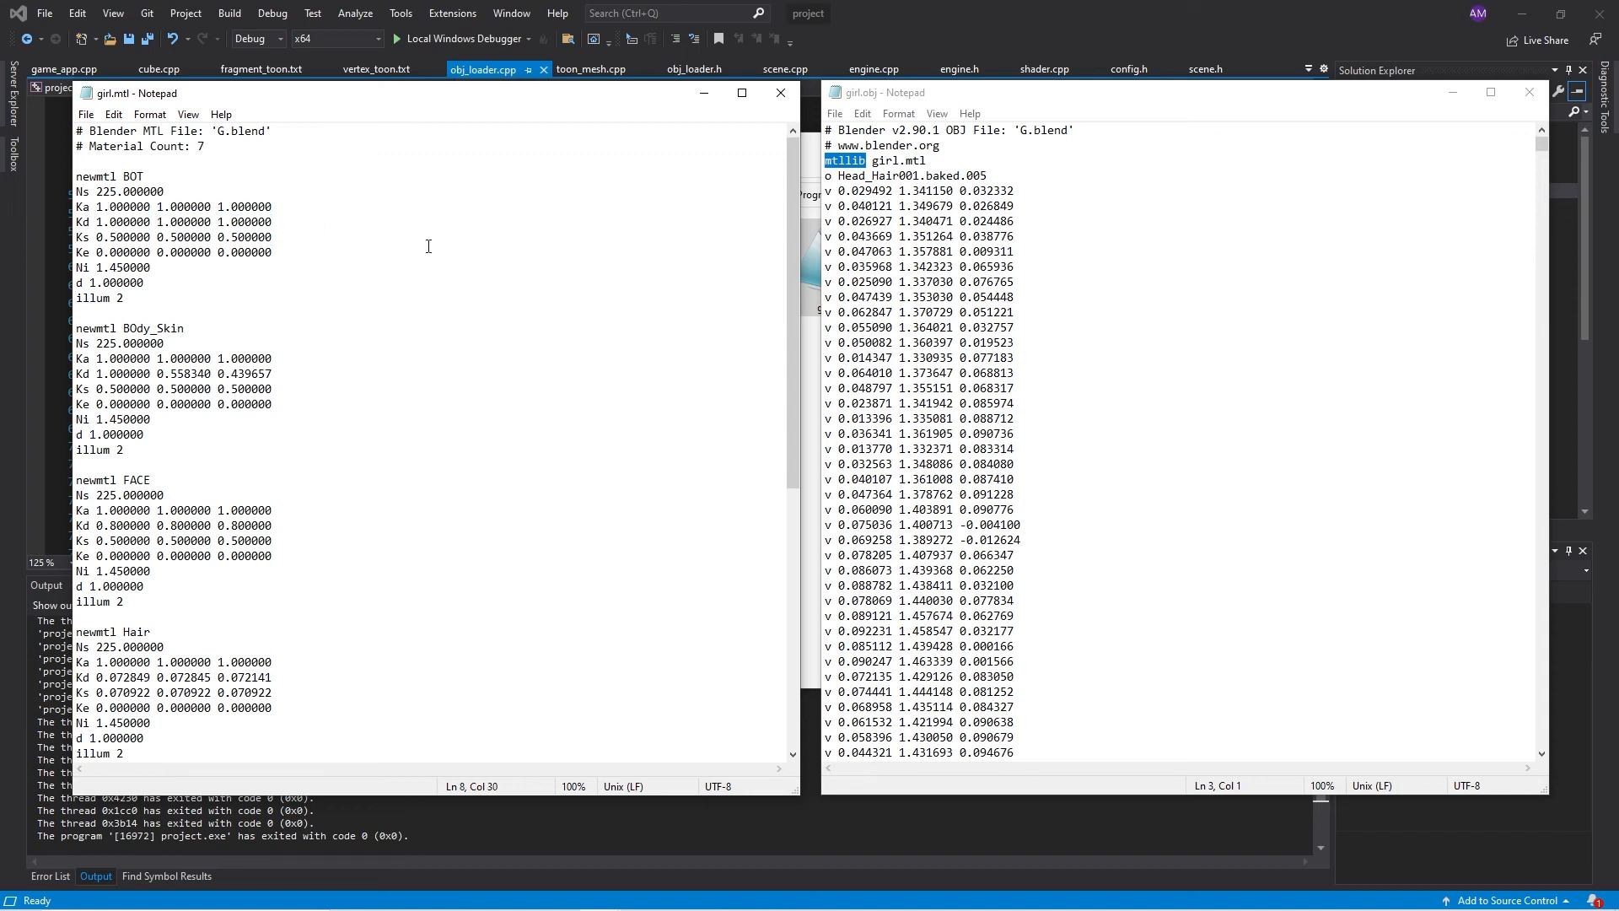
{"action": "left_click", "coordinate": [1160, 331]}
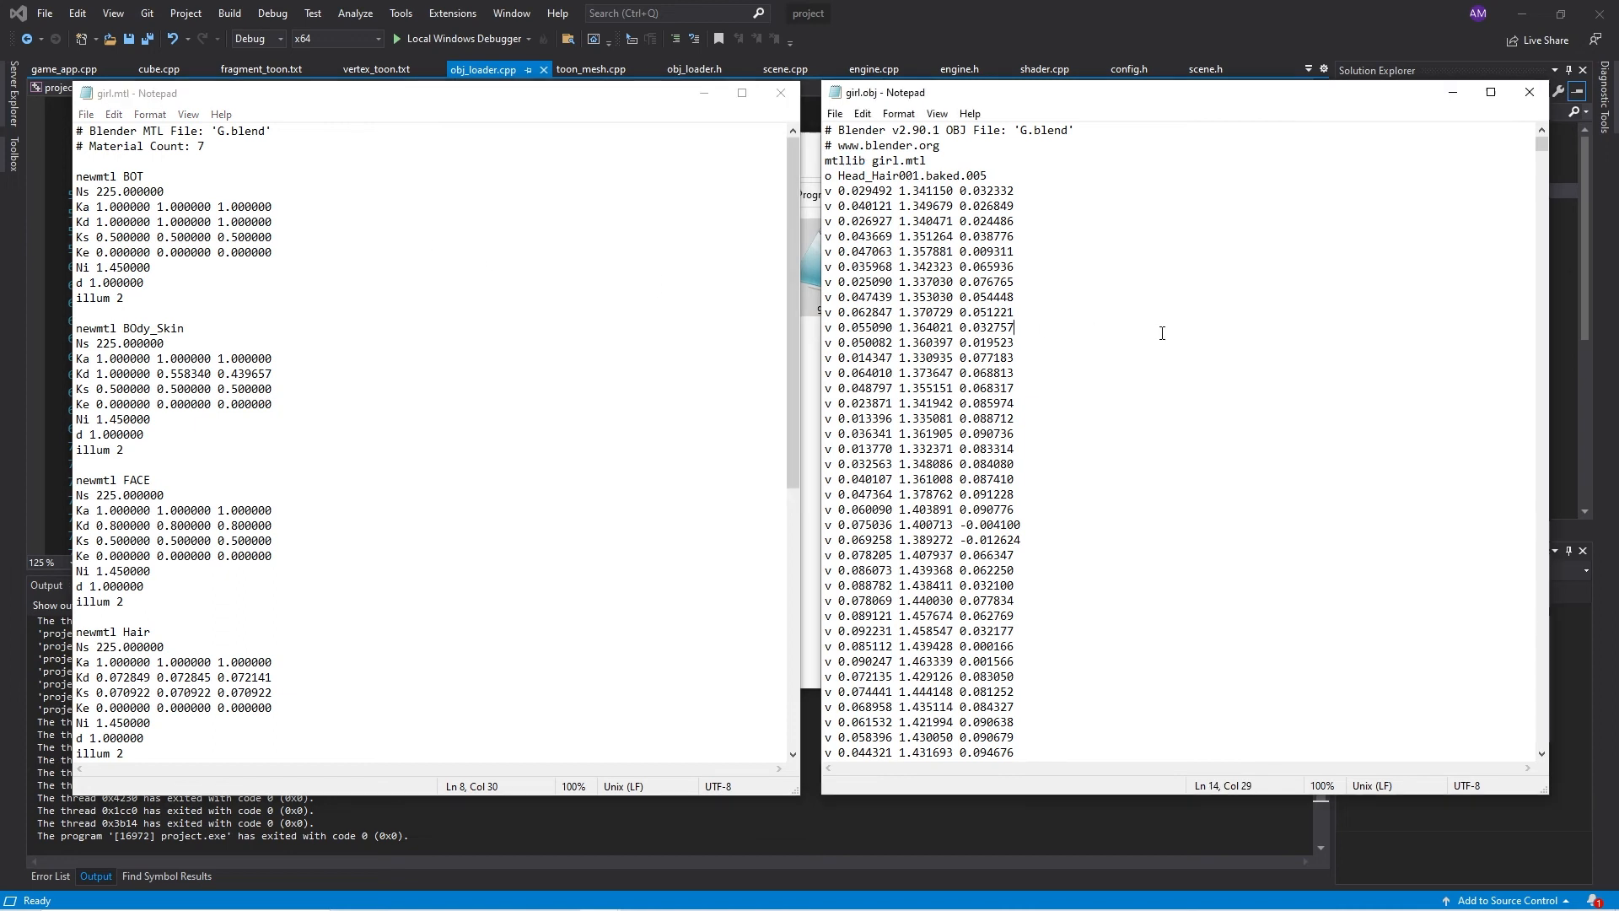
{"action": "scroll", "coordinate": [1159, 333], "scroll_direction": "down", "scroll_amount": 1}
{"action": "scroll", "coordinate": [1170, 334], "scroll_direction": "down", "scroll_amount": 11}
{"action": "left_click_drag", "start_coordinate": [1540, 146], "coordinate": [1542, 194]}
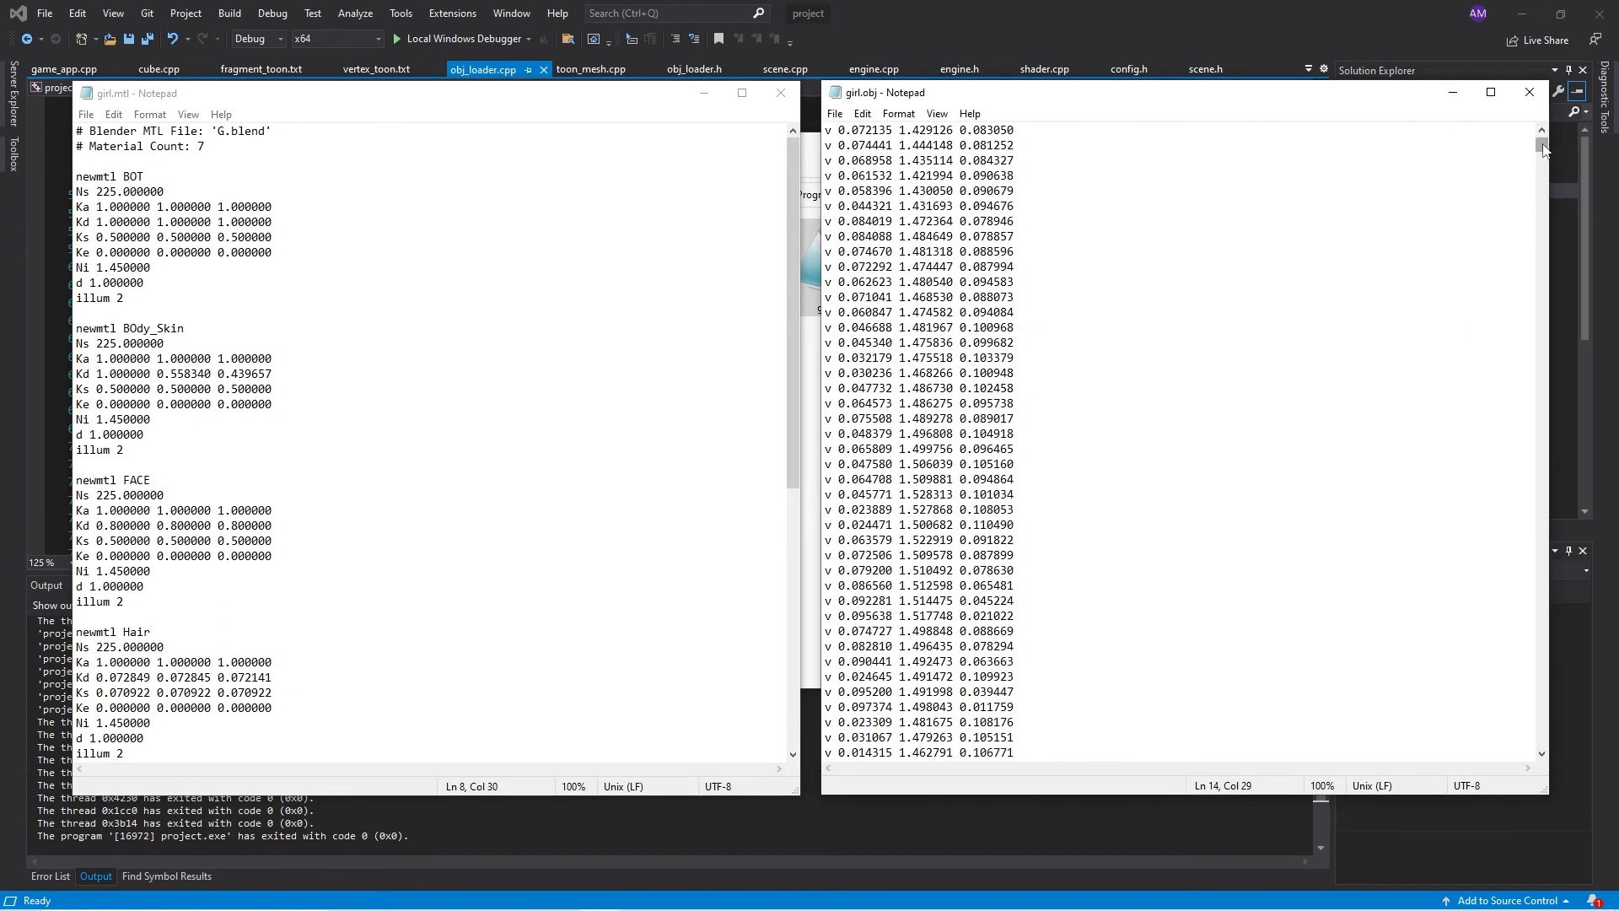
Search girl.obj for usemtl lines, reaching the Head and BOdy_Skin materials, then dismiss the search
{"action": "key", "text": "ctrl+f"}
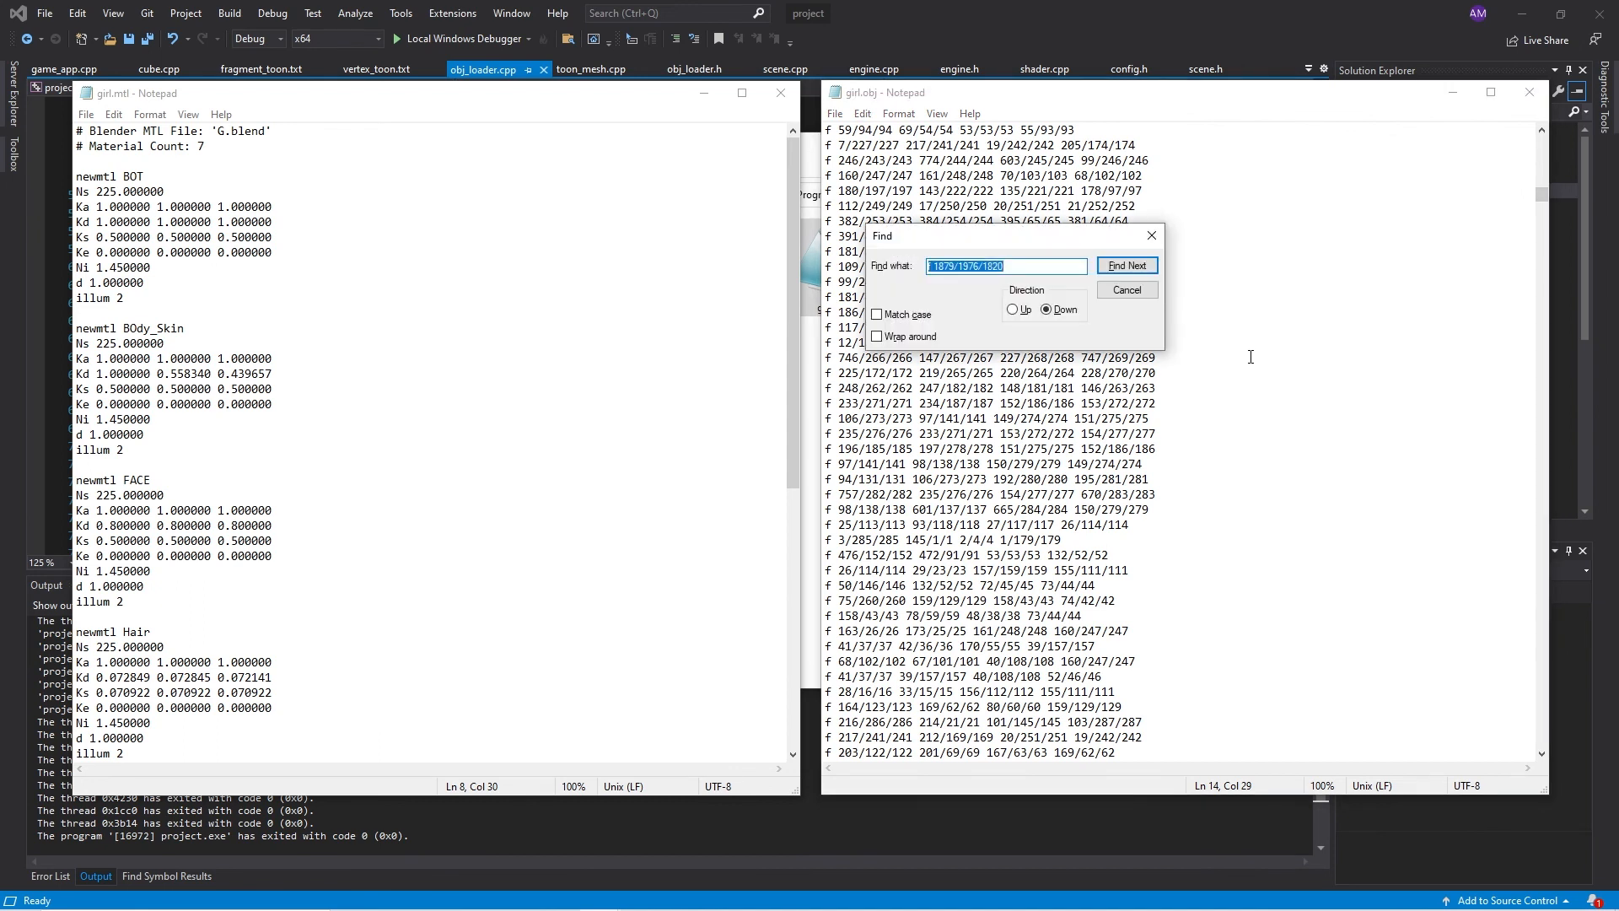
{"action": "type", "text": "use"}
{"action": "type", "text": "mtl"}
{"action": "left_click", "coordinate": [1139, 266]}
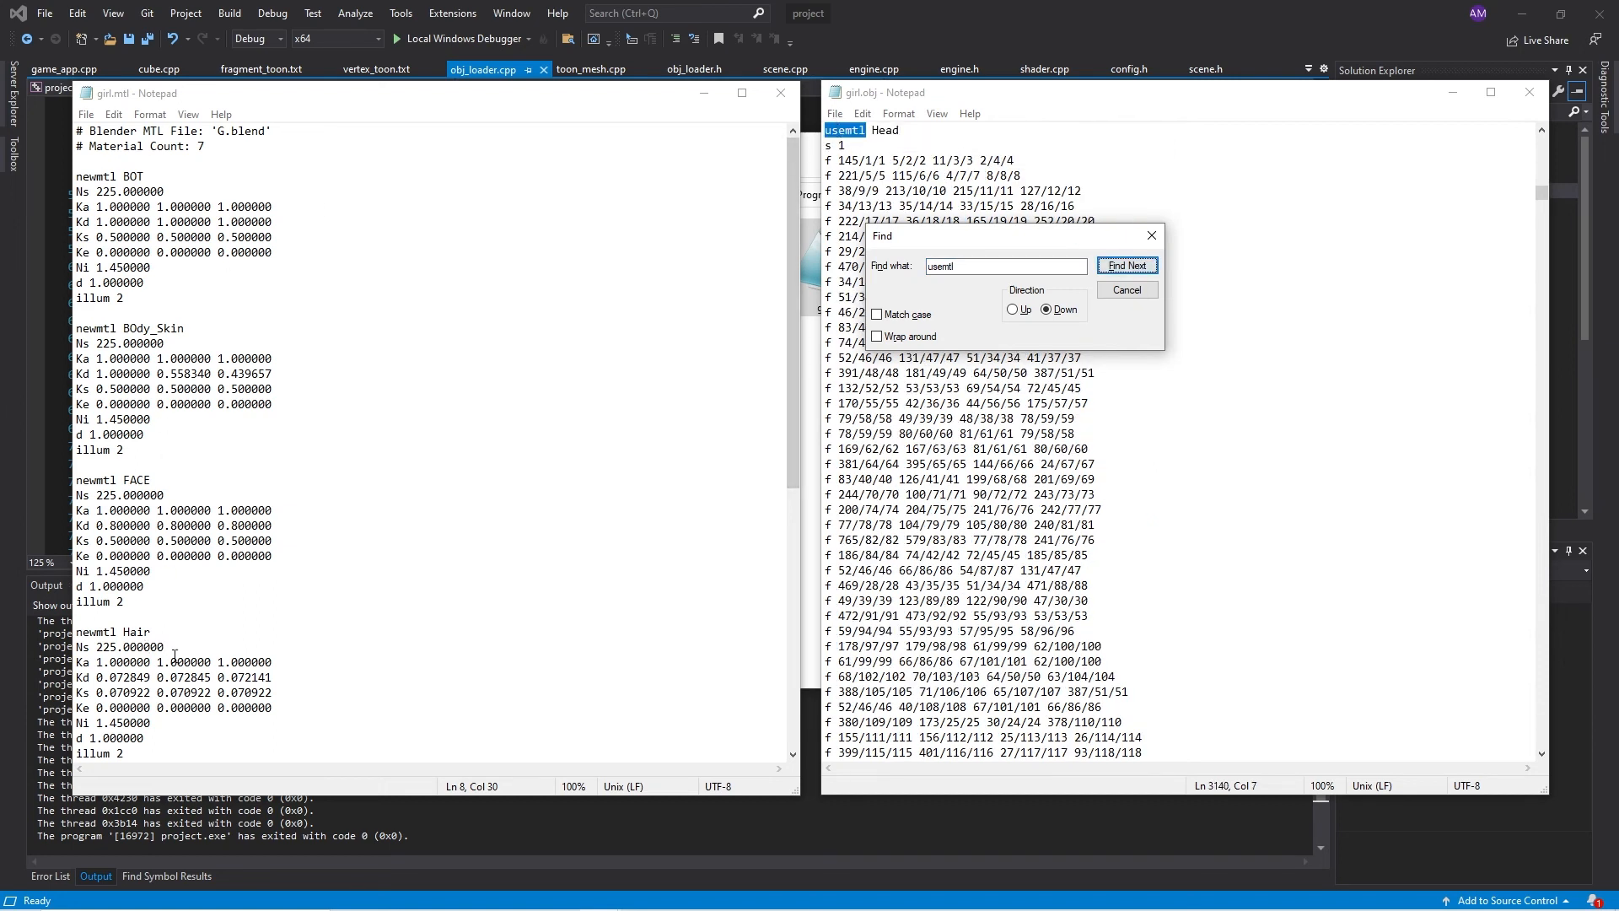
{"action": "scroll", "coordinate": [175, 657], "scroll_direction": "down", "scroll_amount": 5}
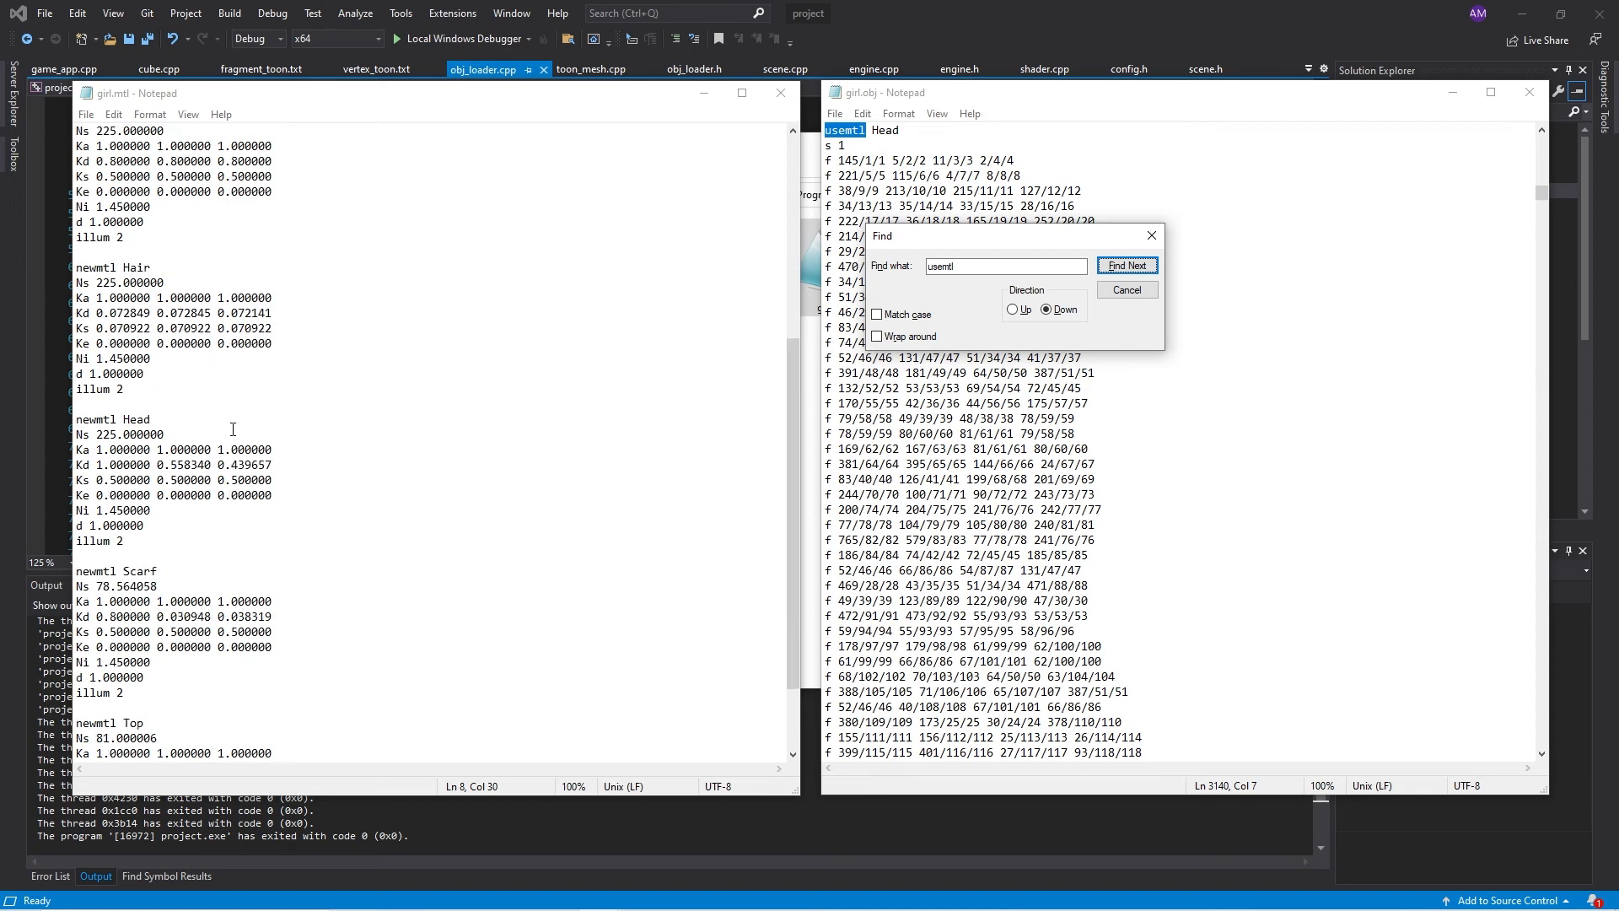
{"action": "scroll", "coordinate": [241, 582], "scroll_direction": "up", "scroll_amount": 5}
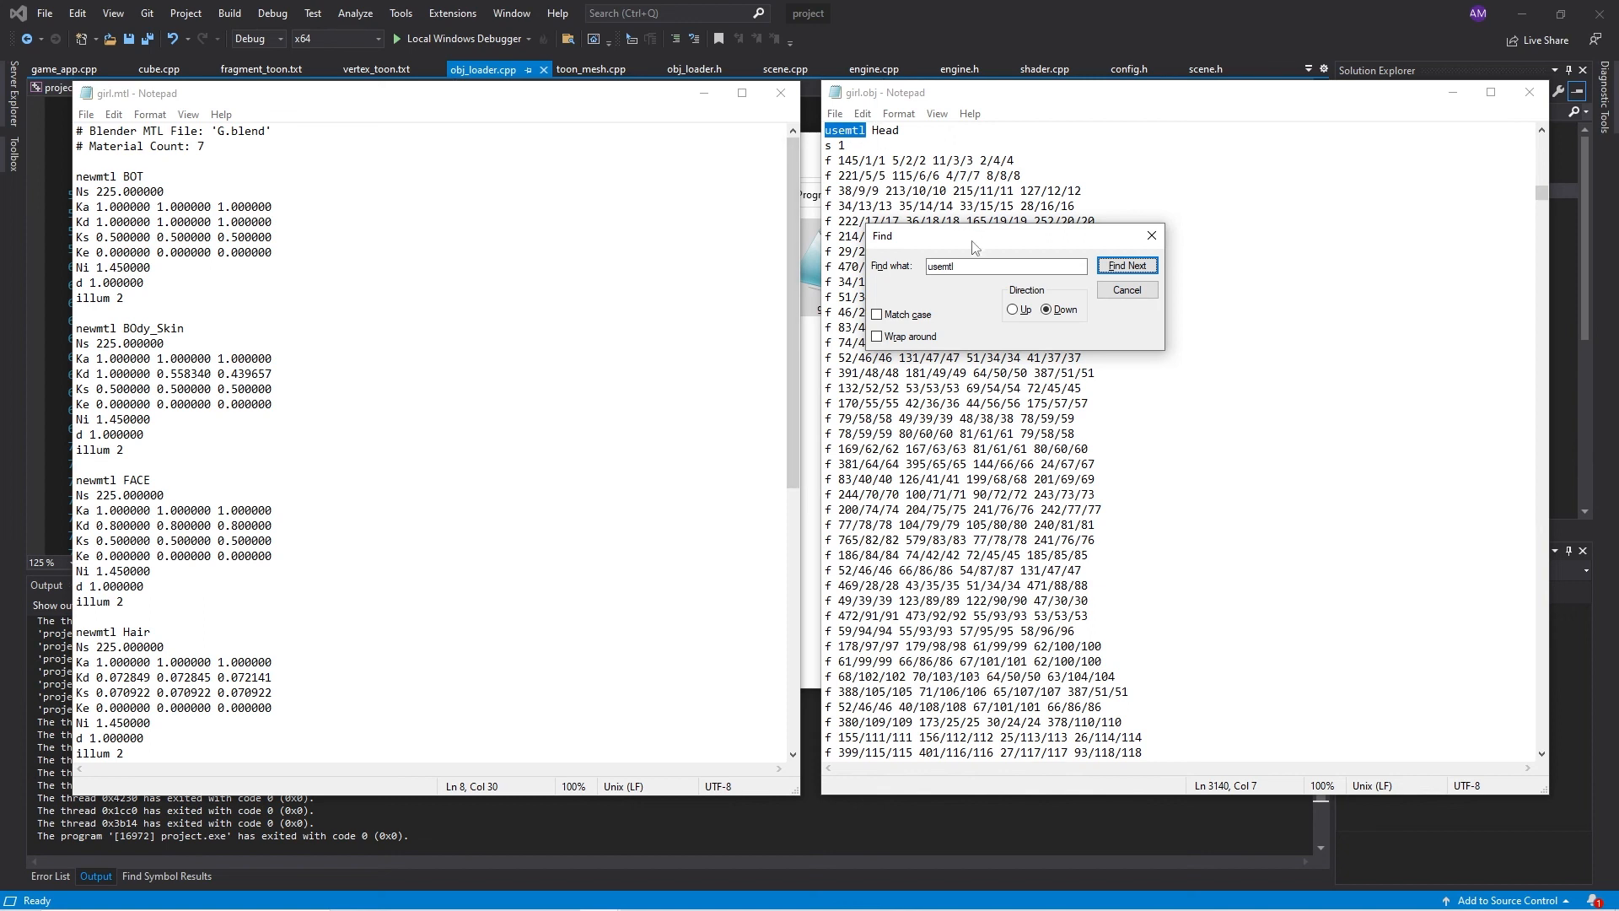
{"action": "left_click_drag", "start_coordinate": [972, 247], "coordinate": [1208, 176]}
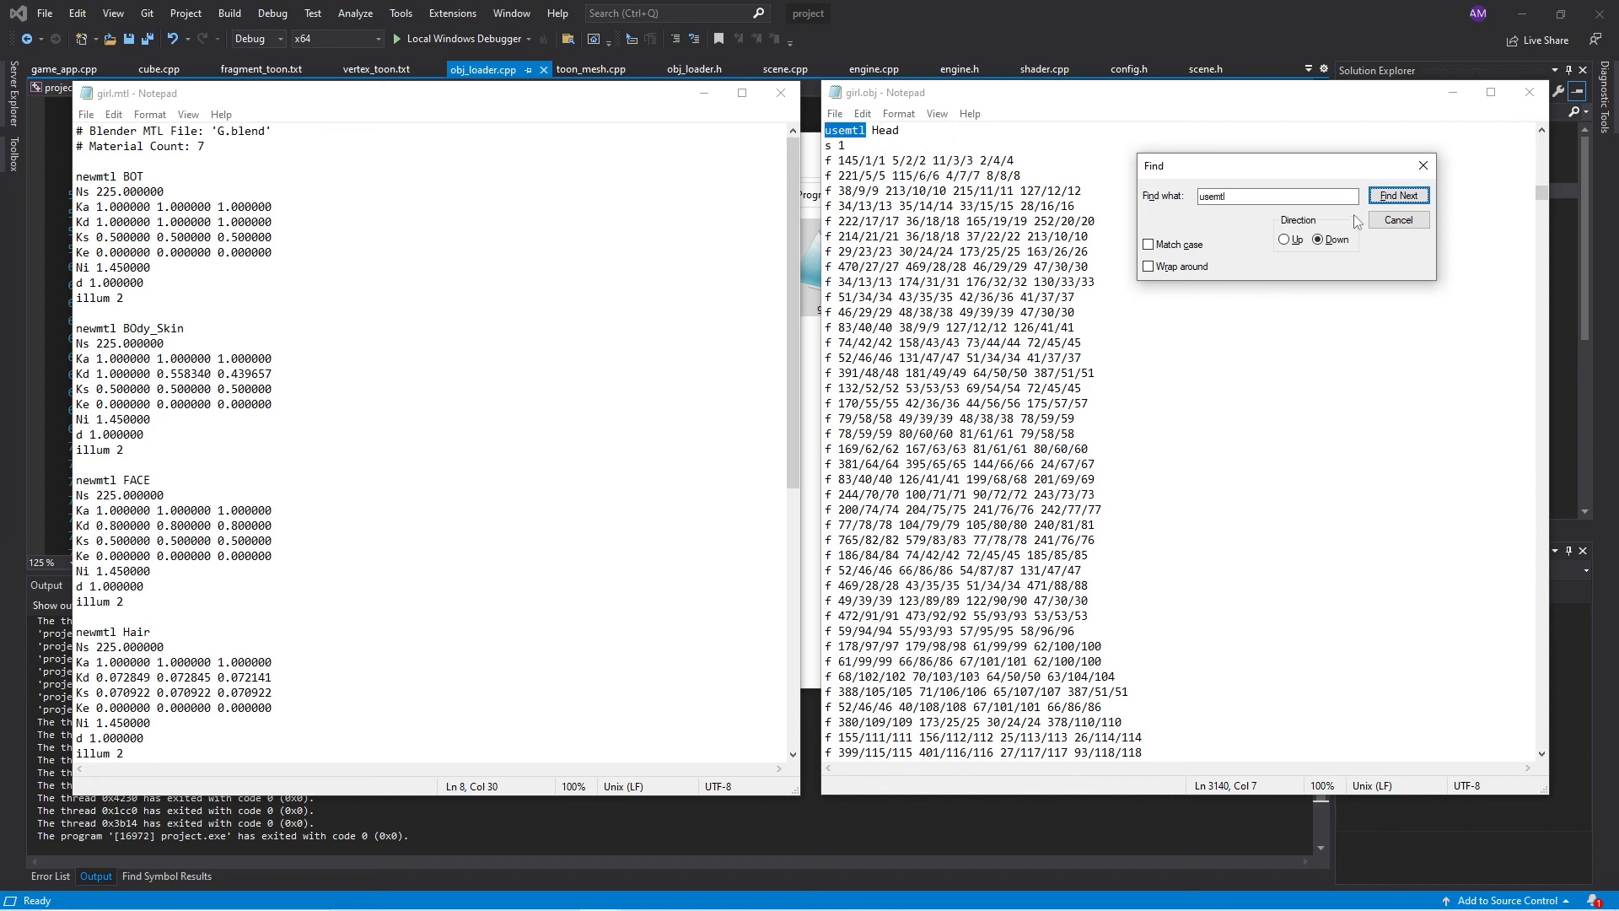
{"action": "left_click", "coordinate": [1382, 202]}
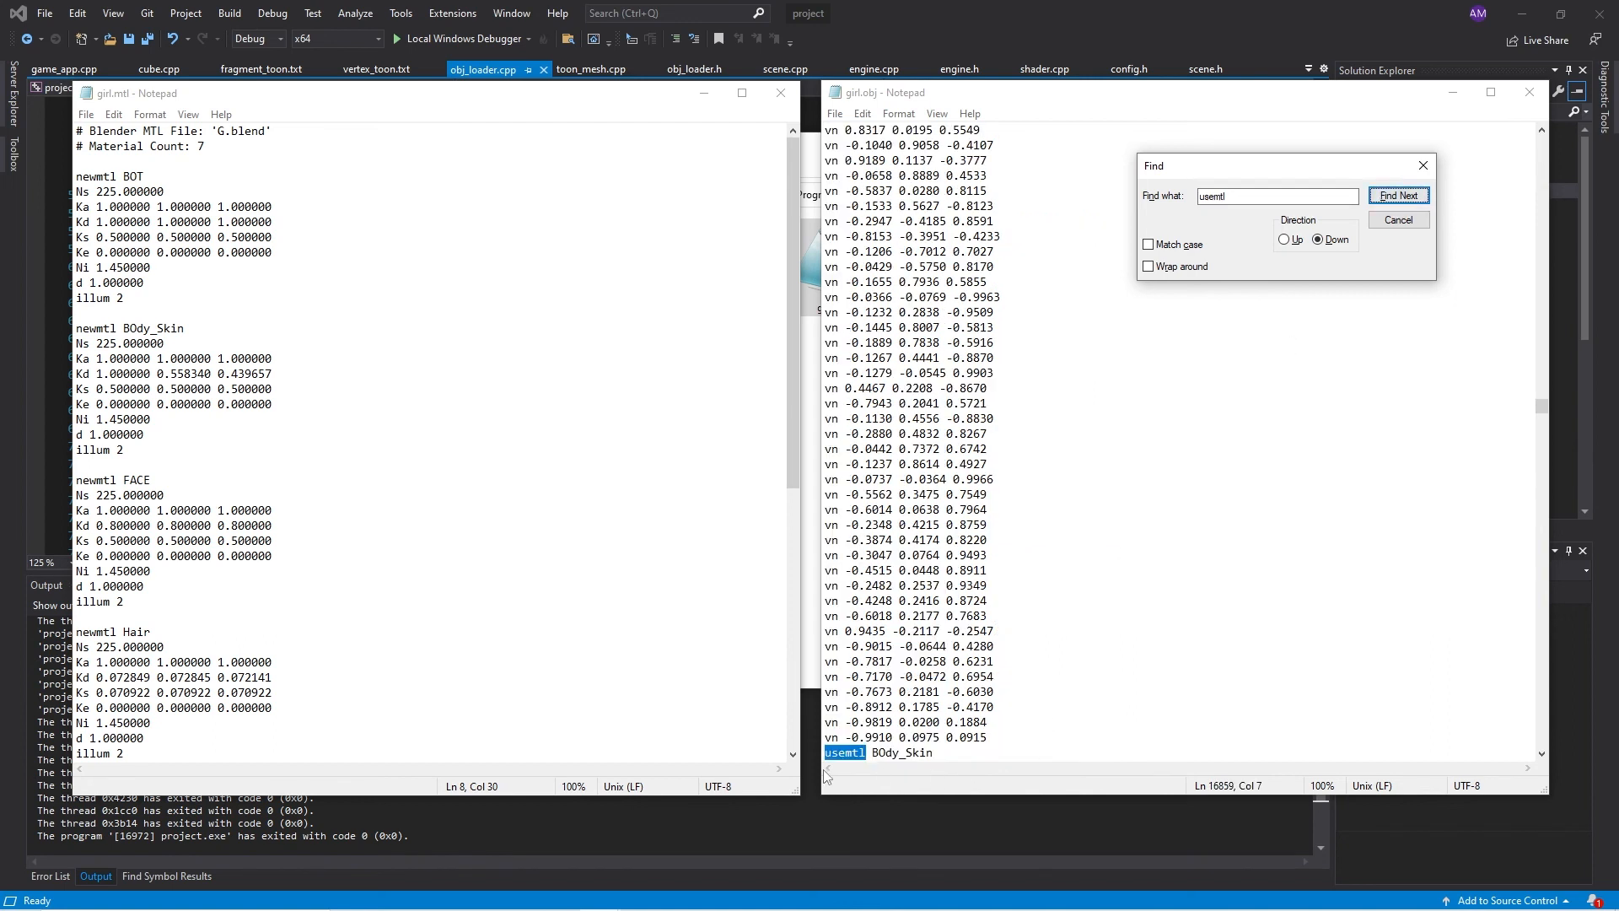
{"action": "left_click", "coordinate": [1398, 220]}
Close the Notepad and Explorer windows and save obj_loader.cpp in Visual Studio
{"action": "left_click", "coordinate": [1532, 99]}
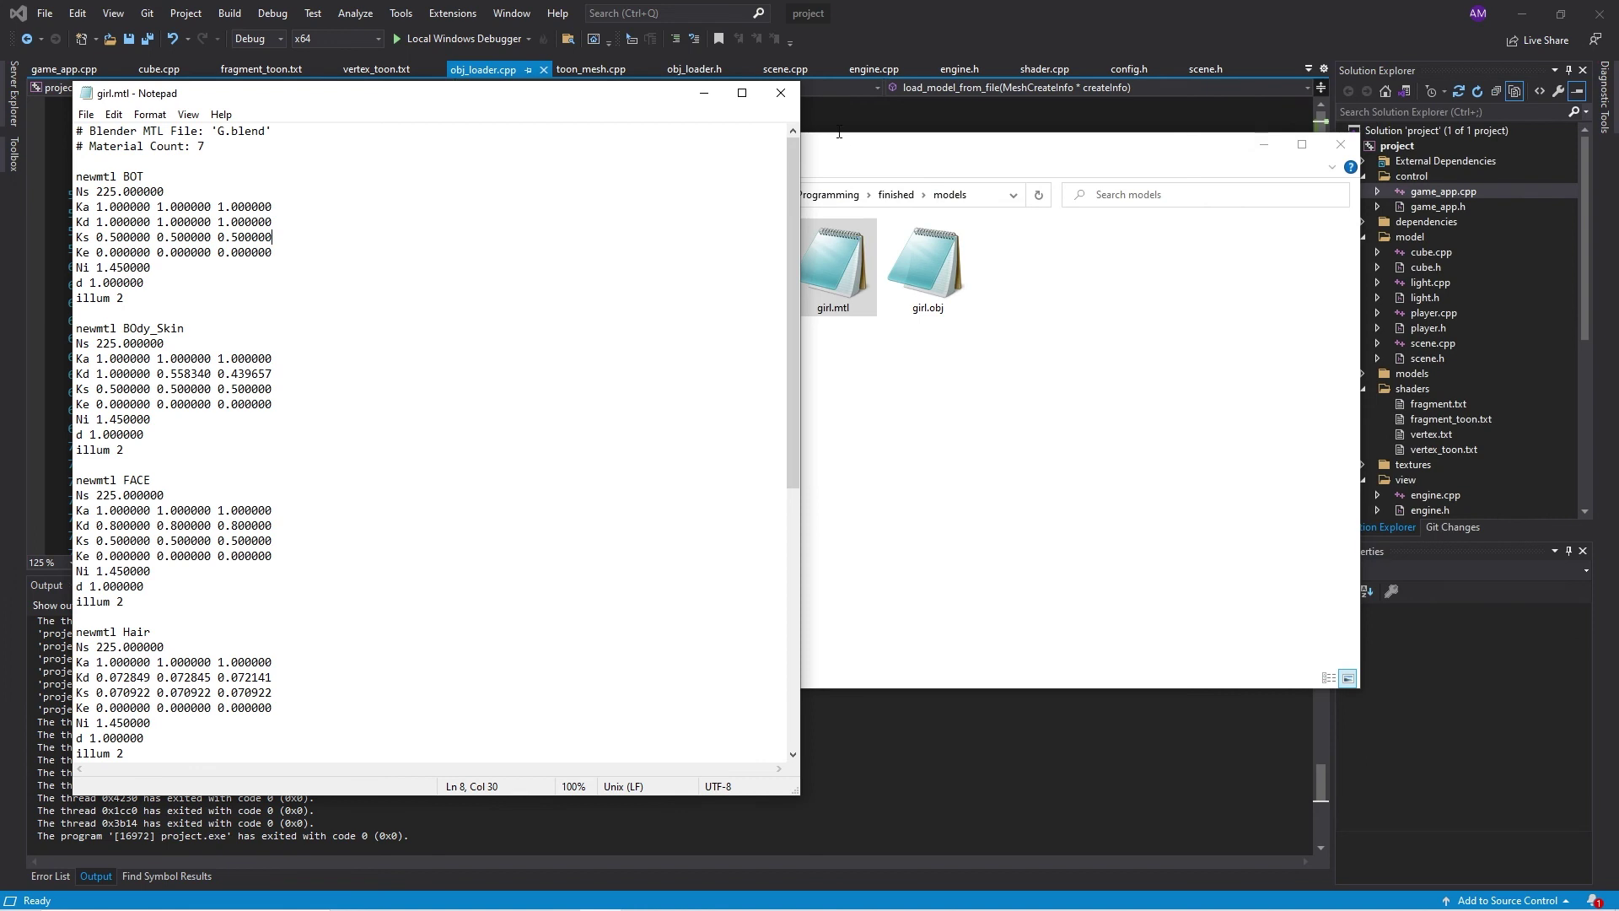
{"action": "left_click", "coordinate": [781, 93]}
{"action": "left_click", "coordinate": [1250, 149]}
{"action": "left_click", "coordinate": [936, 292]}
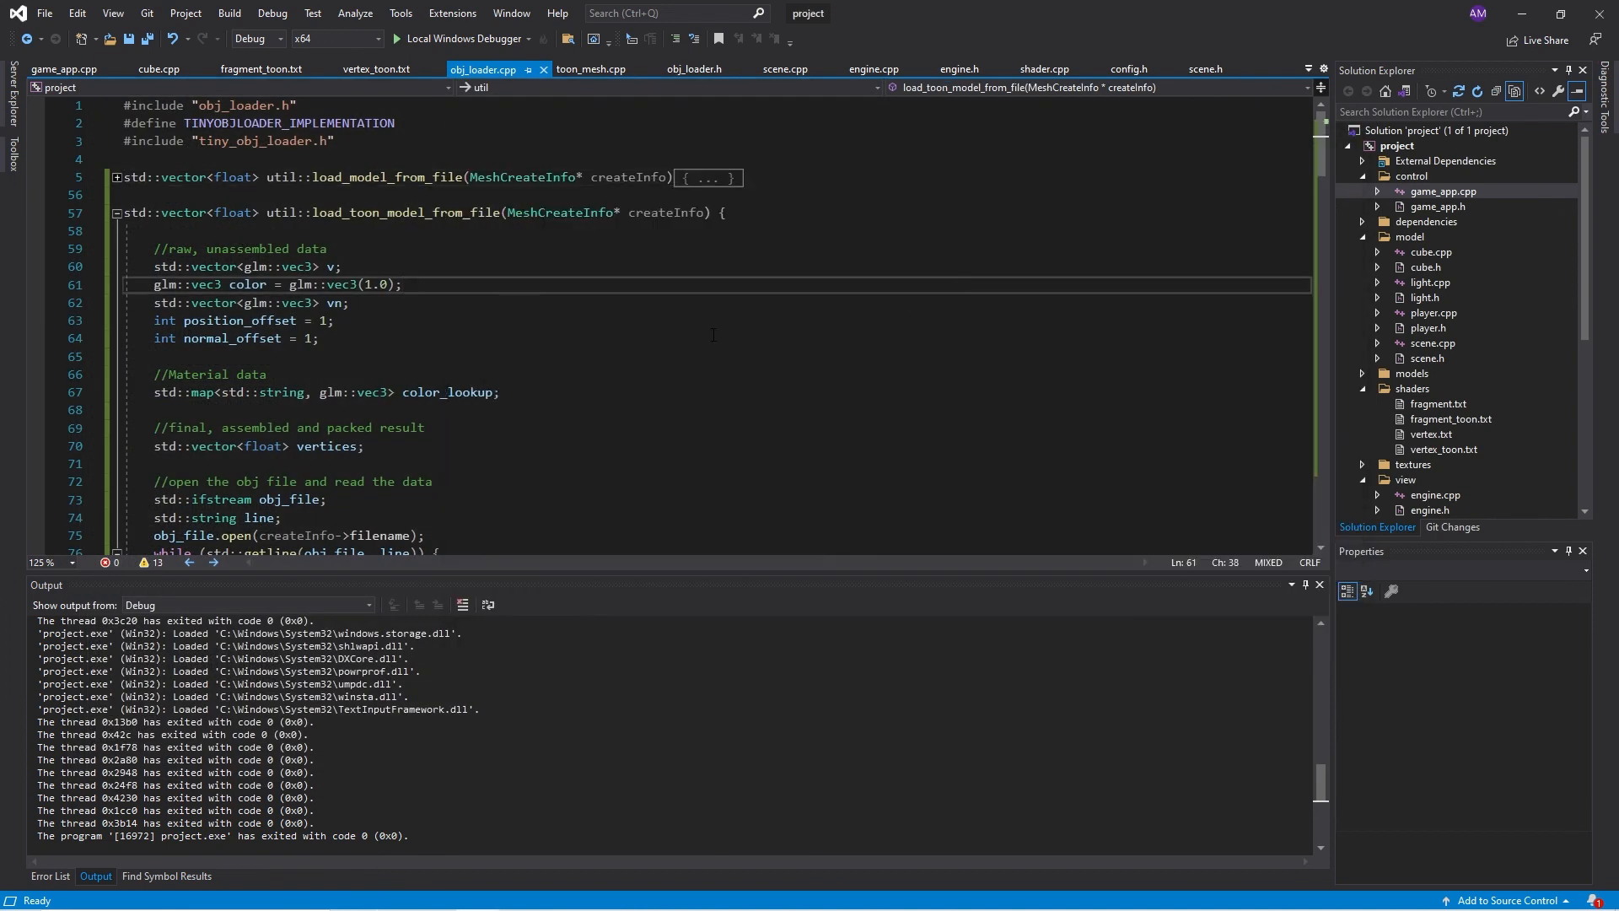
{"action": "key", "text": "ctrl+s"}
{"action": "scroll", "coordinate": [641, 308], "scroll_direction": "down", "scroll_amount": 3}
{"action": "scroll", "coordinate": [641, 308], "scroll_direction": "down", "scroll_amount": 3}
{"action": "scroll", "coordinate": [379, 278], "scroll_direction": "up", "scroll_amount": 4}
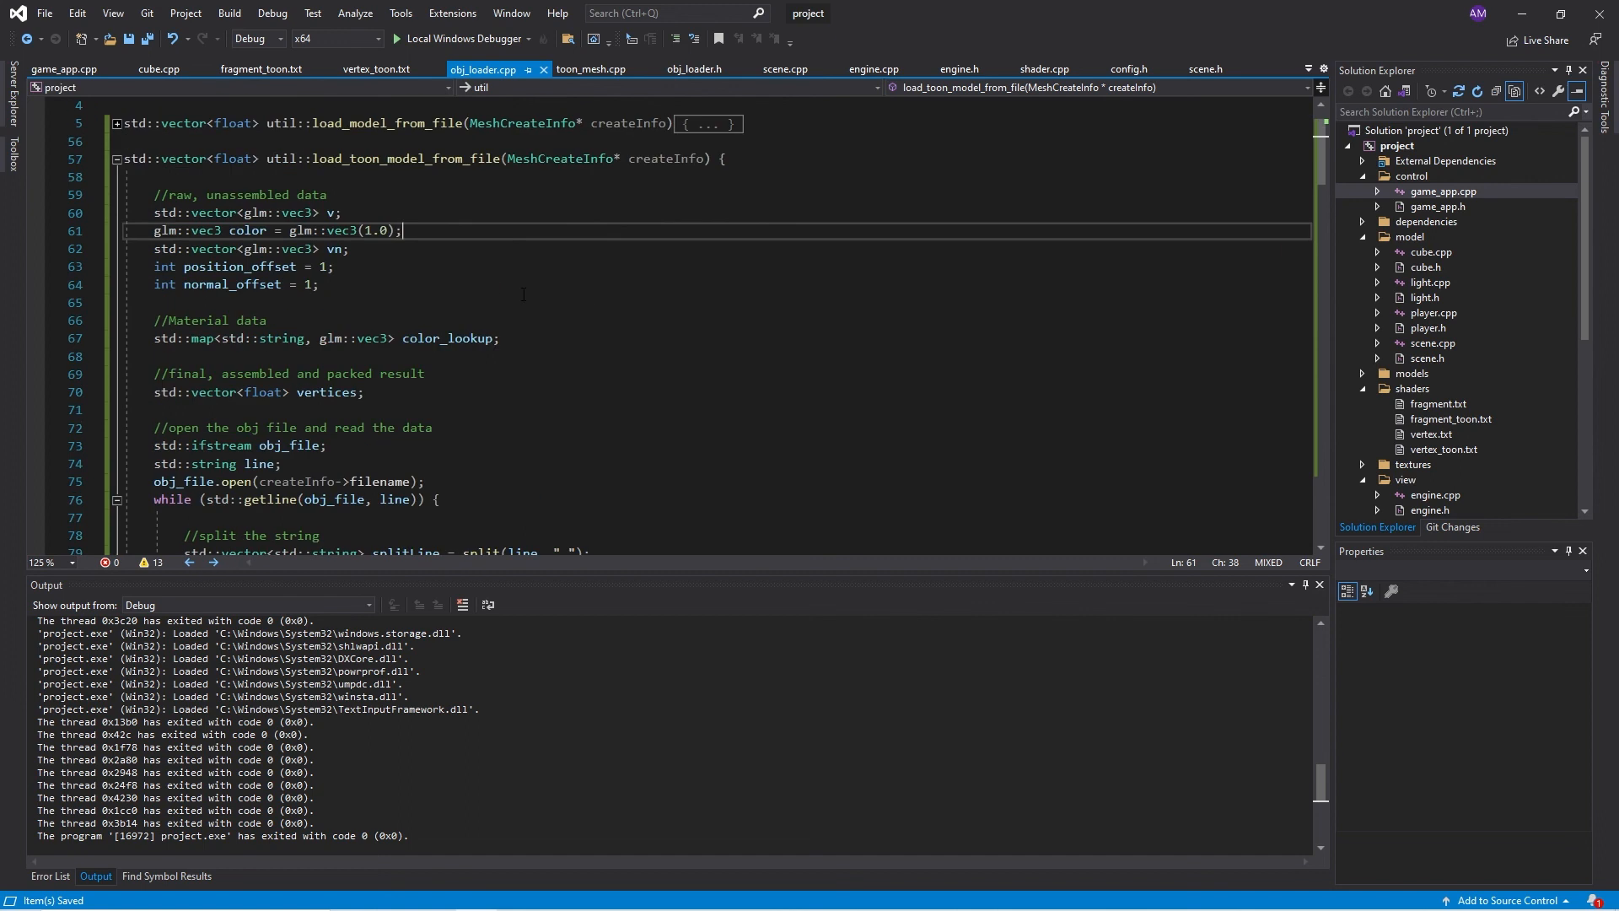
{"action": "scroll", "coordinate": [99, 239], "scroll_direction": "up", "scroll_amount": 2}
Fold load_toon_model_from_file and build_face, then build and run the project
{"action": "left_click", "coordinate": [115, 212]}
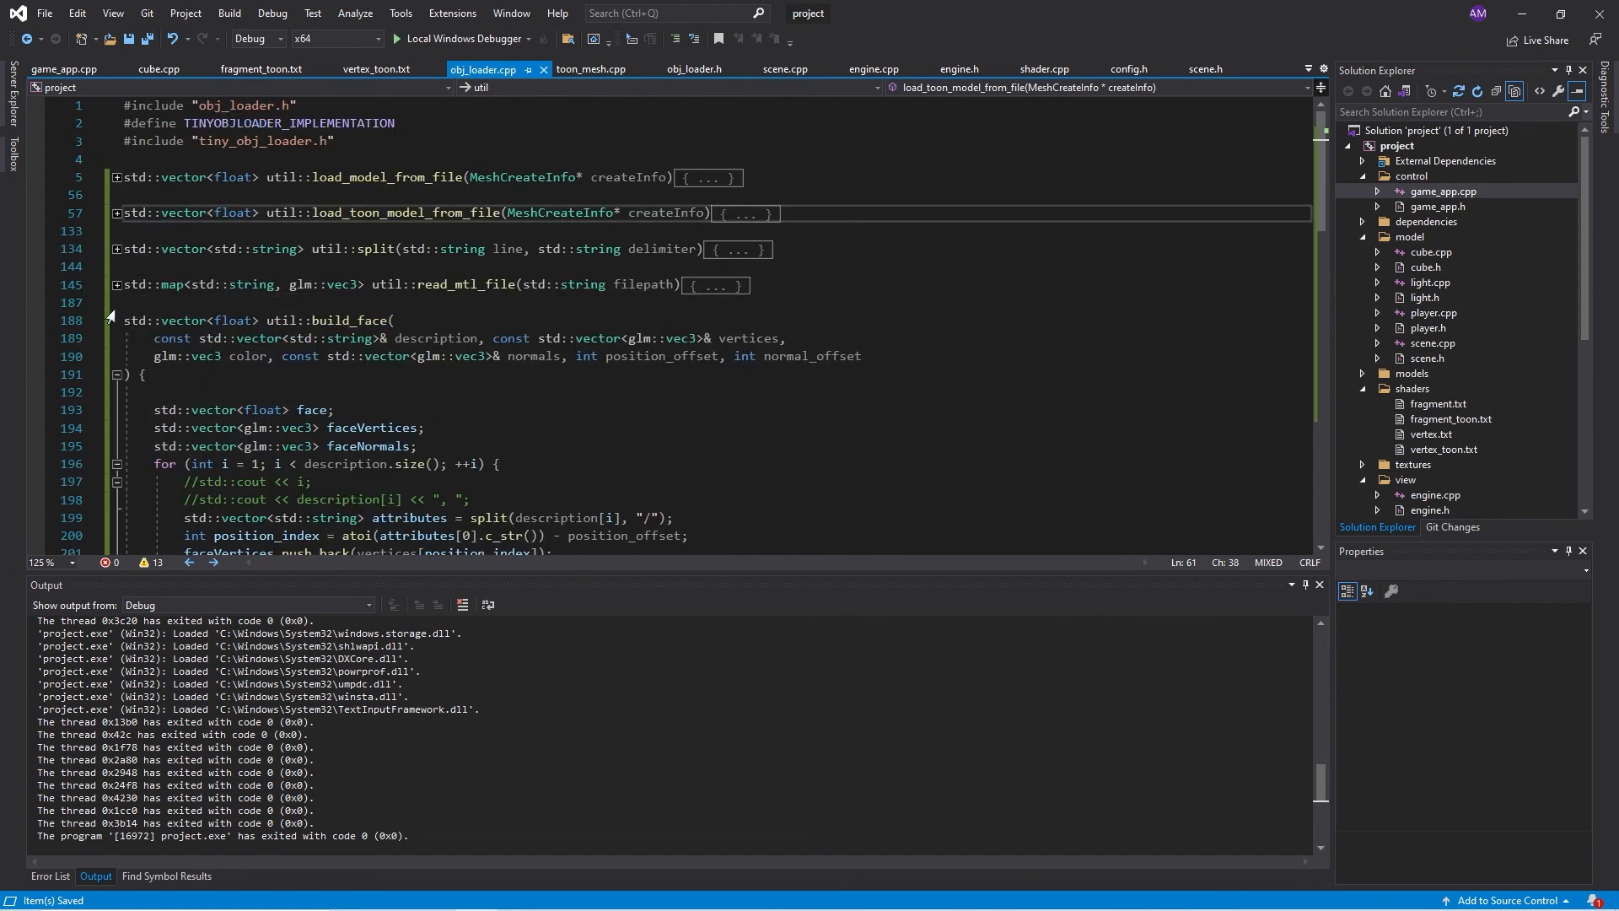
{"action": "left_click", "coordinate": [115, 376]}
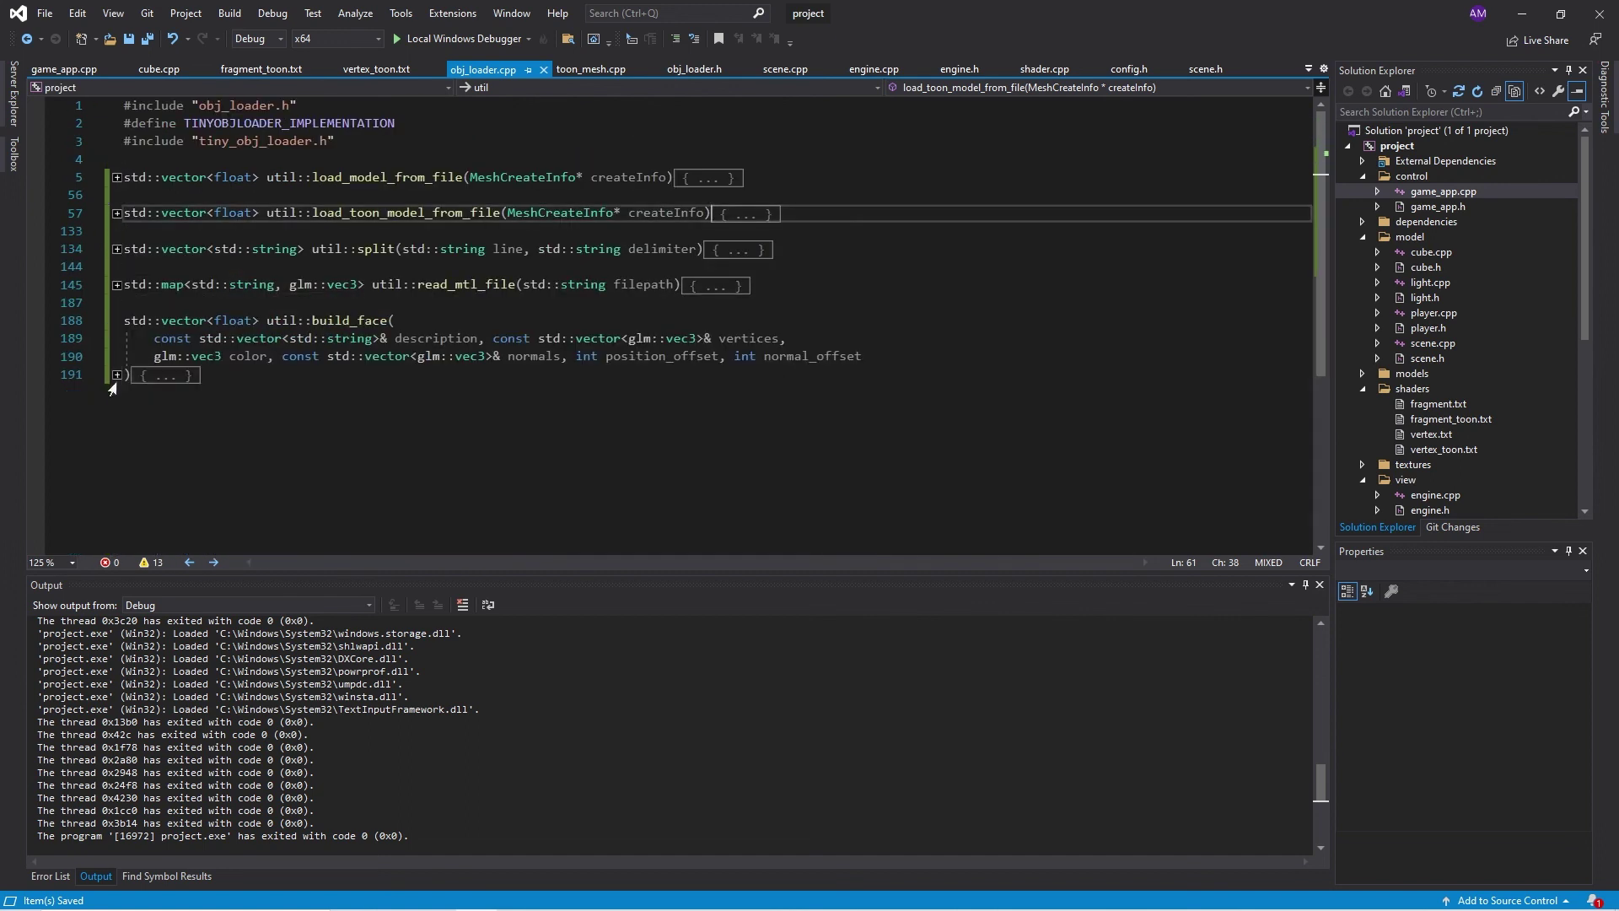
{"action": "left_click", "coordinate": [348, 401]}
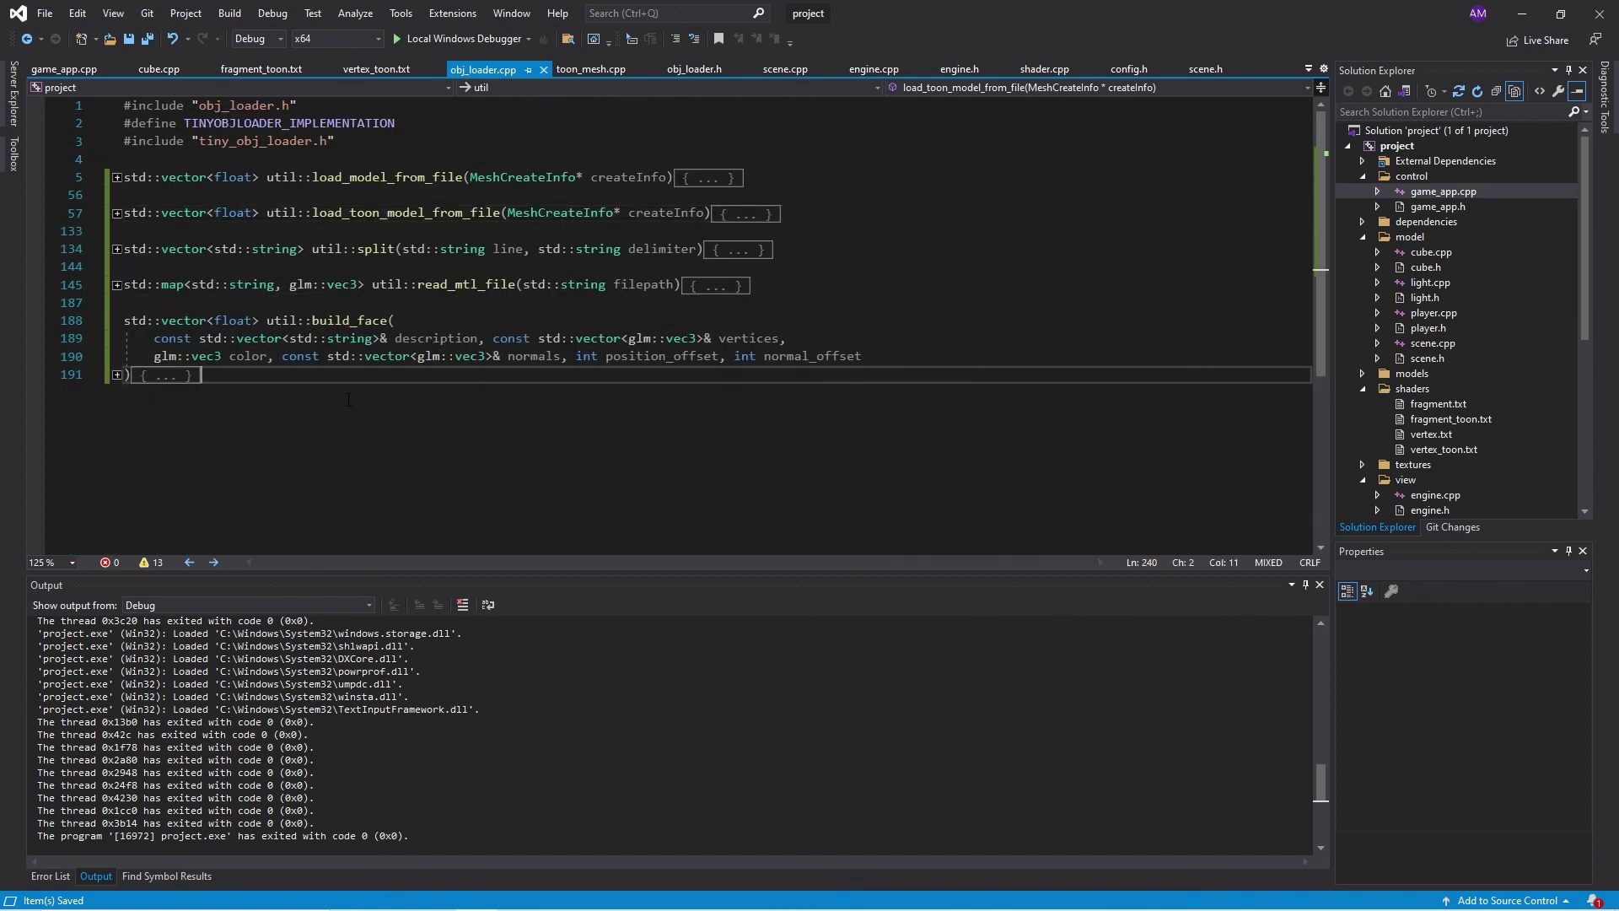
{"action": "left_click", "coordinate": [984, 301]}
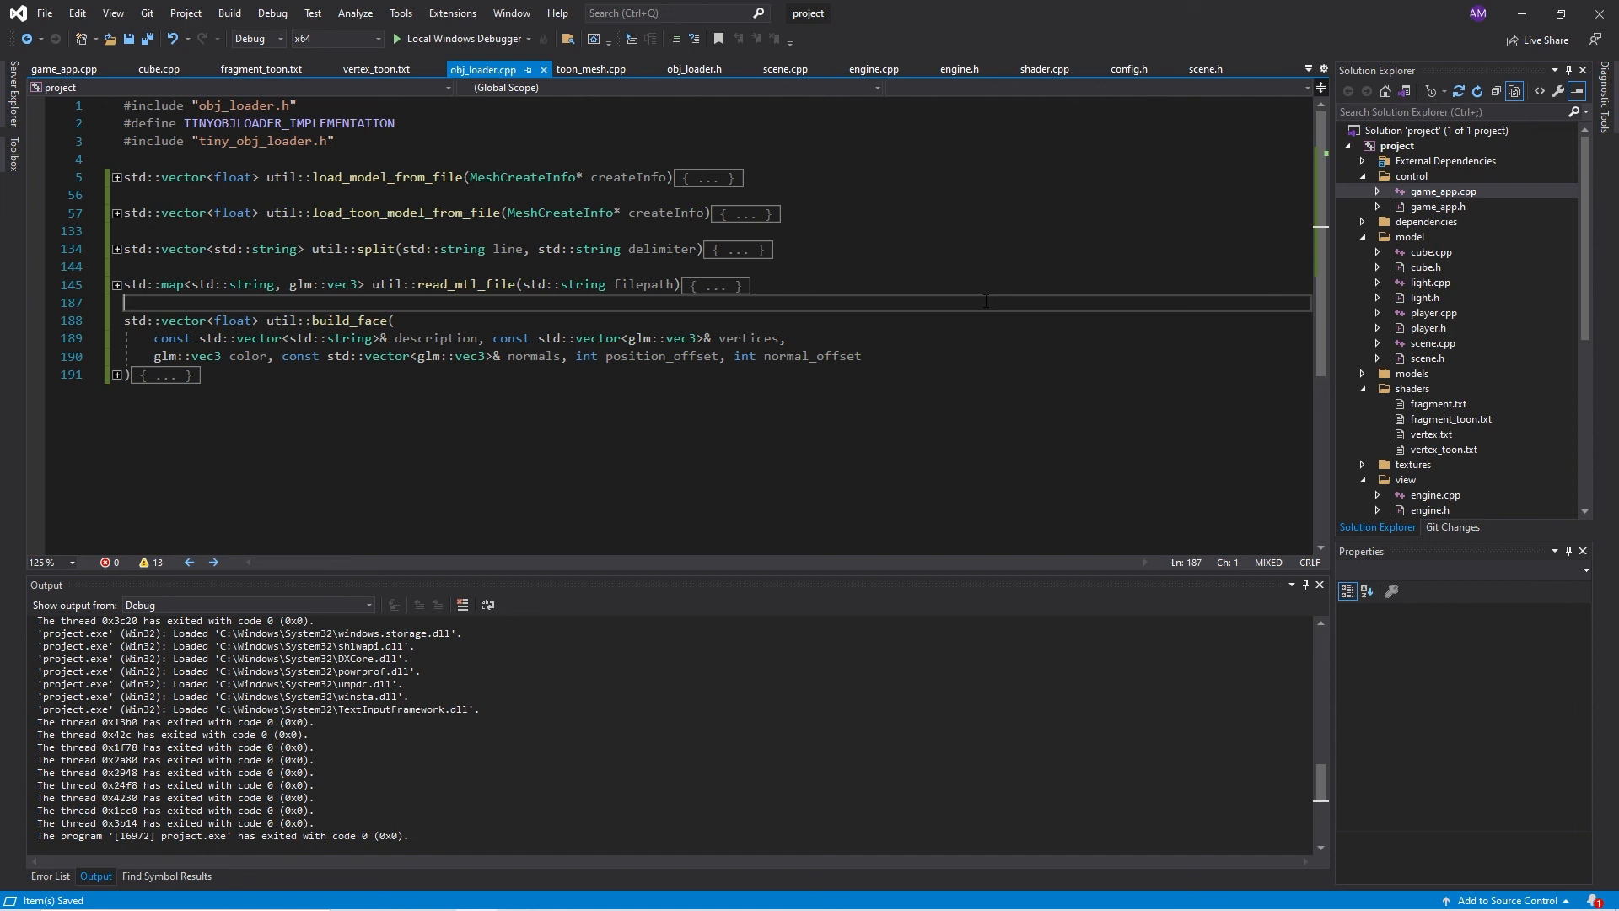
{"action": "key", "text": "ctrl+F7"}
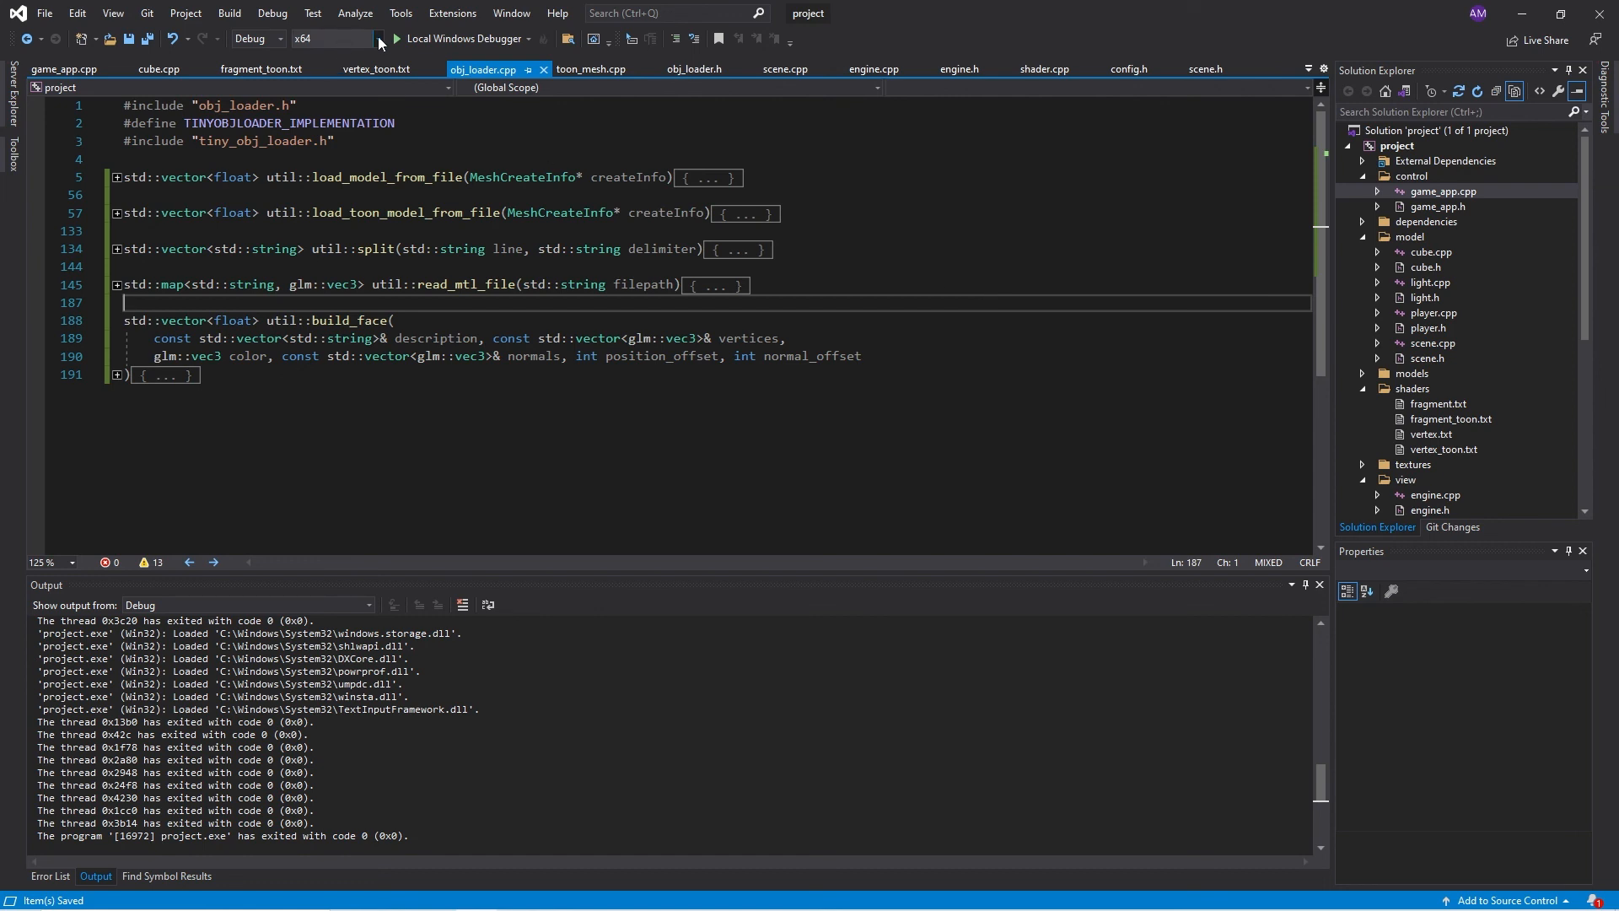